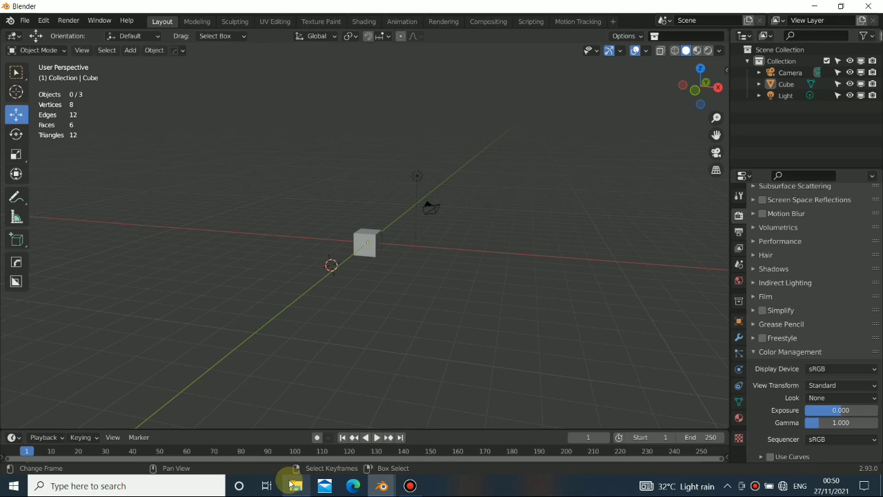
Step: Look through the FINAL render and pacman folders of shot 18 in File Explorer, then return to Blender
left_click(296, 485)
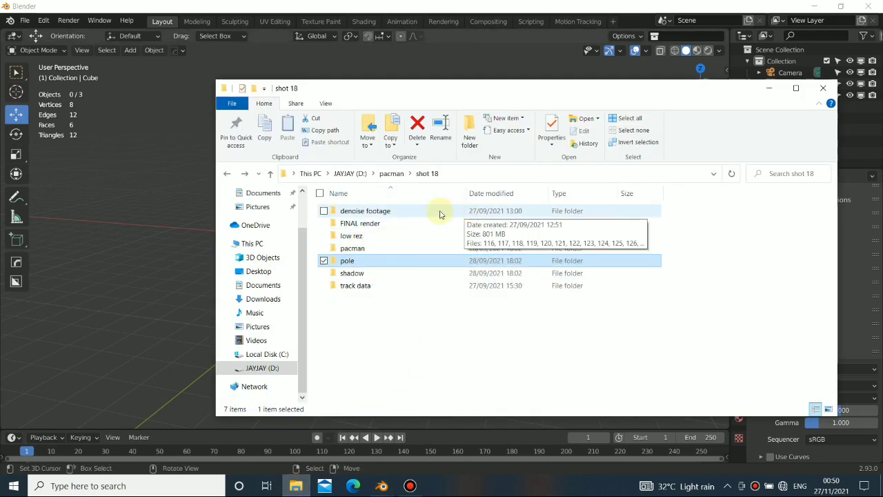
double_click(369, 225)
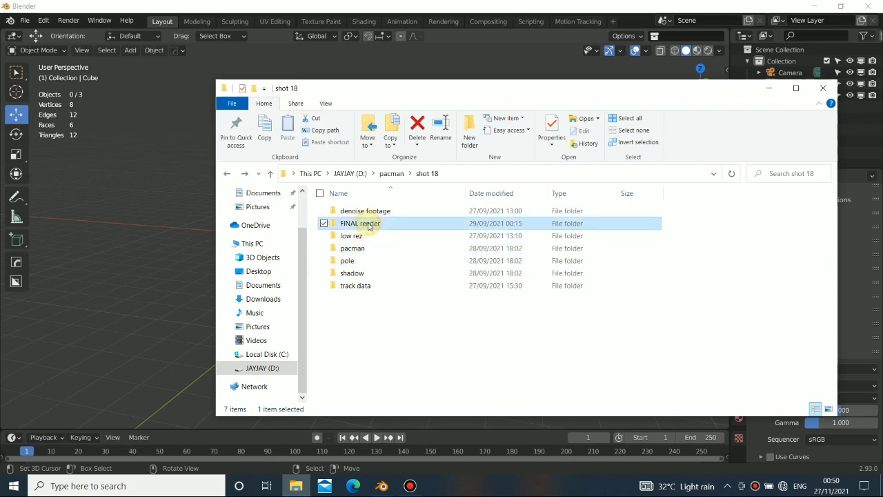
left_click(230, 172)
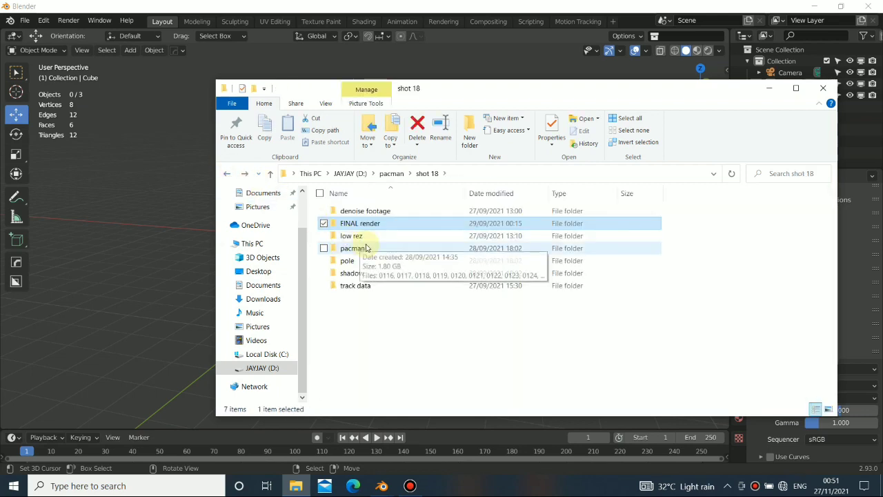
double_click(363, 253)
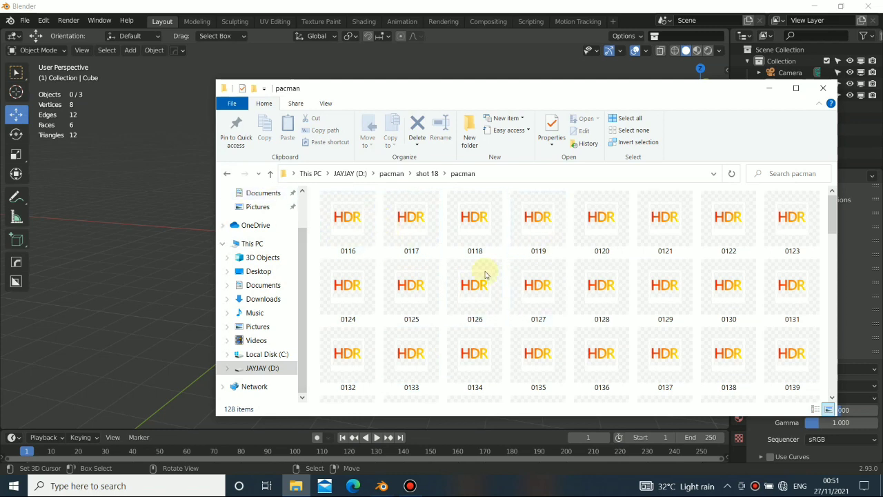
left_click(227, 173)
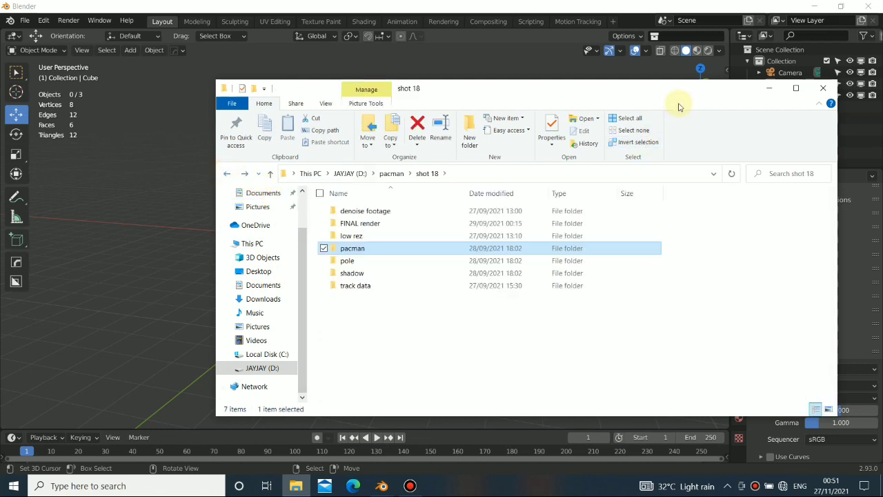
left_click_drag(665, 91, 580, 99)
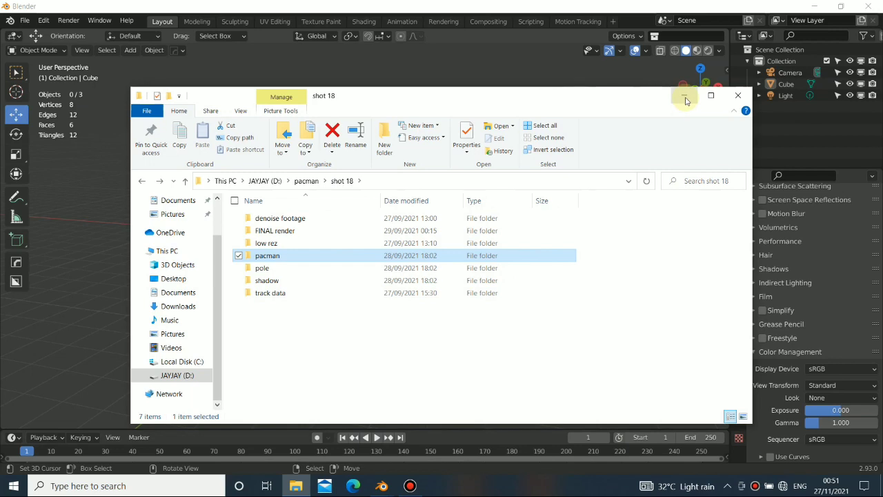
left_click(685, 98)
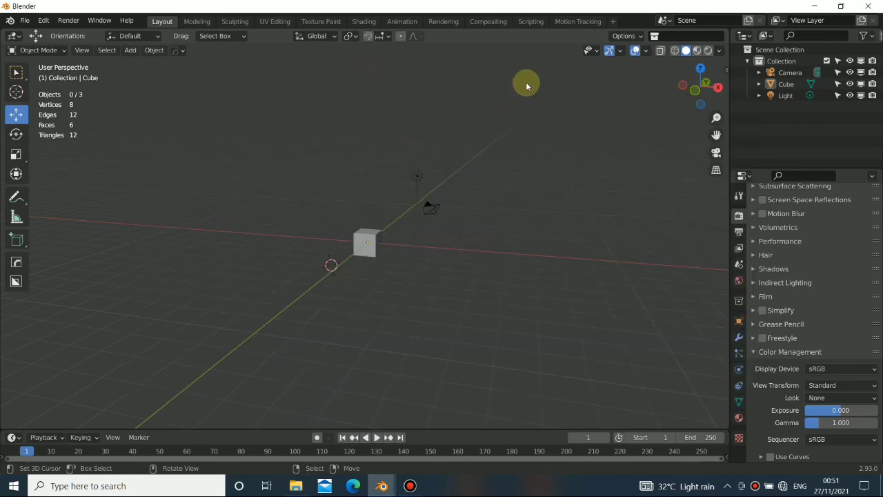
Step: Switch to the Compositing workspace and enable Use Nodes for the scene
left_click(489, 21)
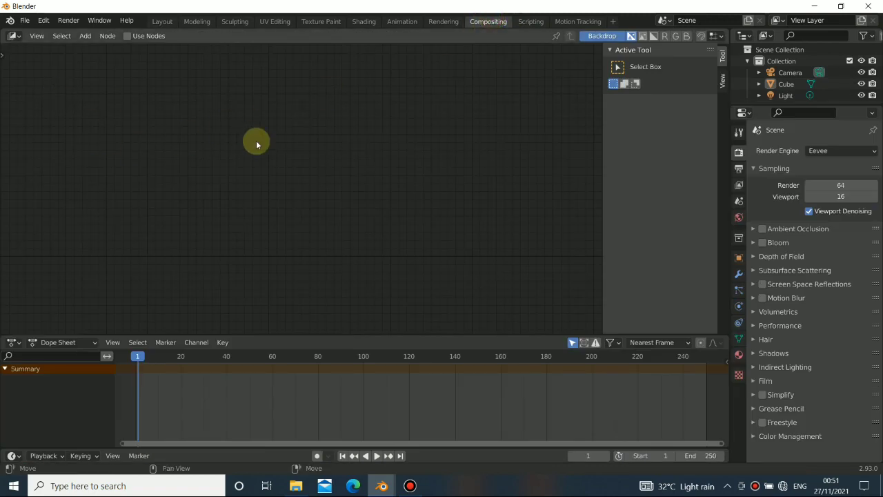
left_click(127, 36)
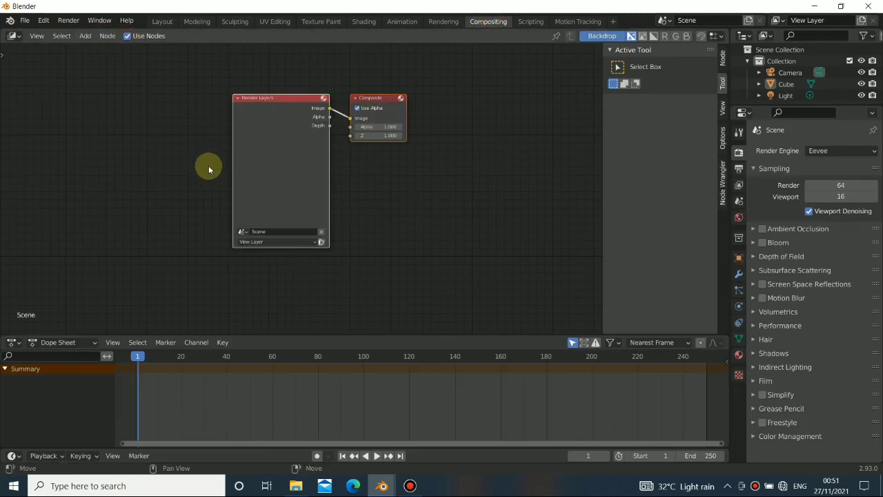
middle_click_drag(216, 170, 235, 202)
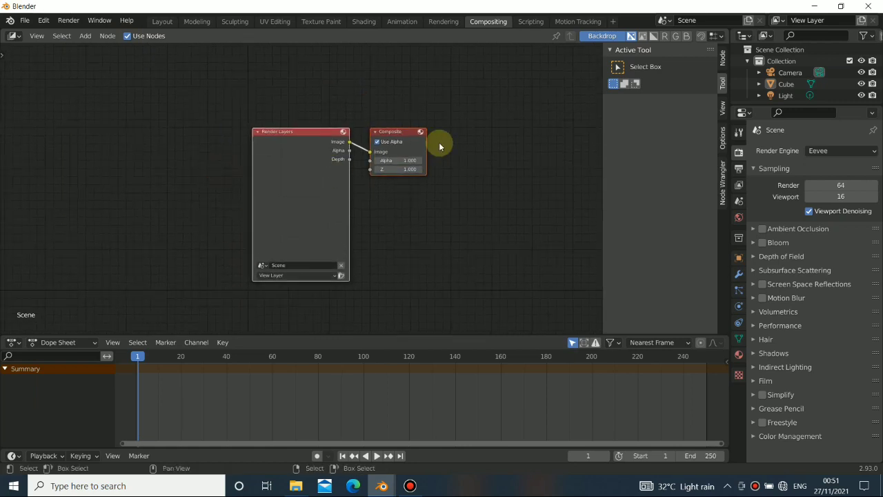
scroll(439, 142, "down", 5)
middle_click_drag(366, 191, 410, 208)
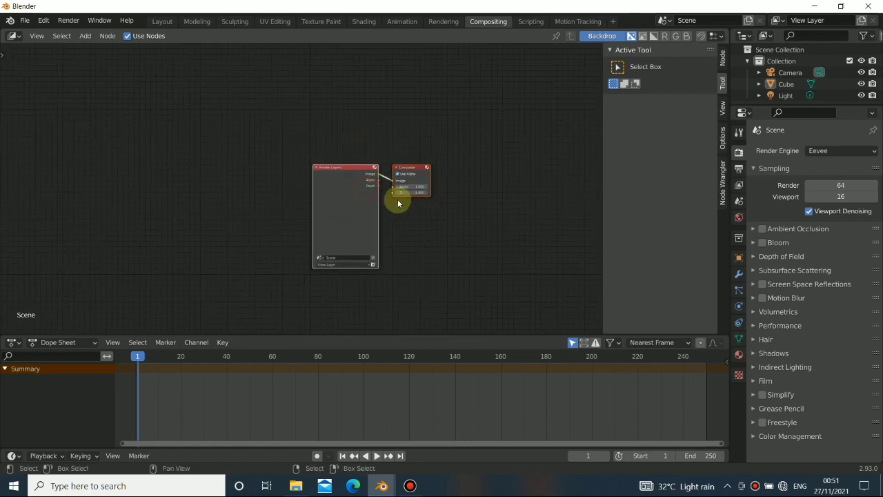
Step: Set the compositor's Render and Edit performance quality to Medium, then hide the sidebar
left_click(723, 59)
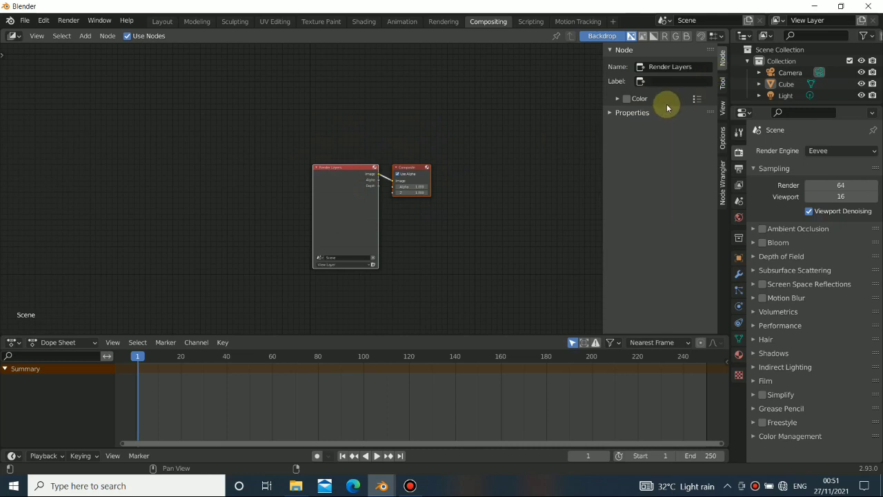
left_click(721, 114)
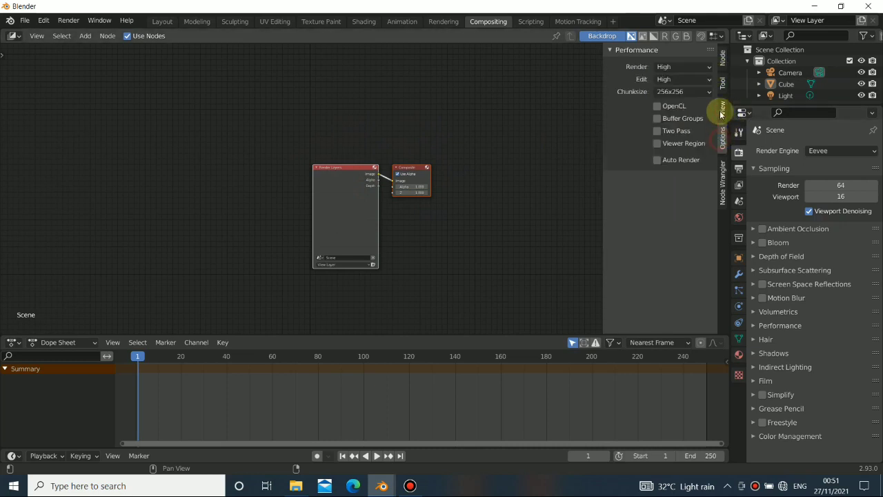
left_click(671, 68)
left_click(673, 91)
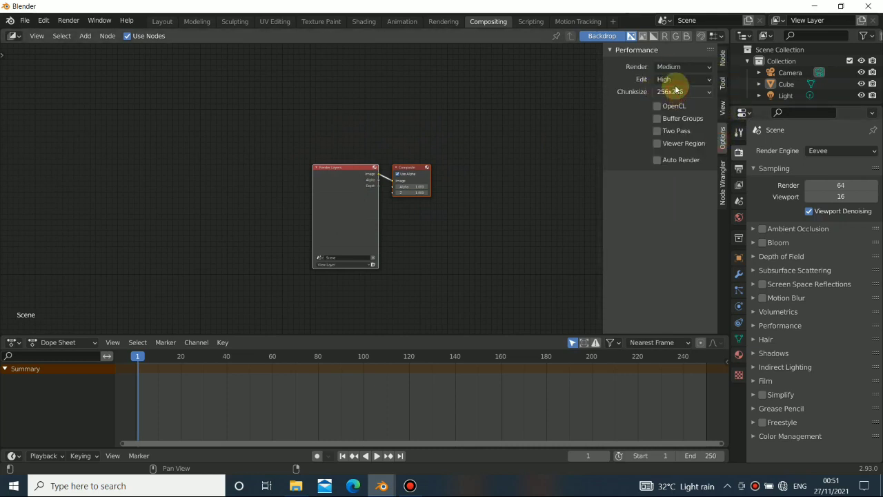
left_click(672, 80)
left_click(667, 104)
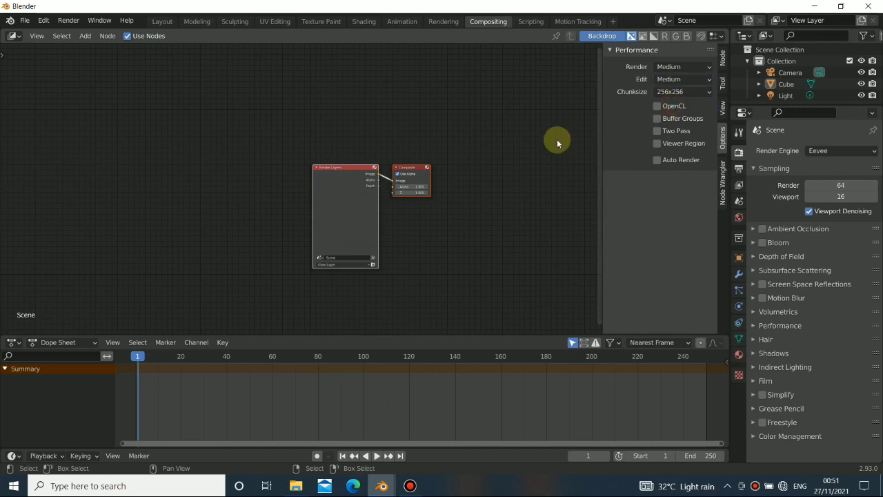
key("n")
Step: Delete the default Render Layers and Composite nodes and enlarge the node editor area downward
left_click_drag(424, 209, 404, 173)
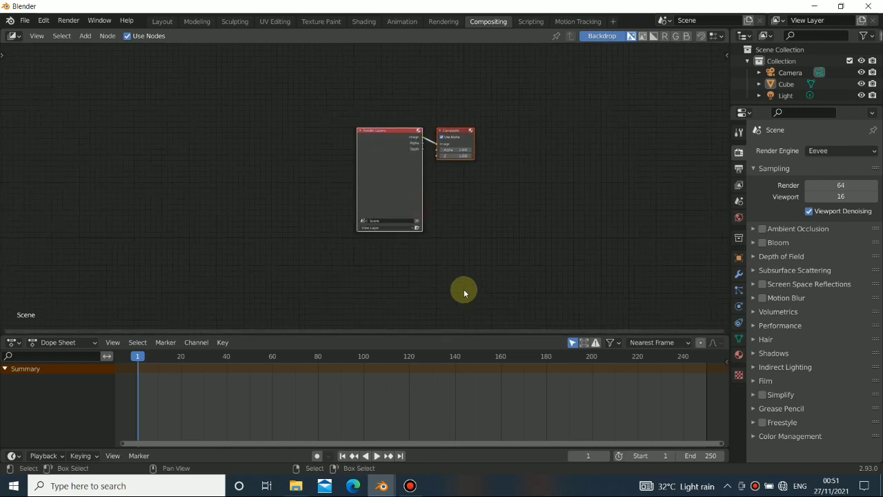
scroll(352, 170, "down", 4)
middle_click_drag(284, 181, 306, 203)
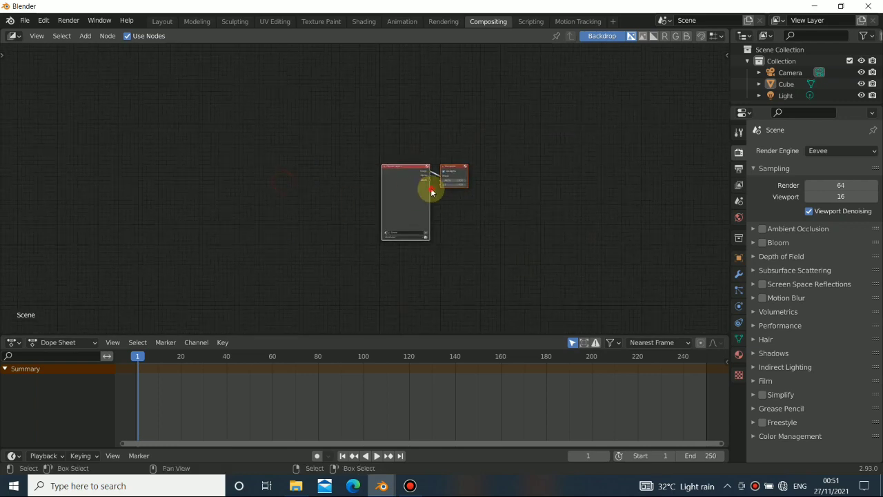
left_click(431, 189)
left_click(408, 186)
key("x")
left_click_drag(441, 121, 494, 236)
key("x")
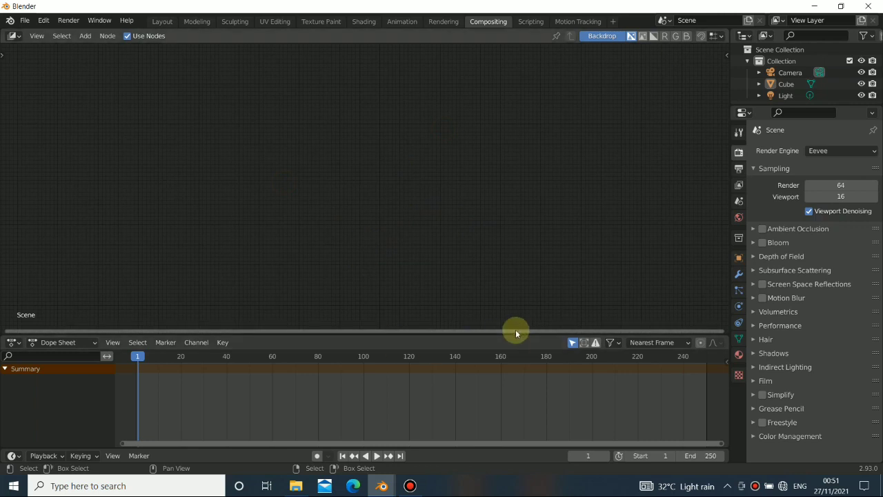
left_click_drag(504, 336, 506, 377)
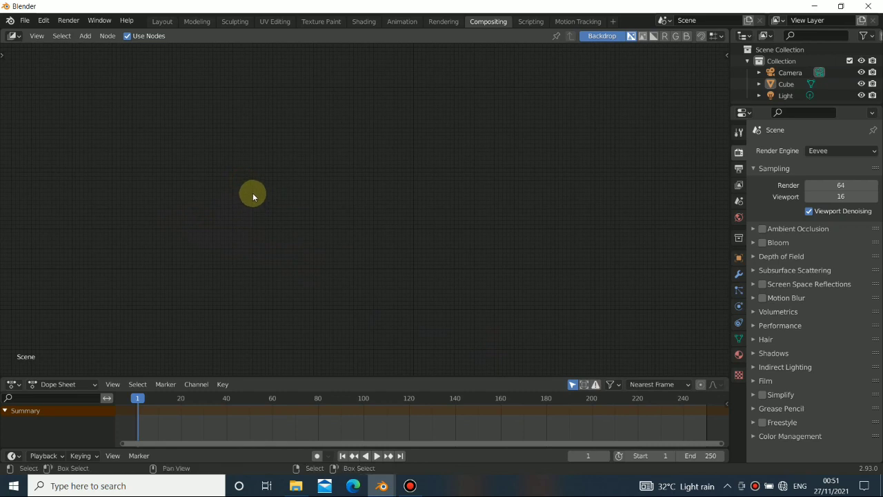
Step: Import all EXR frames of the shot 18 denoise footage folder as an image sequence node and place it
key("shift+a")
mouse_move(201, 215)
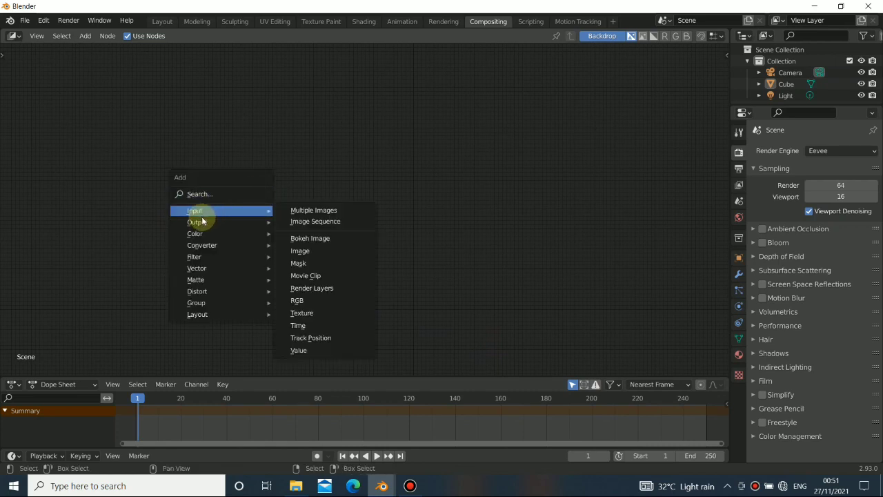
left_click(311, 221)
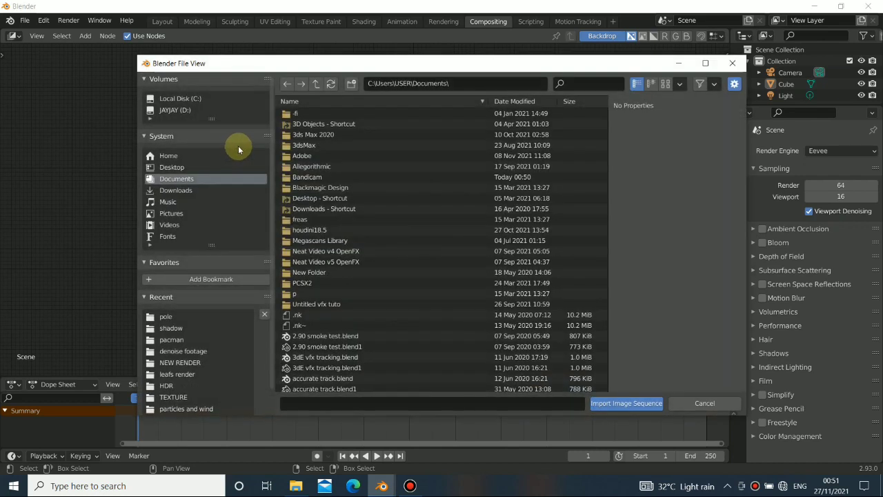
left_click(295, 486)
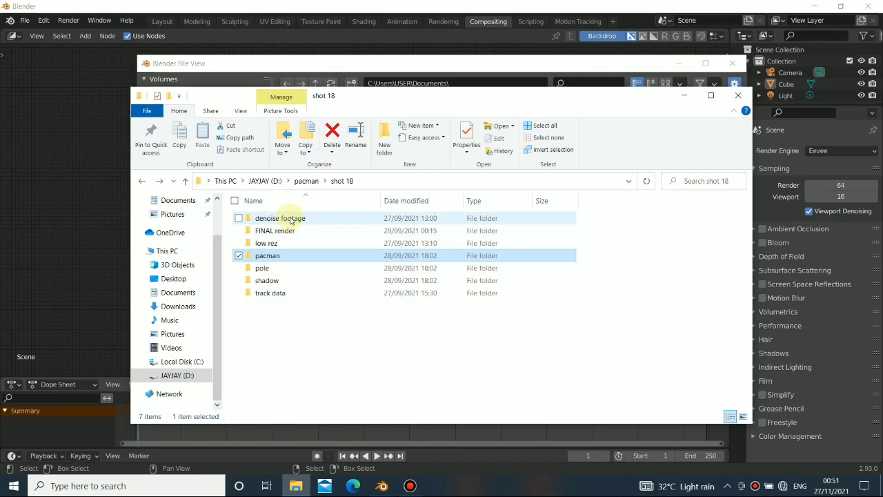
left_click(280, 218)
left_click_drag(425, 97, 436, 188)
left_click_drag(352, 302, 404, 156)
left_click(414, 64)
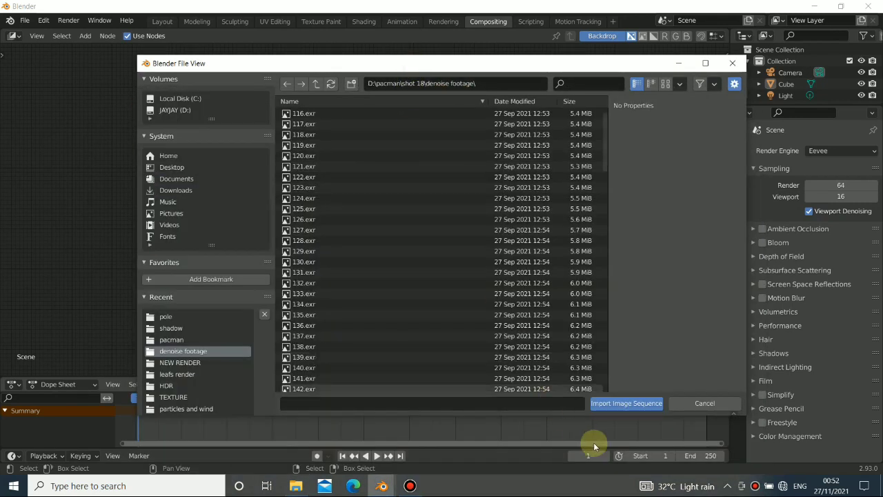
key("a")
left_click(613, 407)
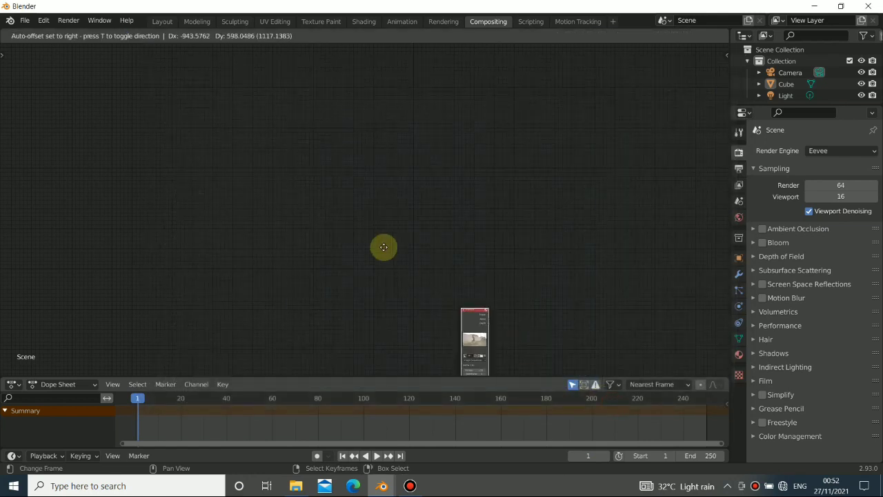
left_click(256, 187)
Step: Preview the footage node through a Viewer node placed to its right, and shrink the backdrop to show the whole frame
scroll(261, 159, "up", 3)
middle_click_drag(231, 177, 312, 227)
left_click(211, 159, "ctrl+shift")
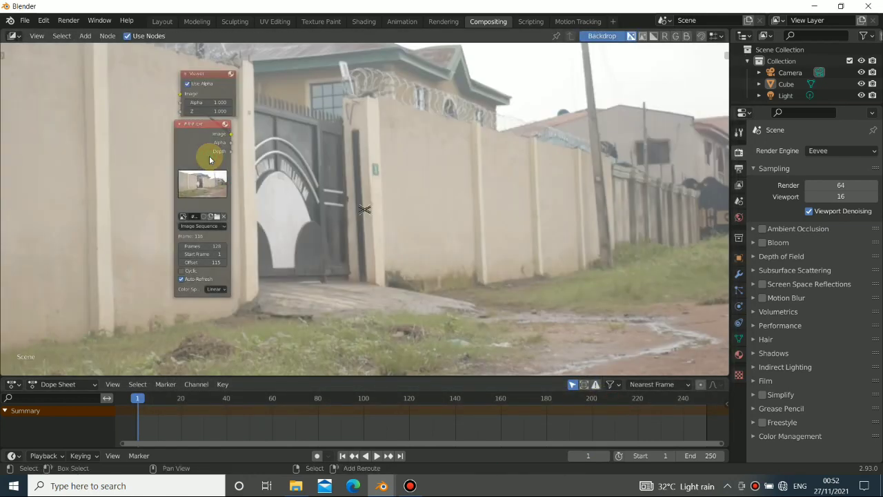
left_click(209, 158, "ctrl+shift")
left_click_drag(215, 73, 647, 215)
left_click(211, 136, "ctrl+shift")
left_click(211, 136, "ctrl+shift")
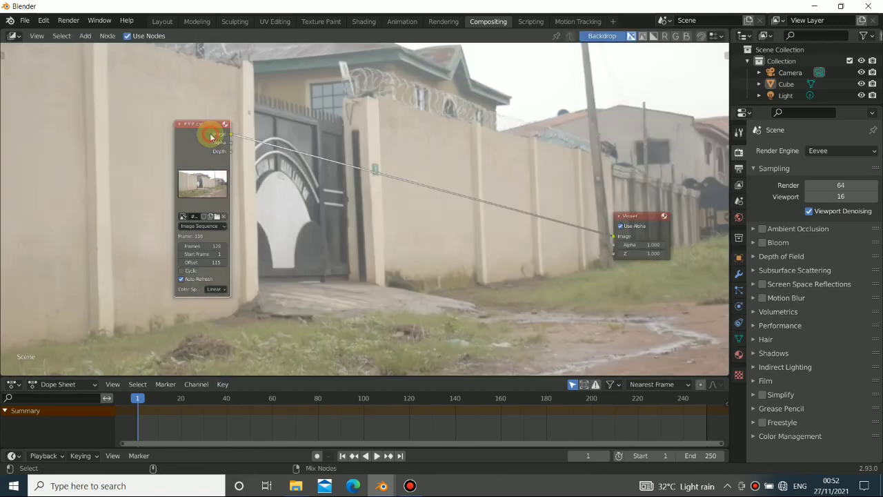
key("v")
key("v")
key("v")
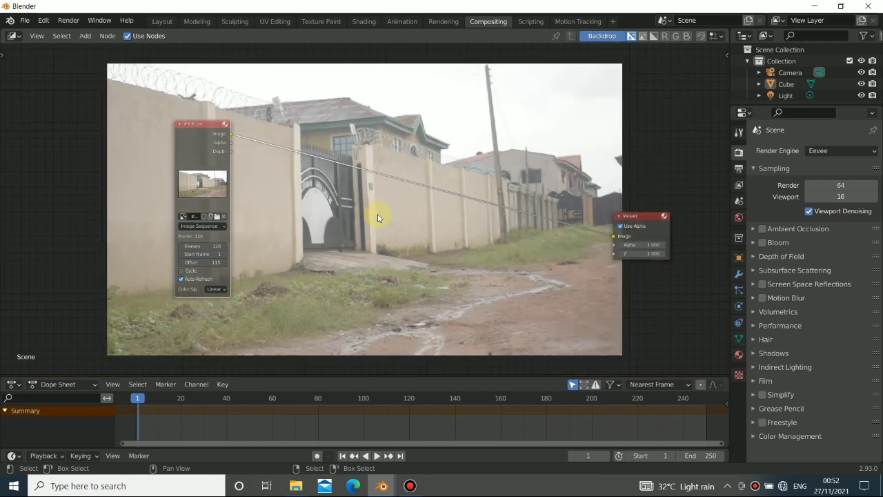
Step: Arrange the footage and Viewer nodes at opposite sides of the backdrop image and return the timeline to the first frame
left_click_drag(186, 143, 169, 160)
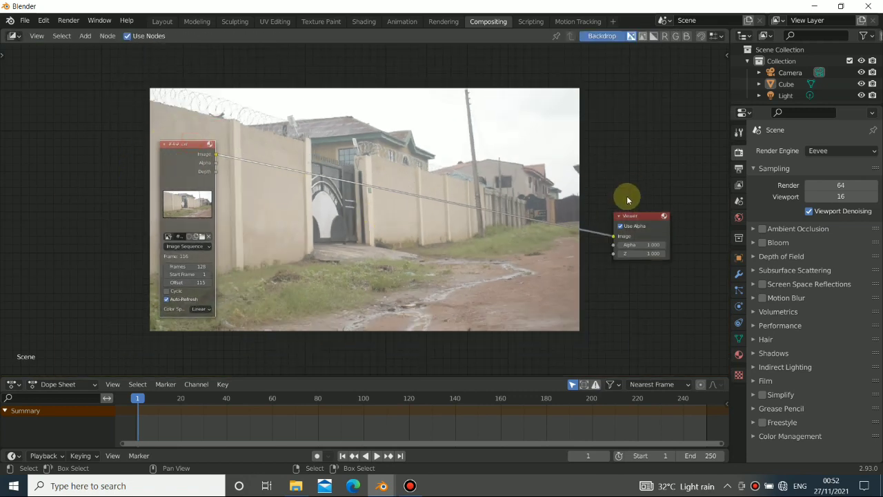
left_click_drag(642, 221, 642, 157)
mouse_move(241, 412)
left_mouse_down()
mouse_move(538, 425)
mouse_move(238, 414)
left_mouse_up()
left_click(343, 456)
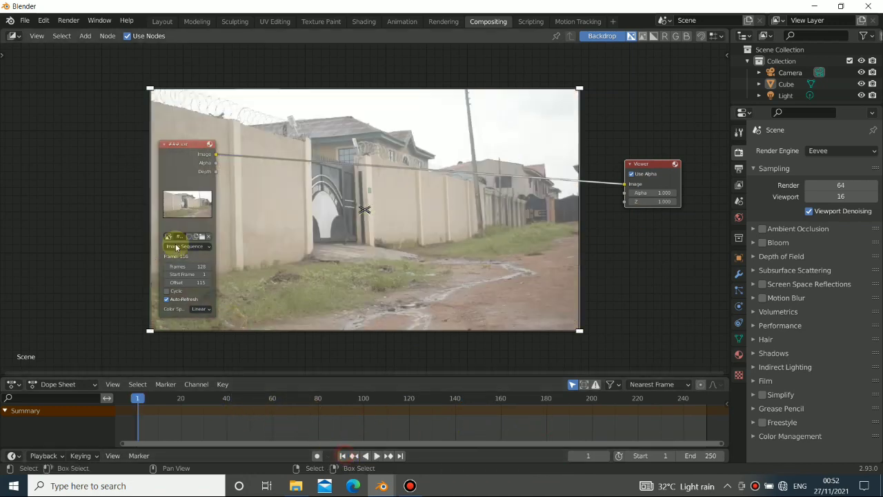
scroll(270, 203, "down", 2)
left_click_drag(257, 194, 200, 193)
left_click(349, 193)
left_click_drag(546, 183, 549, 166)
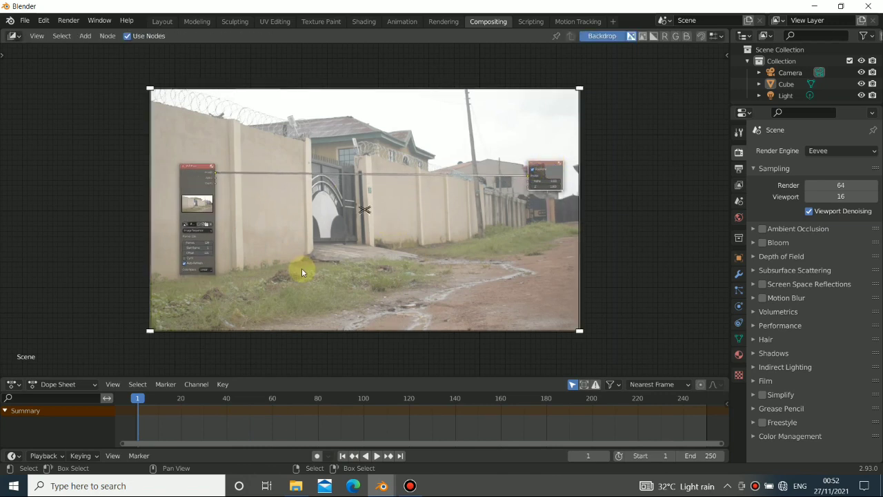
Step: Import all EXR frames of the shot 18 pacman folder as an image sequence node and place it below the footage node
key("shift+a")
mouse_move(266, 271)
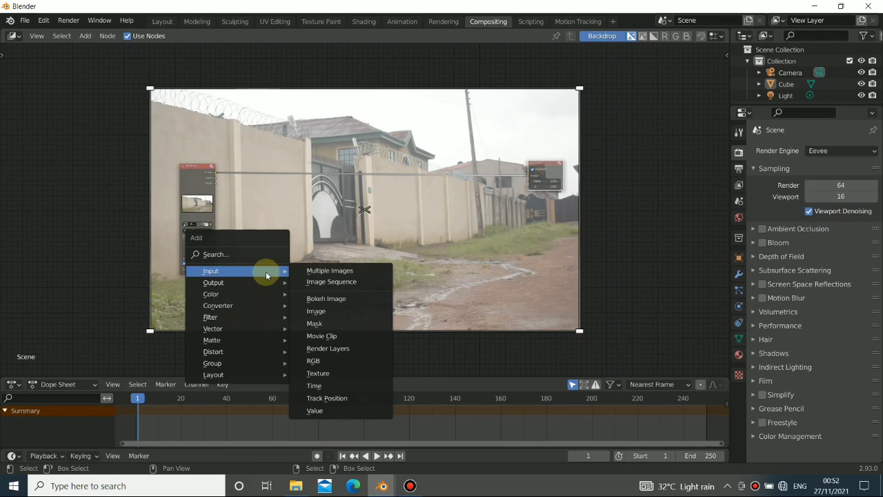
left_click(336, 282)
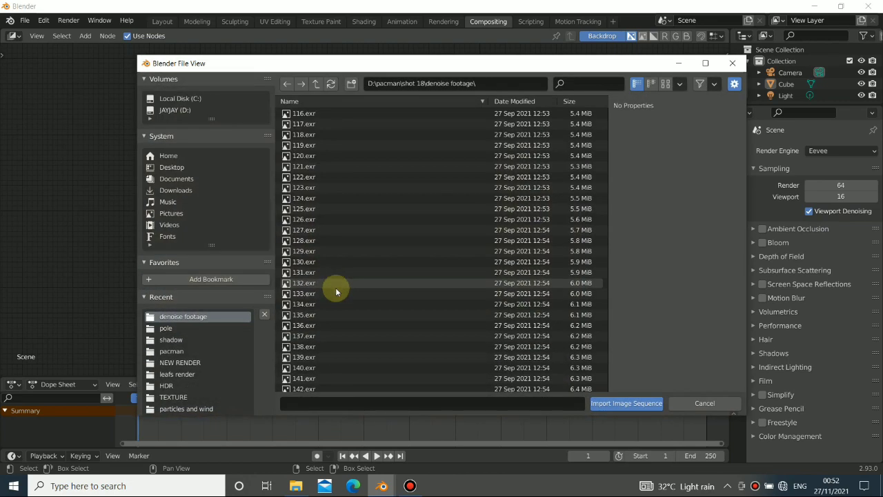
left_click(295, 486)
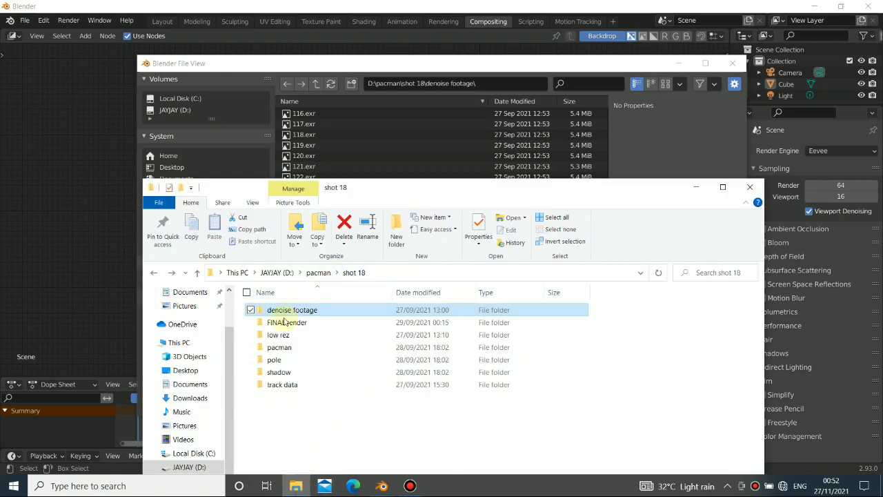
left_click(280, 349)
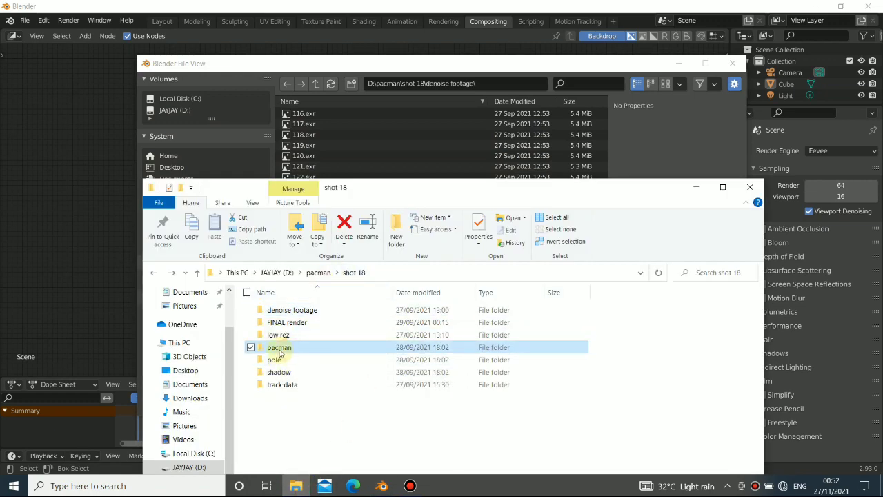
left_click_drag(280, 350, 421, 143)
left_click(417, 154)
key("a")
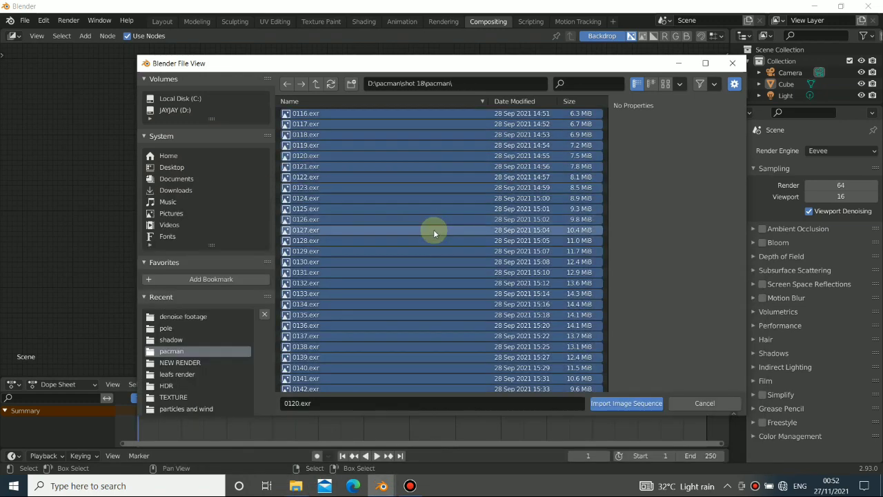
left_click(619, 403)
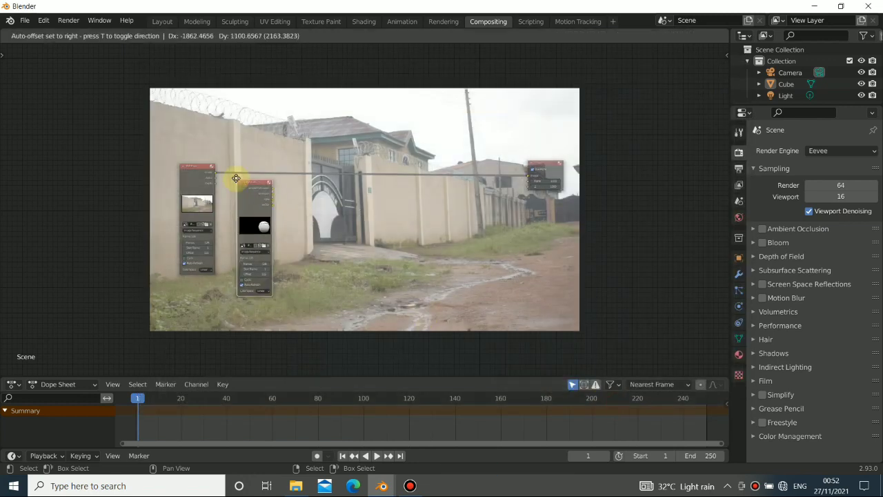
left_click(263, 216)
Step: Move the footage node upward and place the Pac-Man node beneath it, clear of the backdrop image
left_click_drag(199, 176, 208, 120)
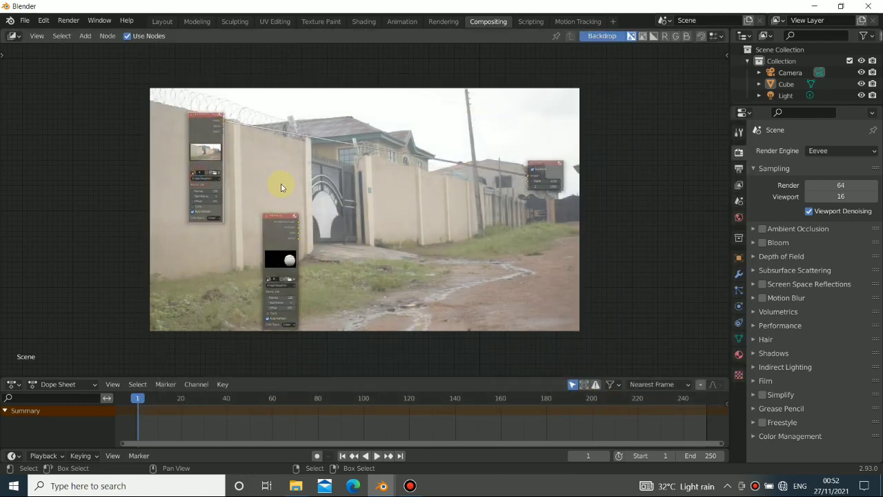
scroll(280, 187, "up", 8)
left_click_drag(283, 236, 330, 165, "alt")
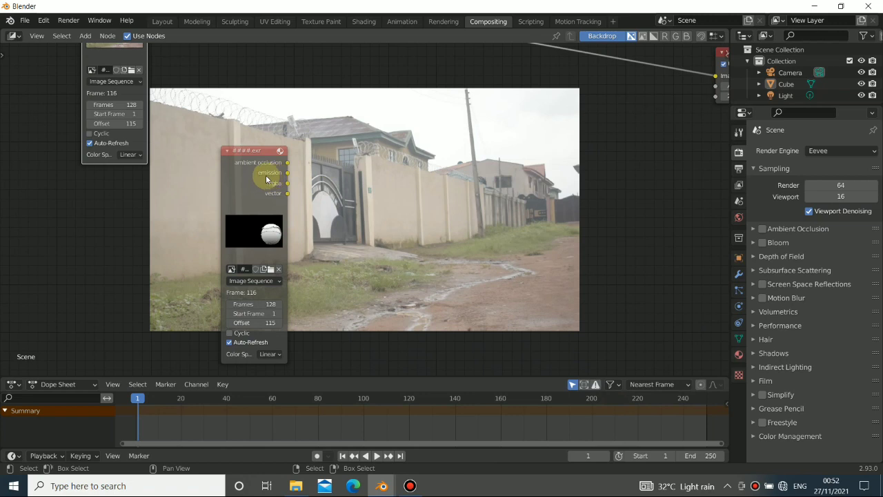
left_click_drag(259, 175, 107, 209)
middle_click_drag(176, 212, 90, 191)
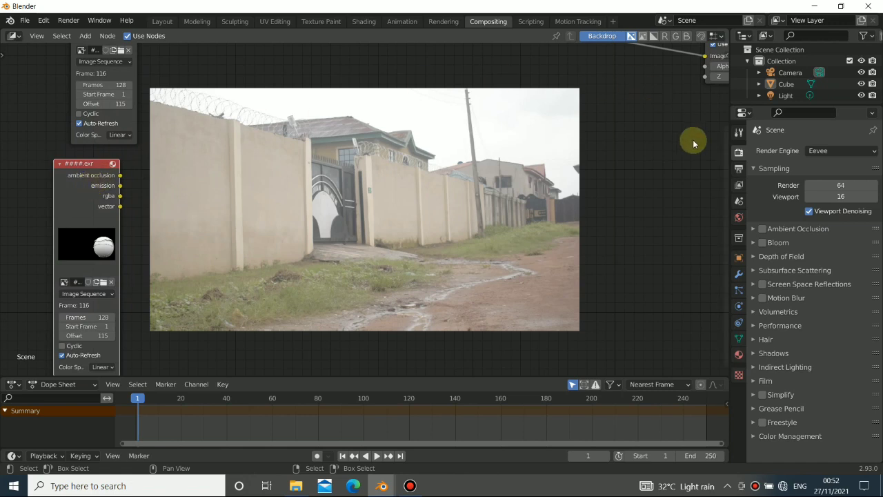
Step: Open the view layer pass settings and preview the Pac-Man node's ambient occlusion pass on a smaller backdrop
left_click(738, 170)
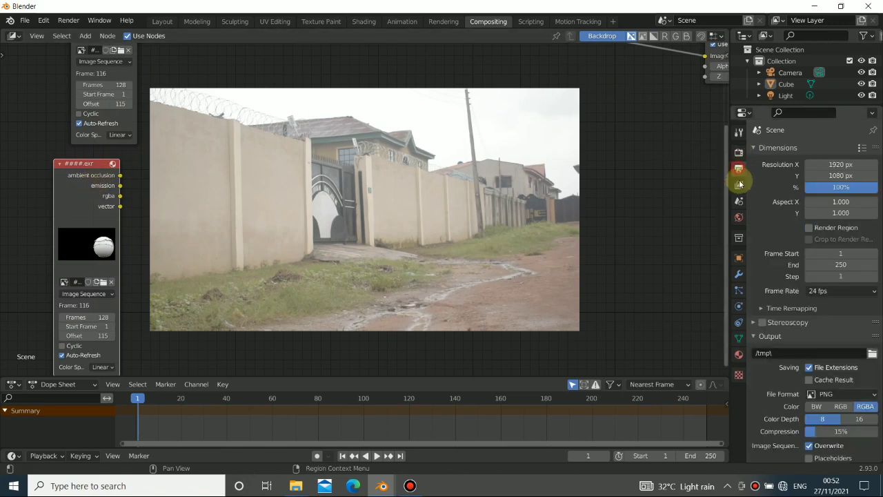
left_click(738, 185)
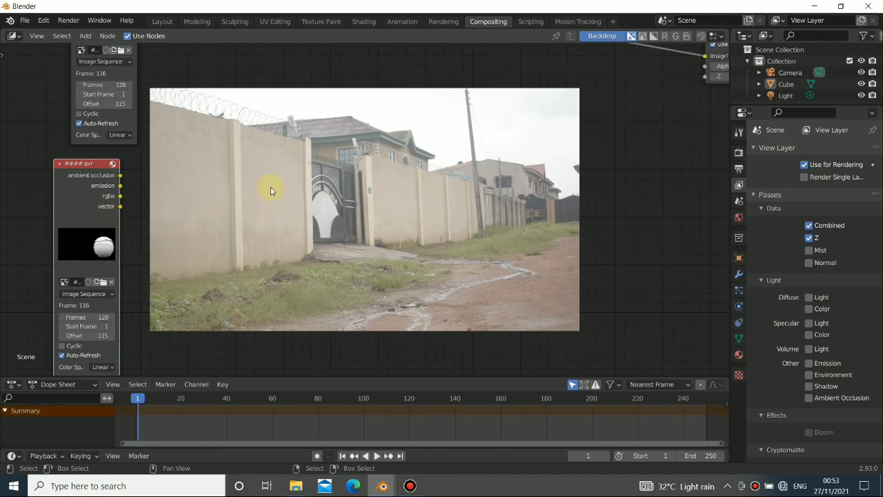
left_click(60, 183, "ctrl+shift")
key("alt+v")
key("alt+v")
key("alt+v")
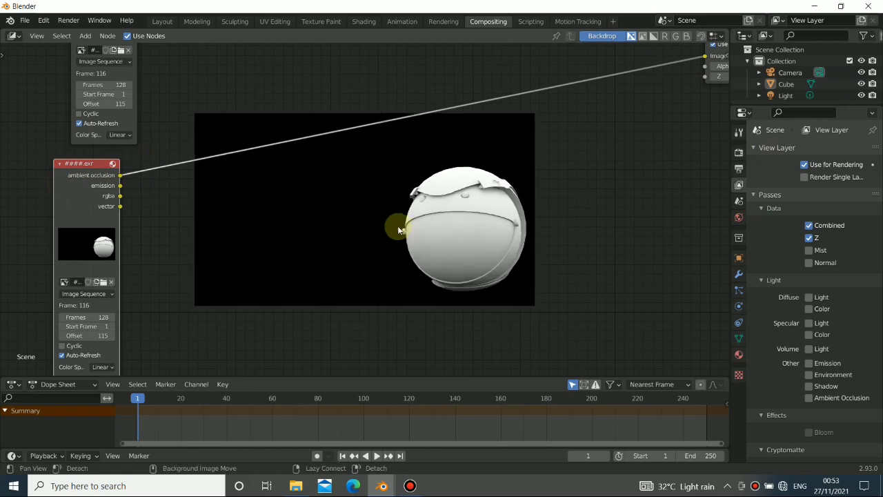
Step: Preview the Pac-Man node's emission, rgba and vector passes in turn and go to frame 17 on the timeline
left_click(79, 185, "ctrl+shift")
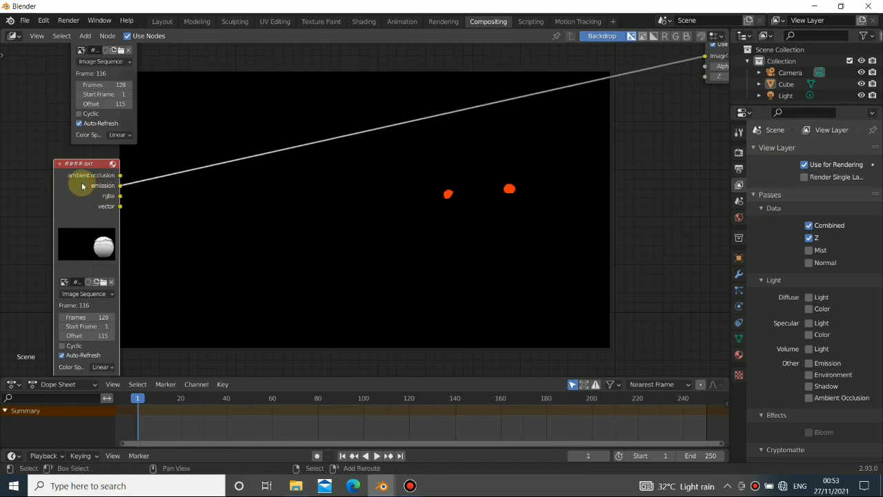
left_click(64, 194, "ctrl+shift")
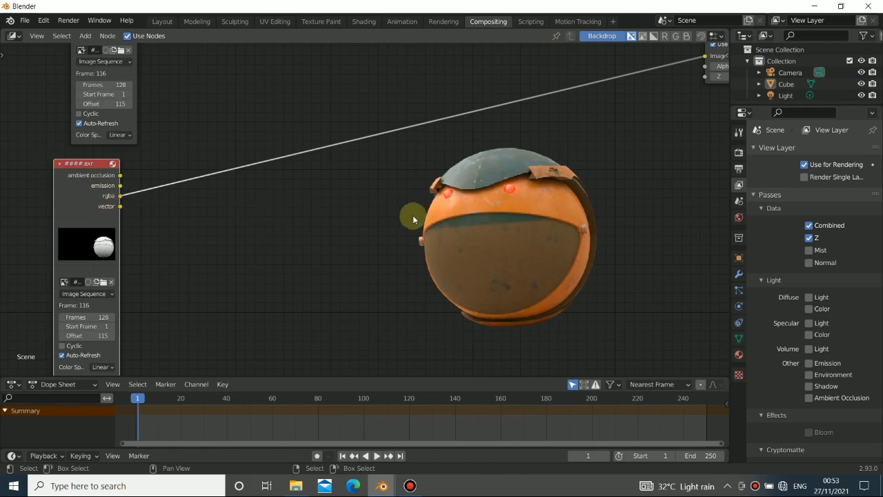
left_click(85, 219, "ctrl+shift")
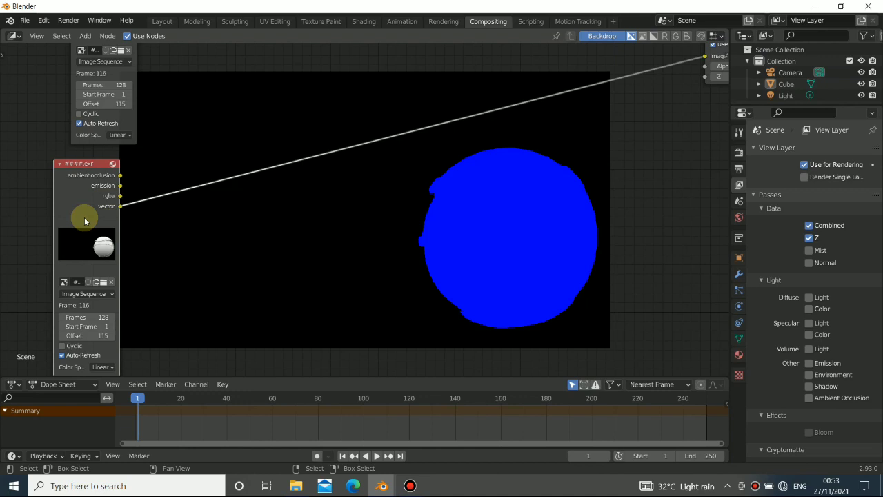
left_click_drag(175, 430, 181, 426)
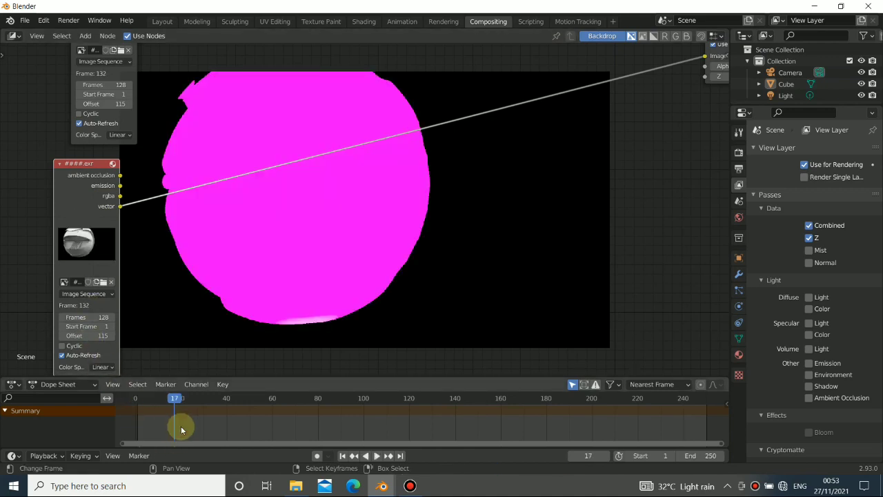
Step: Line up the footage node above the Pac-Man node and bring back the render properties
scroll(211, 197, "down", 3)
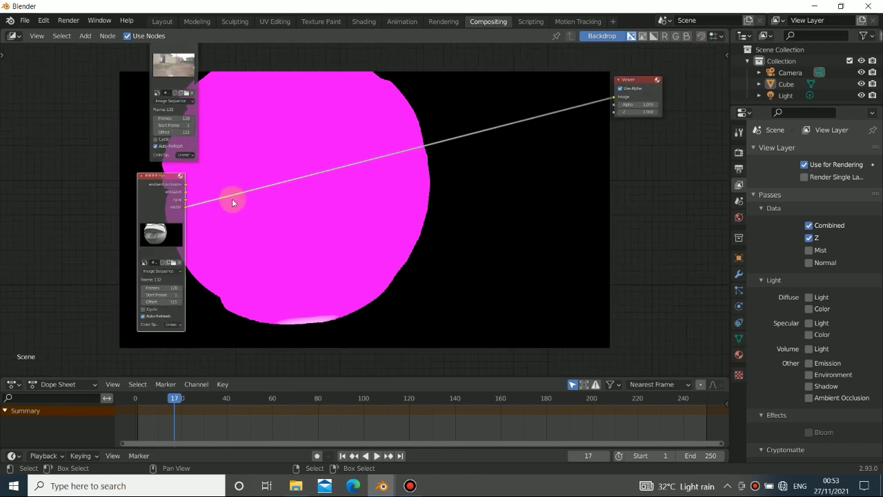
left_click_drag(196, 190, 161, 184, "alt")
left_click_drag(95, 136, 161, 175, "alt")
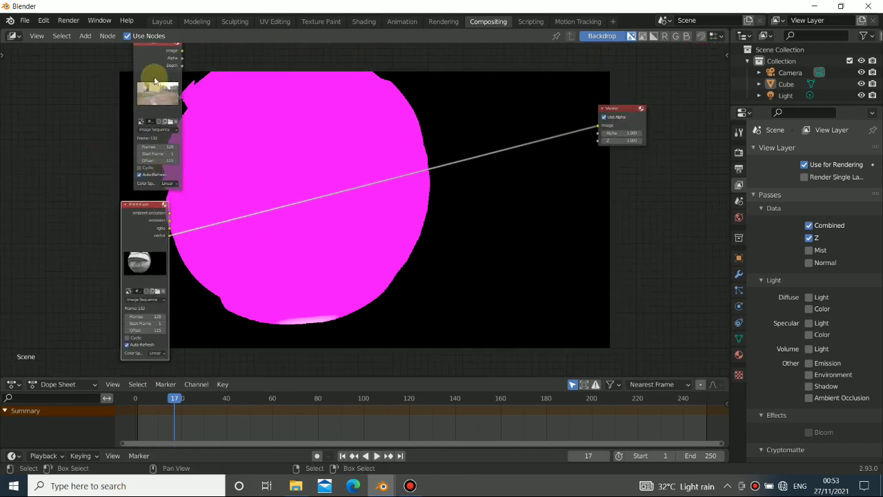
left_click_drag(154, 75, 129, 73)
middle_click_drag(214, 184, 134, 161)
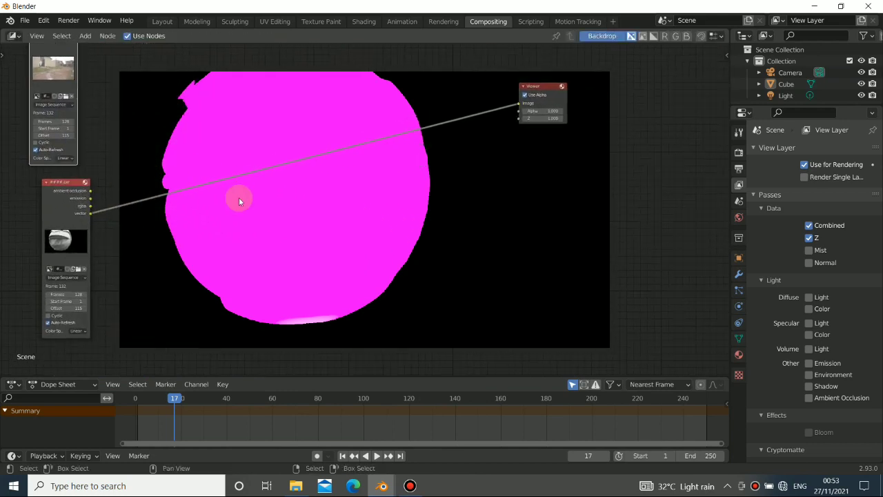
left_click(738, 152)
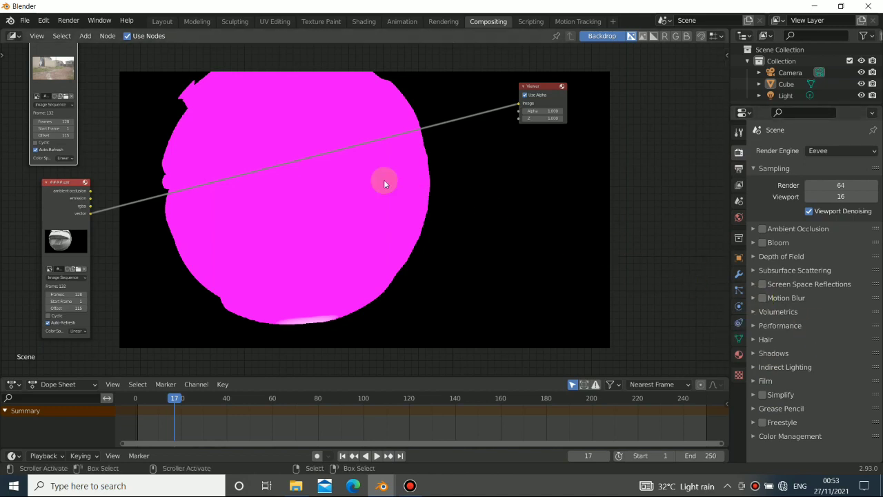
scroll(300, 190, "down", 3)
middle_click_drag(289, 191, 302, 240)
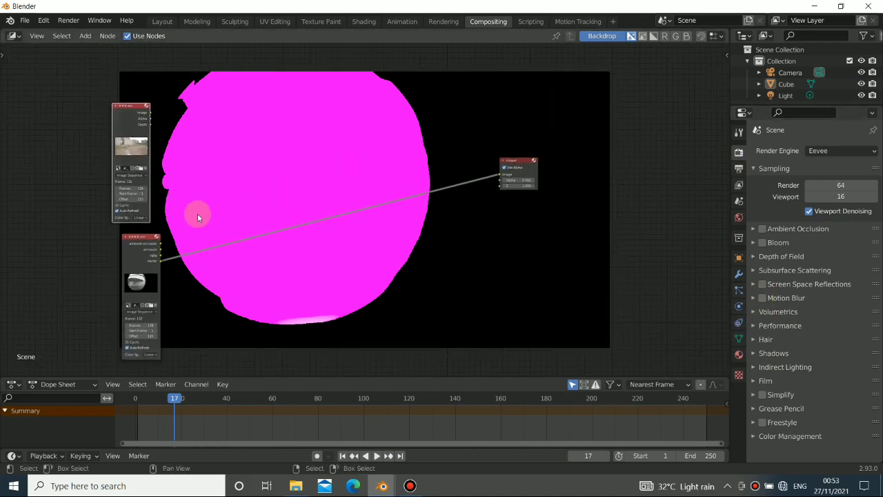
left_click_drag(126, 124, 133, 118)
Step: Preview the Pac-Man node's ambient occlusion pass, and switch the Viewer to its rgba pass
scroll(142, 255, "up", 4)
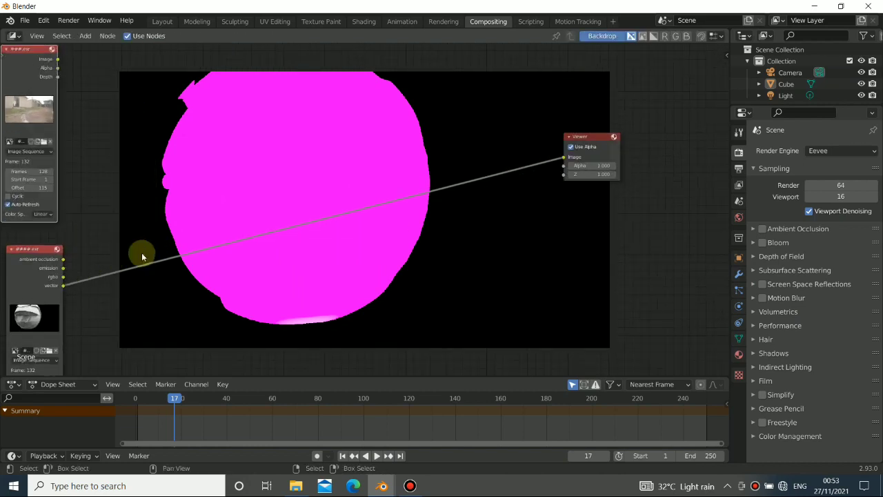
middle_click_drag(234, 271, 236, 240)
middle_click_drag(128, 236, 213, 228)
left_click(107, 244, "ctrl+shift")
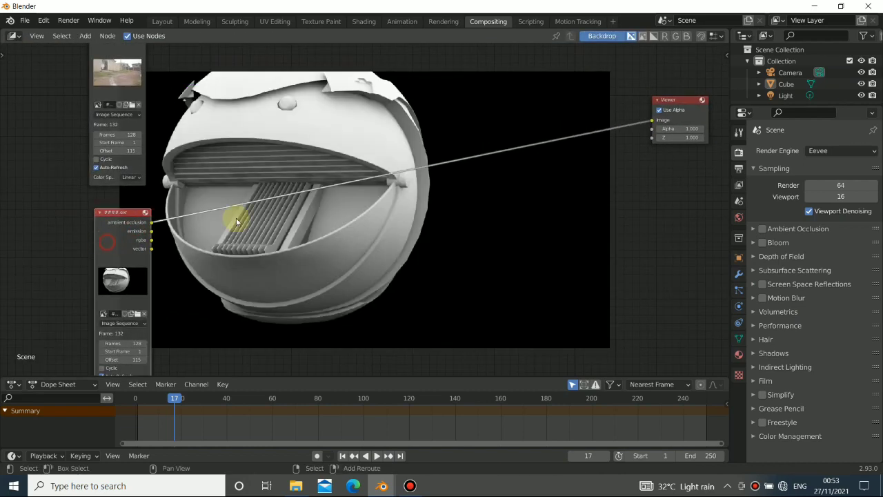
scroll(321, 200, "down", 5)
left_click(202, 236, "ctrl+shift")
left_click(203, 237, "ctrl+shift")
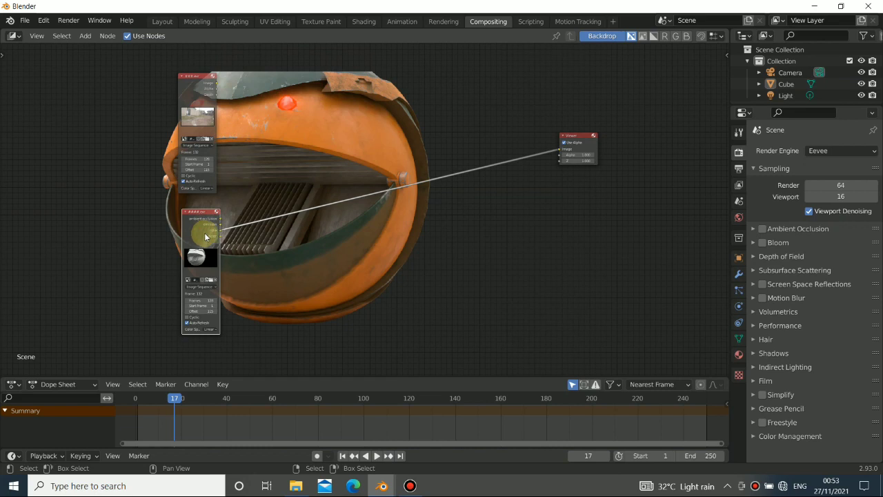
middle_click_drag(417, 246, 364, 247)
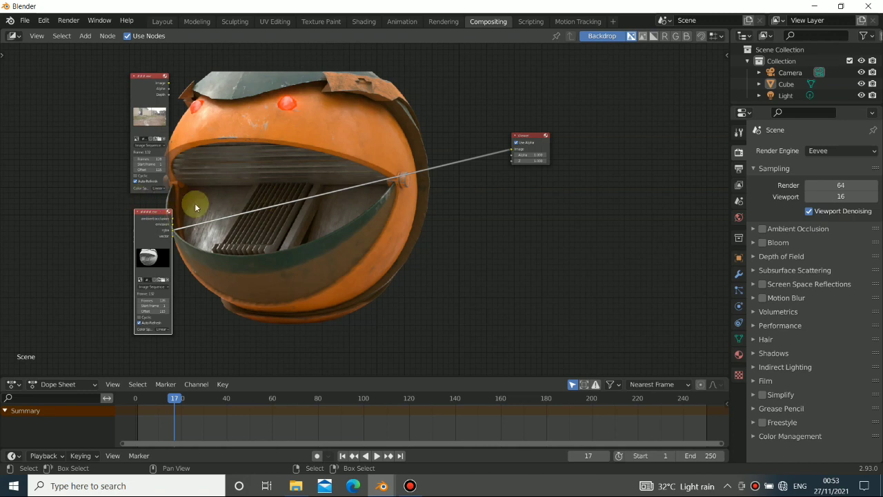
middle_click_drag(195, 202, 164, 120)
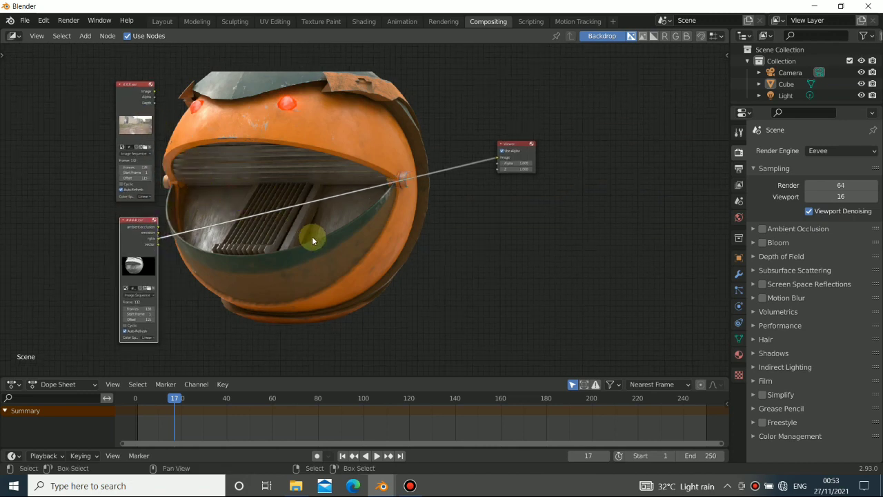
Step: Insert an Alpha Over node before the Viewer, with the footage as first image and the Pac-Man rgba pass as second
key("shift+a")
mouse_move(311, 231)
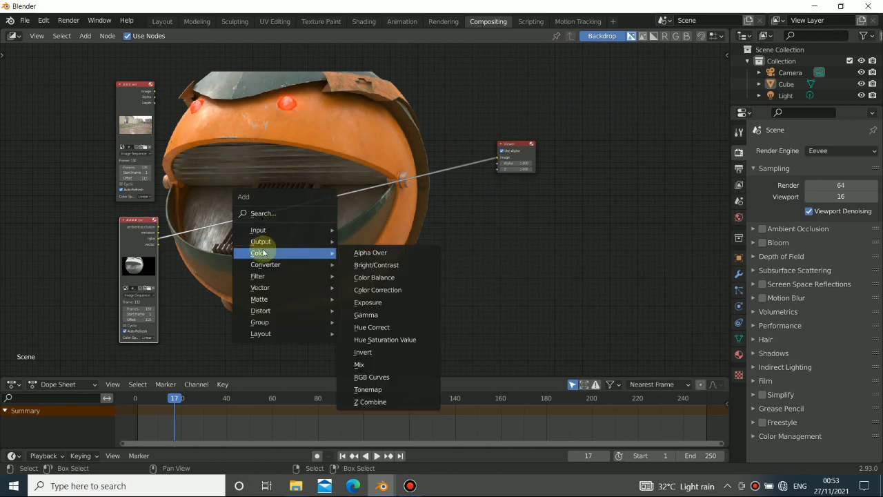
left_click(366, 253)
left_click(334, 153)
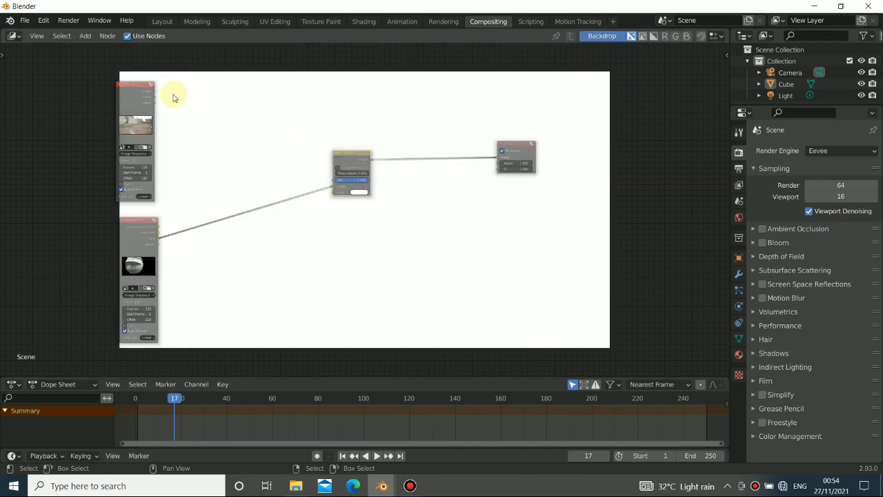
left_click_drag(156, 91, 334, 188)
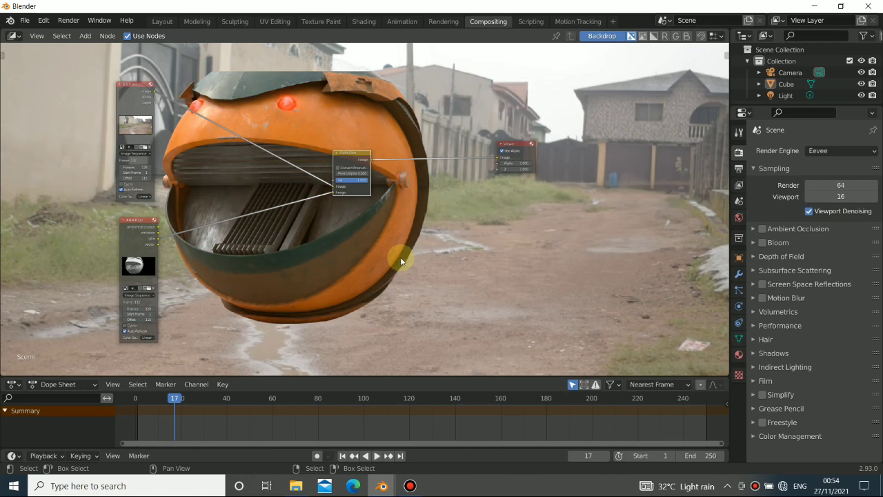
Step: Shrink the backdrop to show the whole composite frame and move the Alpha Over node slightly closer to the Viewer
key("alt+v")
key("alt+v")
key("alt+v")
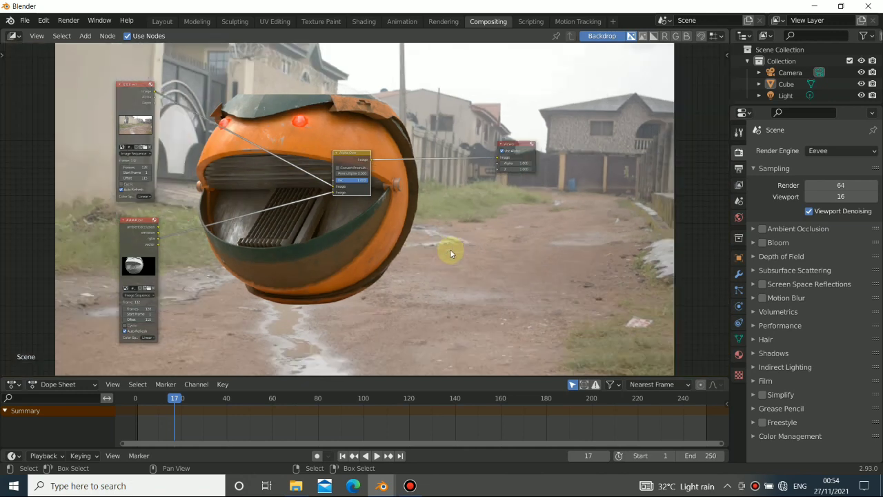
left_click_drag(349, 152, 375, 173)
mouse_move(197, 276)
middle_mouse_down()
mouse_move(162, 250)
mouse_move(190, 275)
middle_mouse_up()
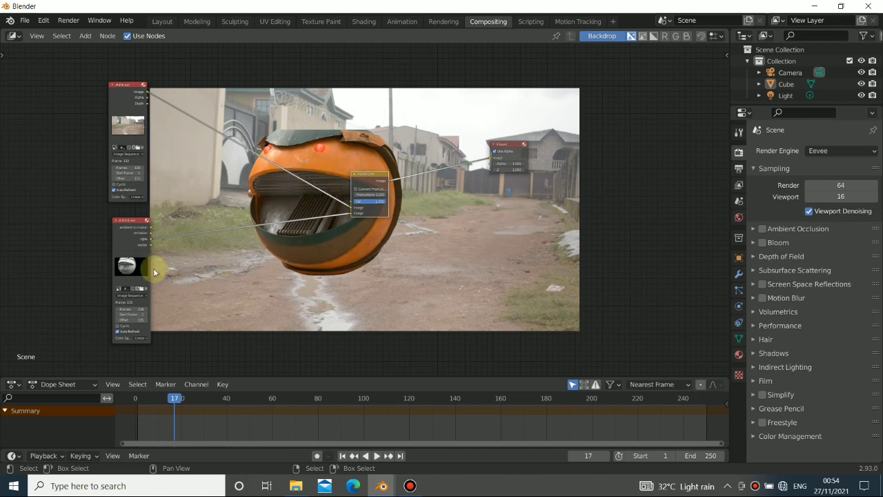
Step: Insert a Scale node between the Pac-Man rgba pass and the Alpha Over node, and set it to Render Size
middle_click_drag(138, 315, 278, 278)
scroll(266, 281, "up", 1)
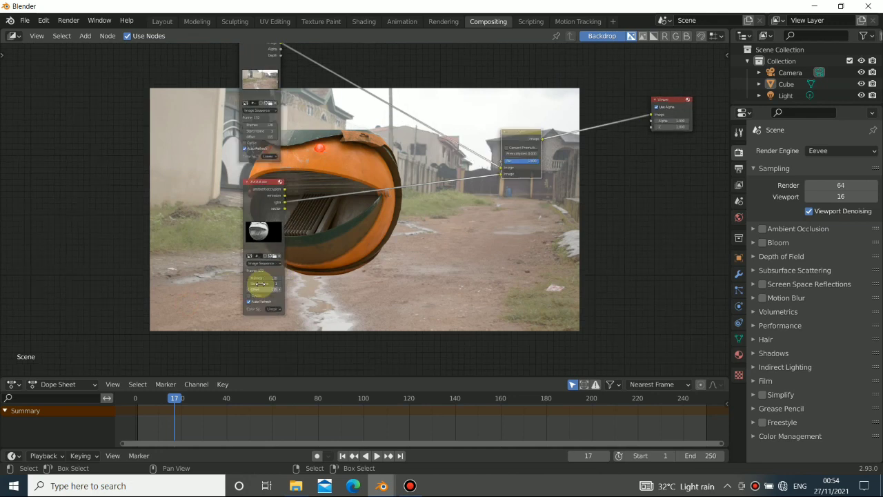
scroll(261, 283, "up", 7)
scroll(421, 215, "down", 6)
middle_click_drag(463, 201, 344, 217)
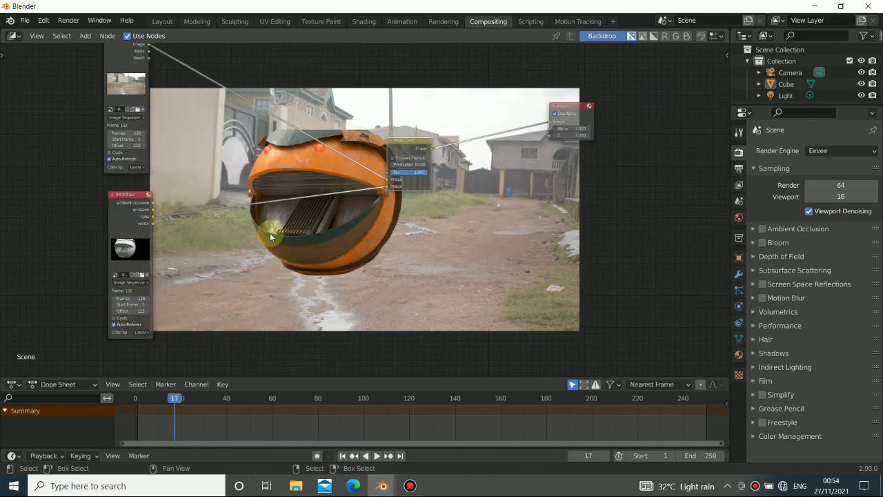
key("shift+a")
mouse_move(269, 234)
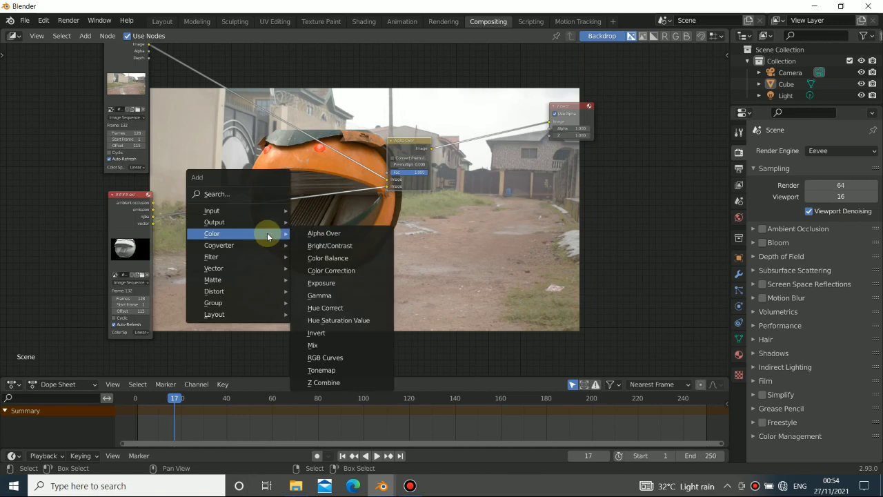
mouse_move(223, 294)
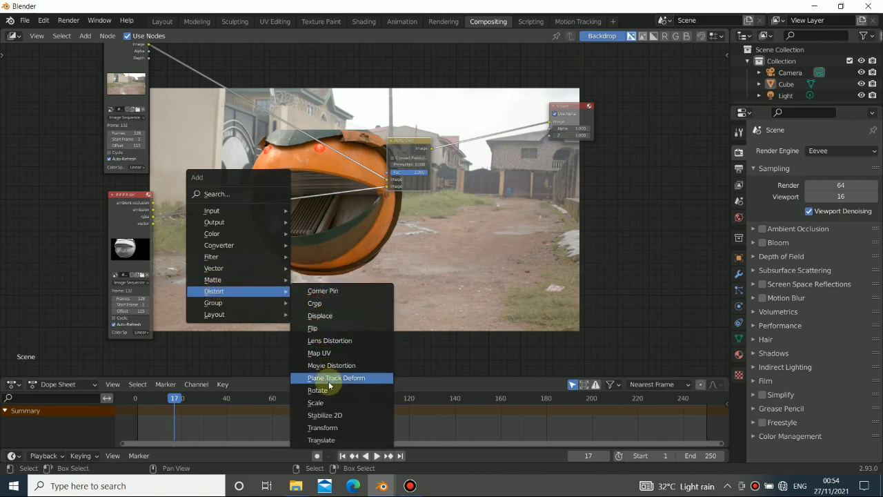
left_click(325, 402)
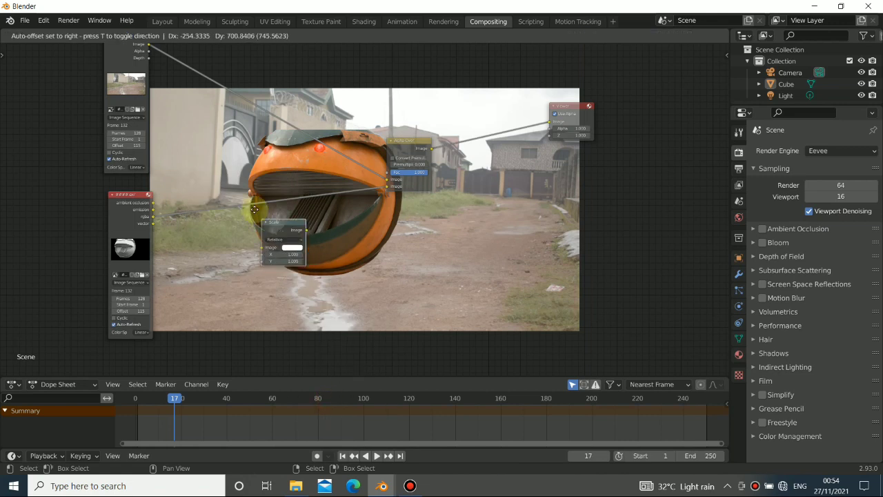
left_click(220, 201)
left_click(243, 218)
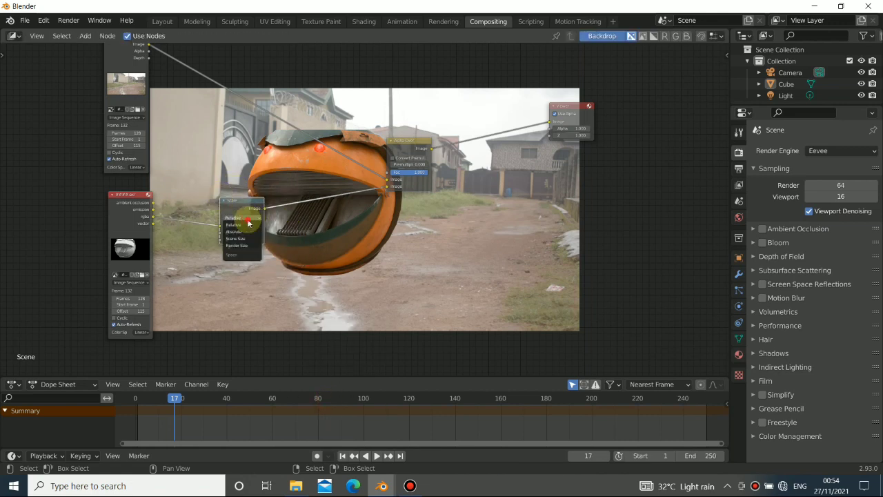
left_click(233, 246)
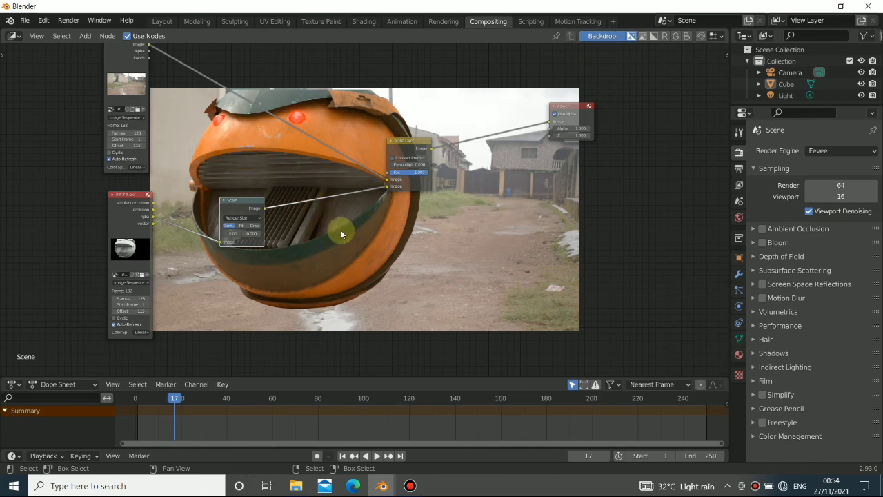
Step: Move the Alpha Over node slightly closer to the Viewer and check the composite at several frames, ending on frame 15
middle_click_drag(341, 233, 327, 232)
left_click_drag(405, 140, 424, 136)
left_click(205, 439)
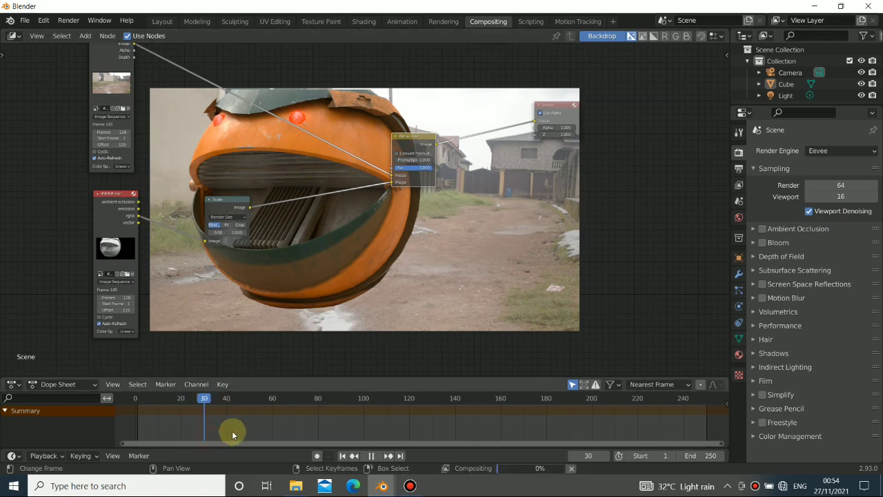
left_click(246, 425)
left_click(138, 428)
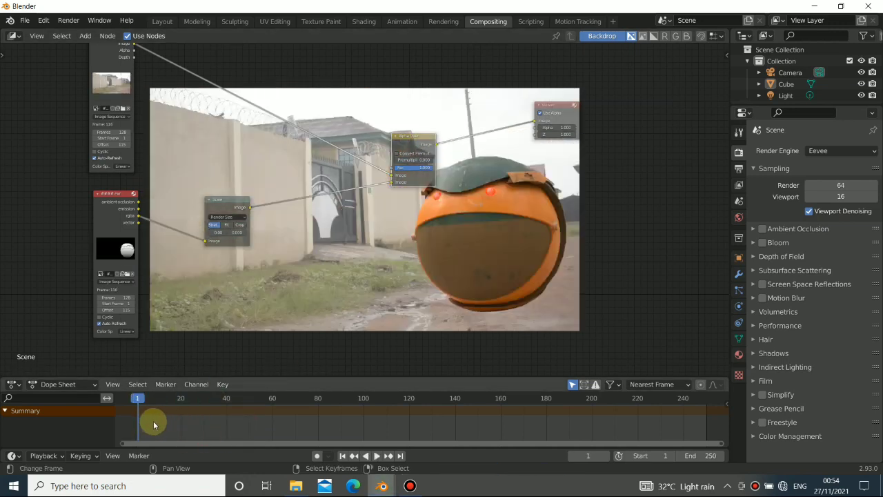
left_click(169, 425)
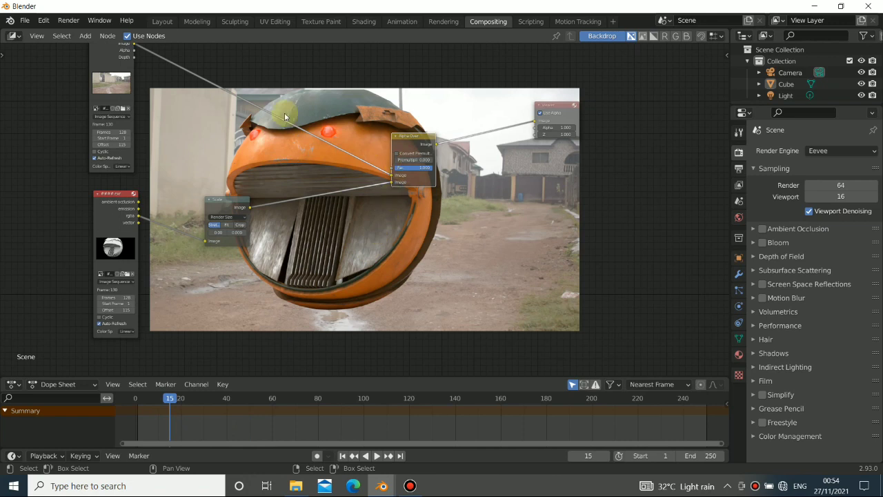
Step: Insert a Gamma node between the footage image and the Alpha Over node, and nudge it a little lower
middle_click_drag(342, 198, 374, 223)
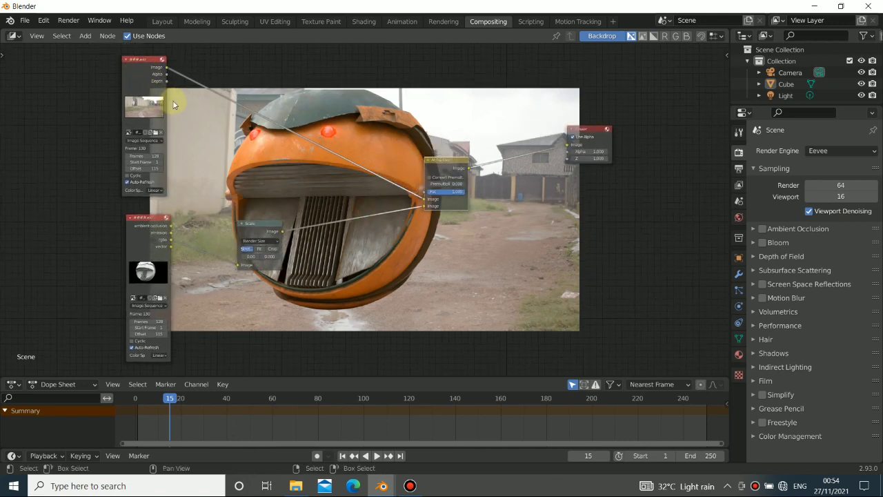
middle_click_drag(266, 142, 262, 139)
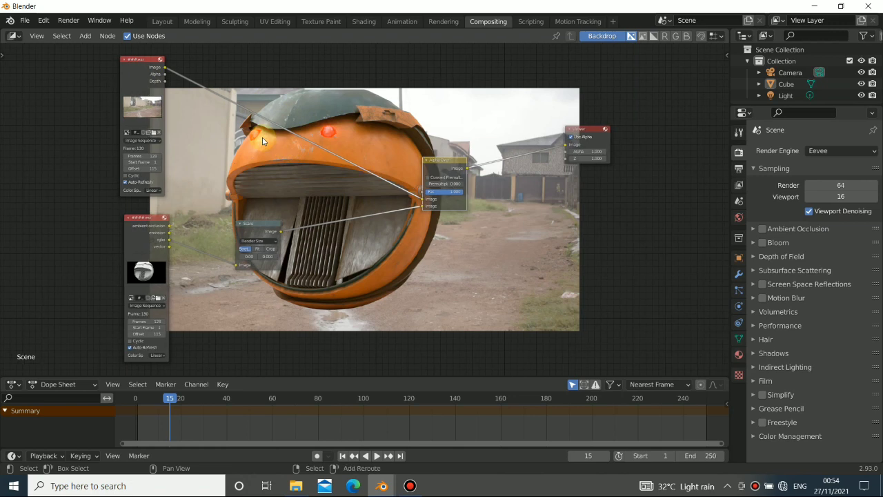
key("shift+a")
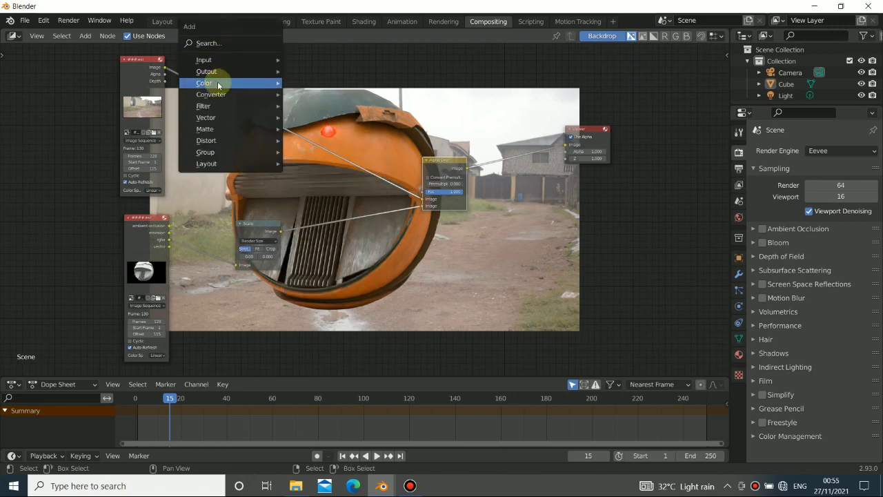
mouse_move(218, 83)
left_click(314, 143)
left_click(255, 114)
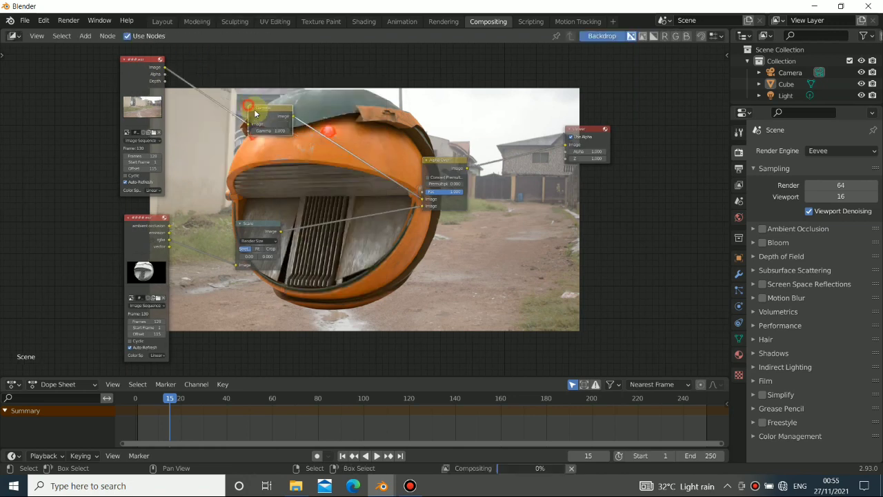
scroll(255, 110, "up", 3)
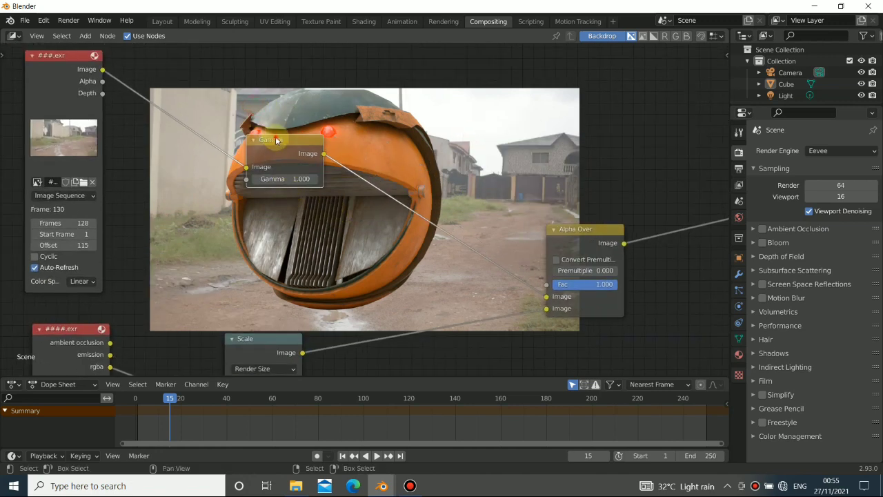
left_click_drag(276, 140, 280, 154)
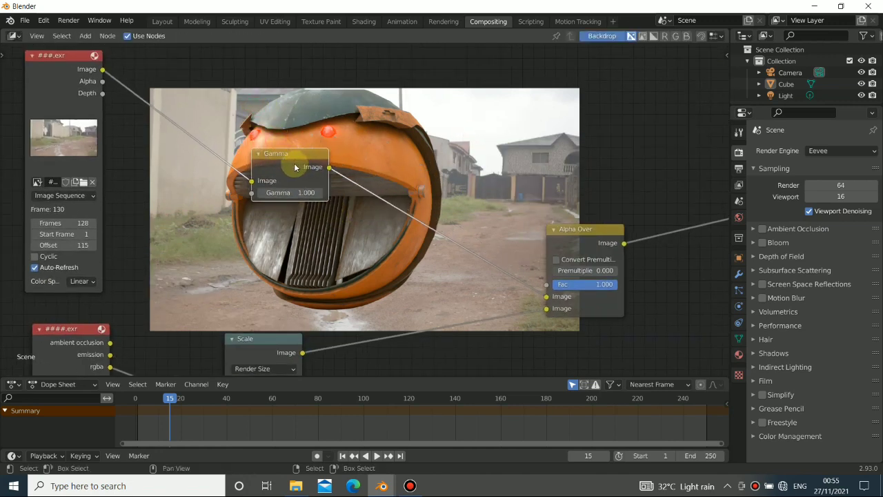
mouse_move(293, 164)
left_mouse_down()
mouse_move(267, 184)
mouse_move(288, 166)
mouse_move(299, 178)
mouse_move(292, 172)
left_mouse_up()
Step: Try a Gamma value of 0.700 on the footage
left_click(263, 206)
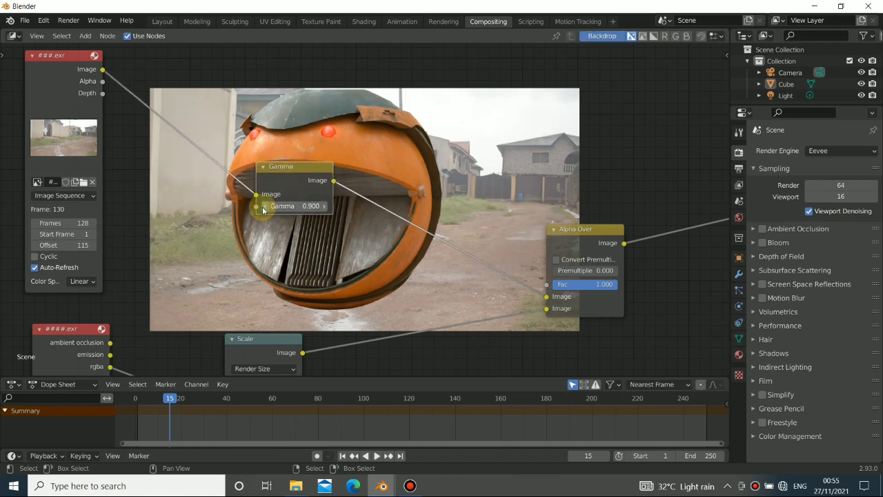
left_click(262, 206)
left_click(265, 206)
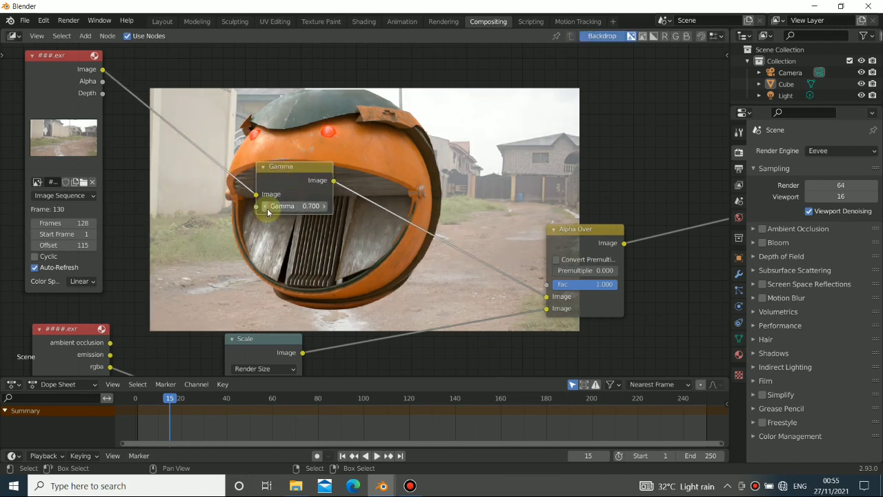
Step: Raise the footage's Gamma value to 1.700 to darken the background
middle_click_drag(433, 176, 394, 167)
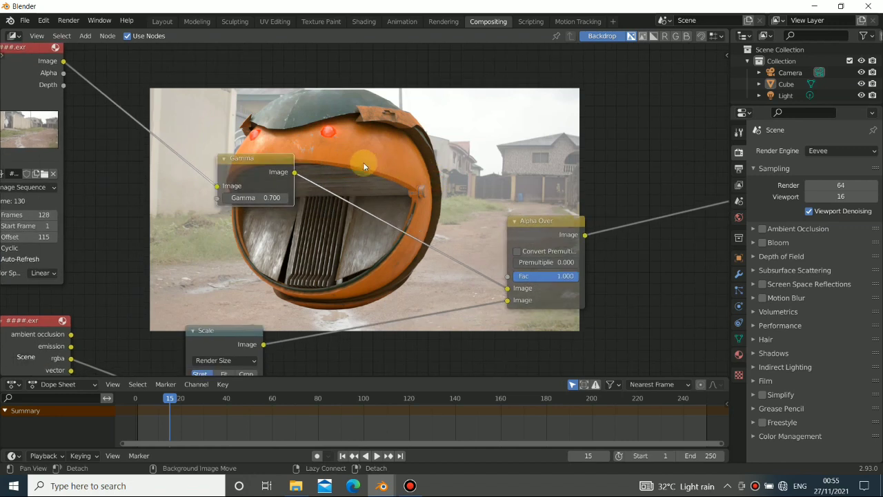
left_click(286, 199)
left_click(286, 199)
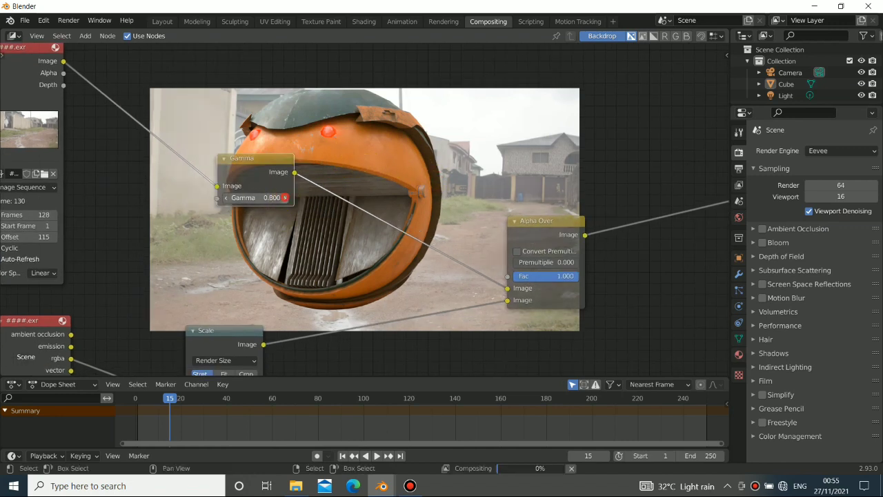
left_click(286, 199)
left_click(286, 199)
left_click(285, 198)
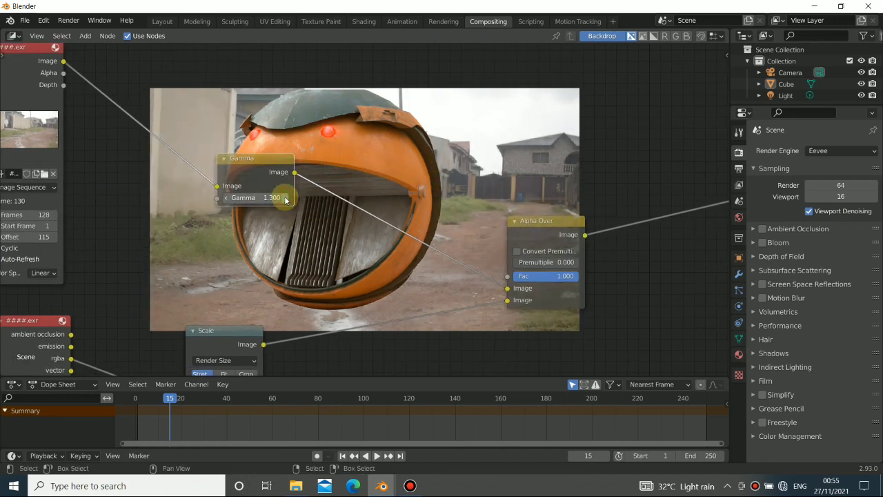
left_click(285, 198)
left_click(285, 198)
left_click(285, 198)
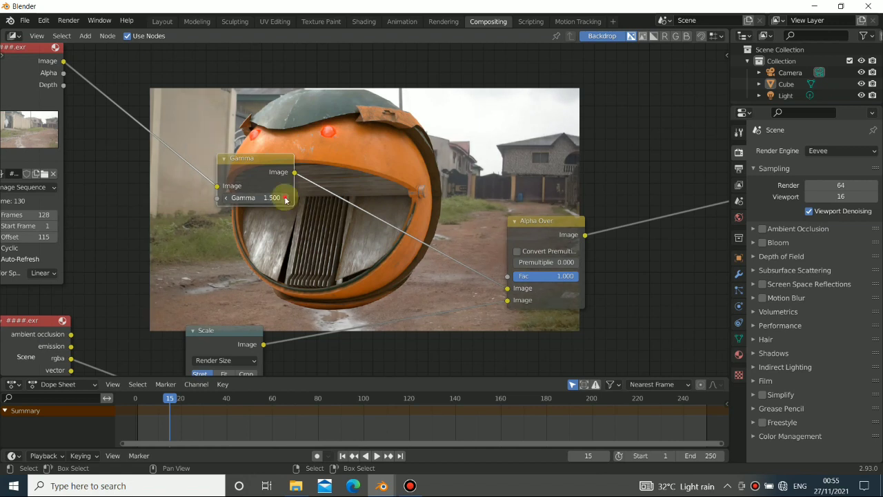
middle_click_drag(285, 203, 267, 187)
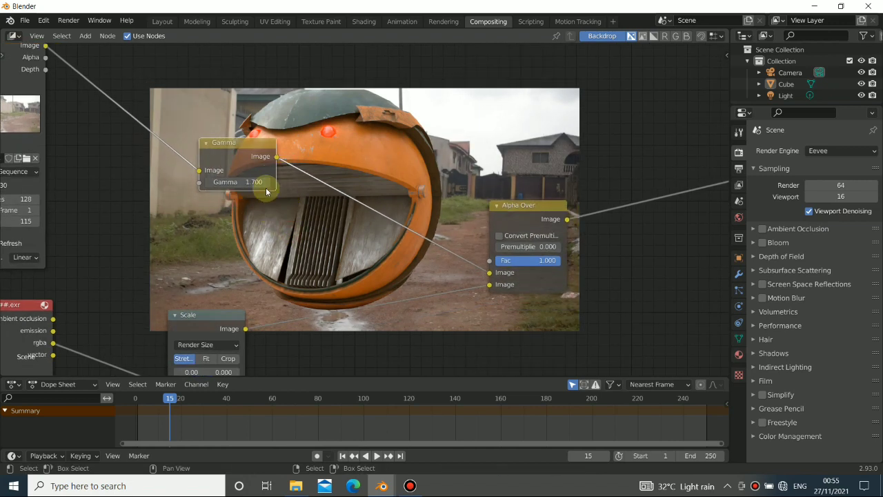
Step: Move the Pac-Man image node down and away from the Scale node to make room between them
middle_click_drag(423, 226, 409, 156)
middle_click_drag(369, 189, 338, 251)
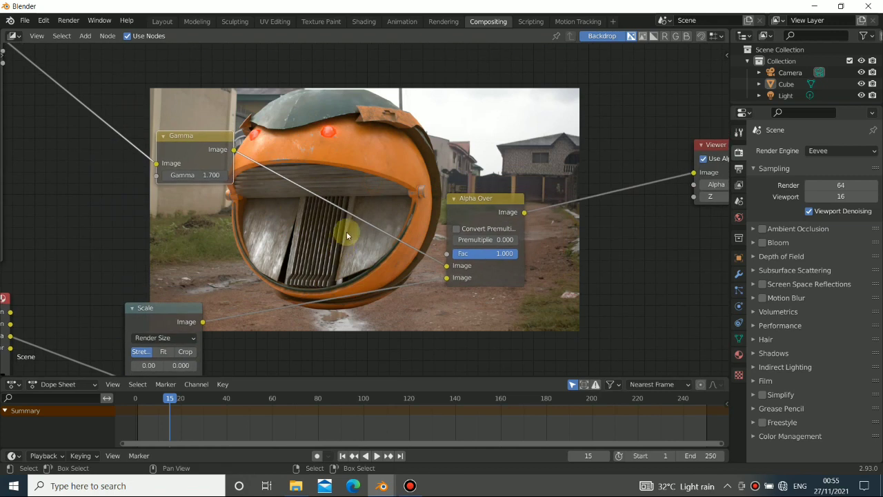
scroll(220, 267, "down", 1)
scroll(220, 268, "down", 6)
middle_click_drag(172, 251, 238, 202)
middle_click_drag(363, 197, 336, 190)
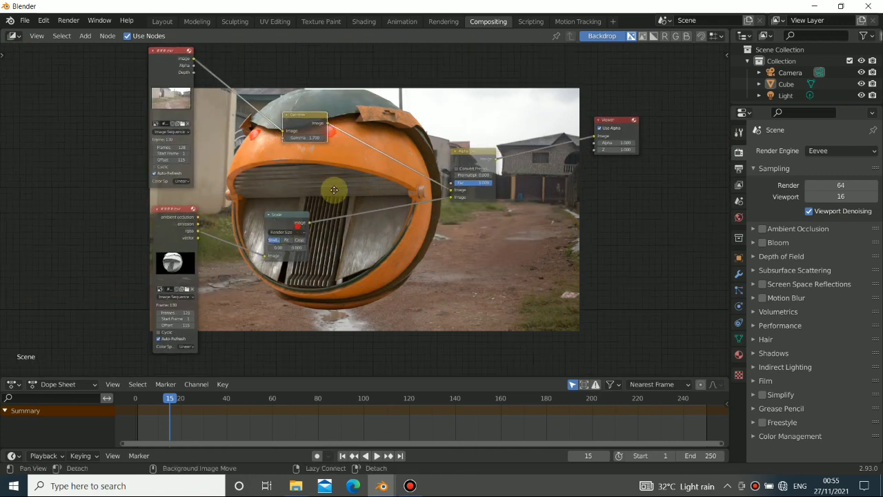
middle_click_drag(188, 243, 227, 205)
left_click_drag(227, 195, 194, 223)
Step: Cycle the Viewer through the Pac-Man node's render passes and return it to the Alpha Over output
left_click(177, 217, "ctrl+shift")
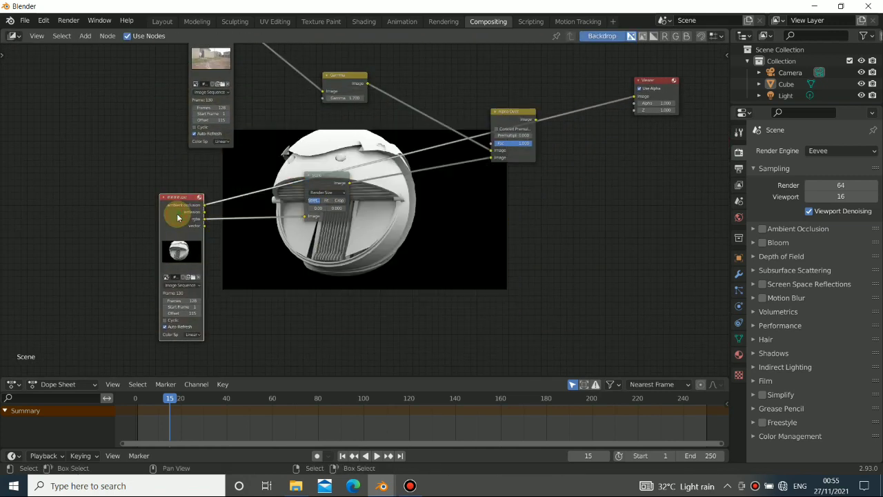
left_click(177, 217, "ctrl+shift")
left_click(177, 217, "ctrl+shift")
left_click(177, 218, "ctrl+shift")
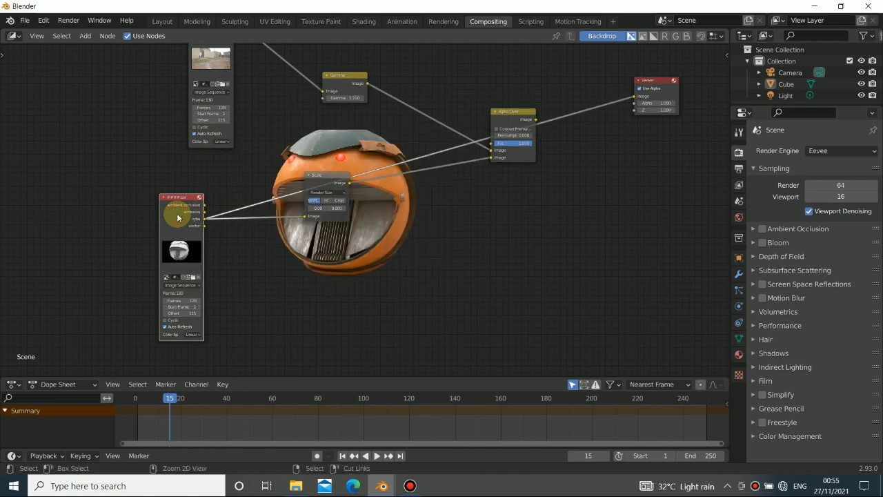
left_click(178, 218, "ctrl+shift")
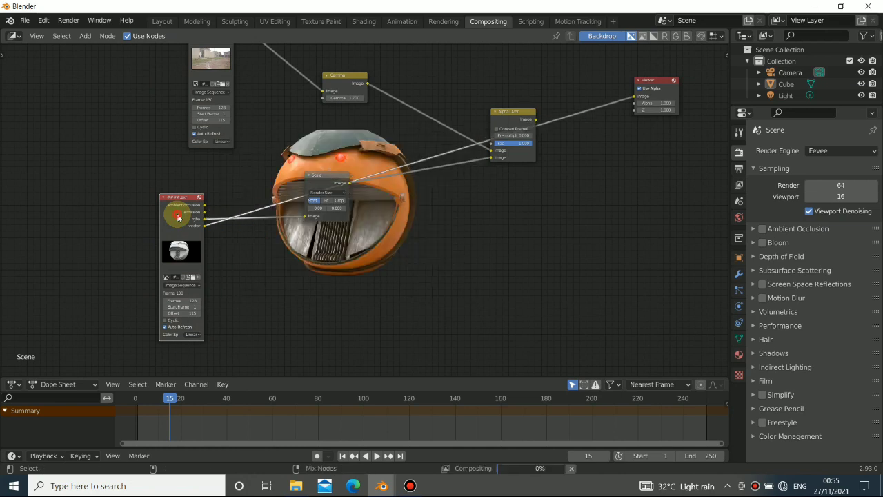
left_click(177, 218, "ctrl+shift")
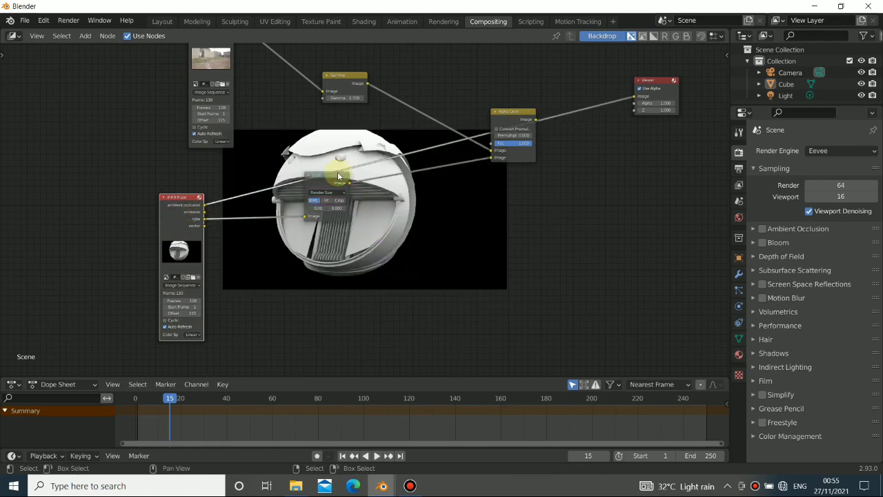
left_click(515, 120, "ctrl+shift")
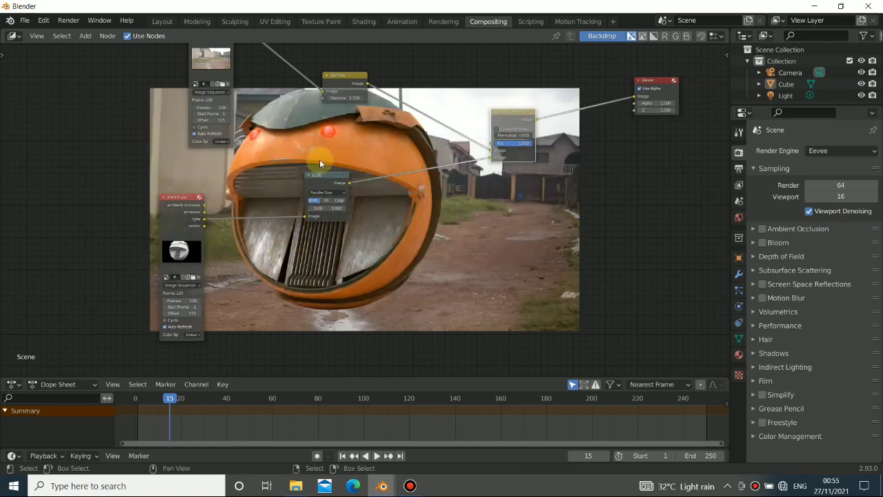
Step: Duplicate the Scale node below the original, feed it the ambient occlusion pass, and preview it in the Viewer
left_click(326, 181)
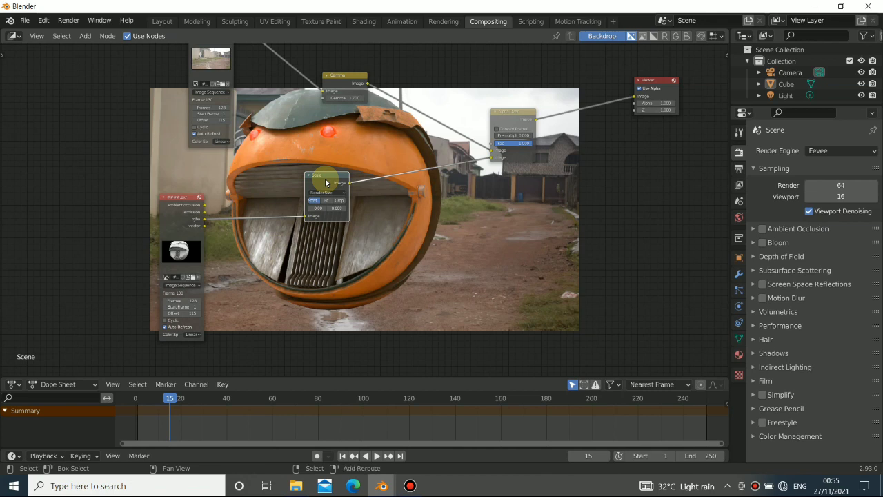
key("shift+d")
left_click(334, 238)
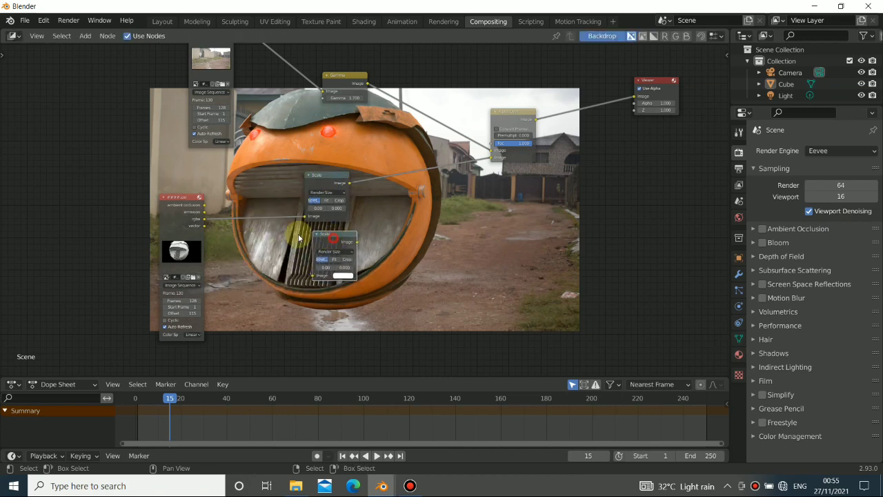
left_click_drag(205, 210, 306, 276)
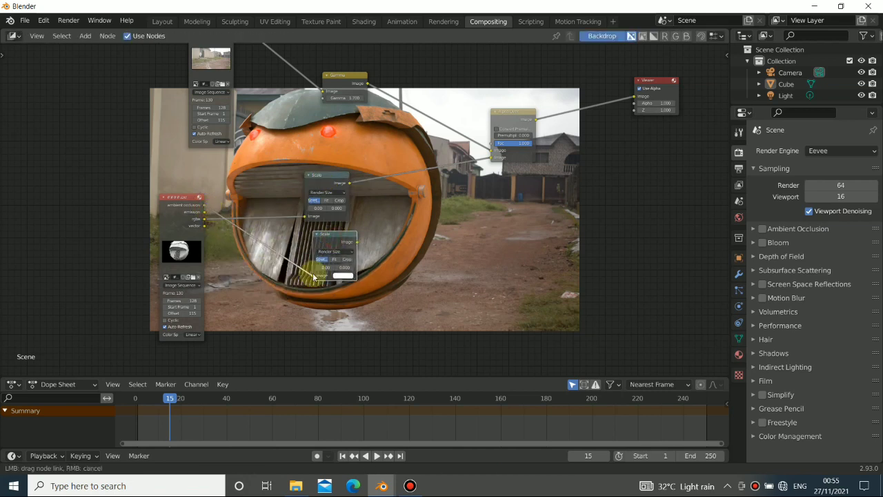
left_click_drag(335, 241, 321, 241)
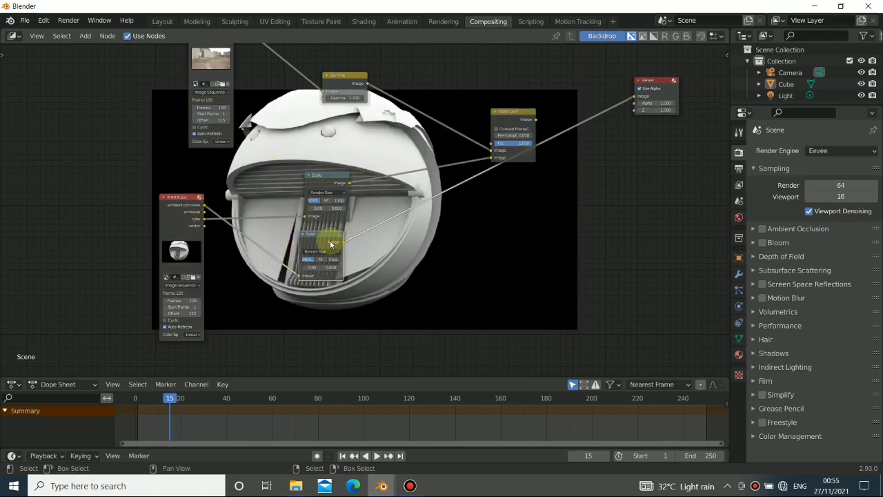
left_click_drag(336, 242, 342, 243)
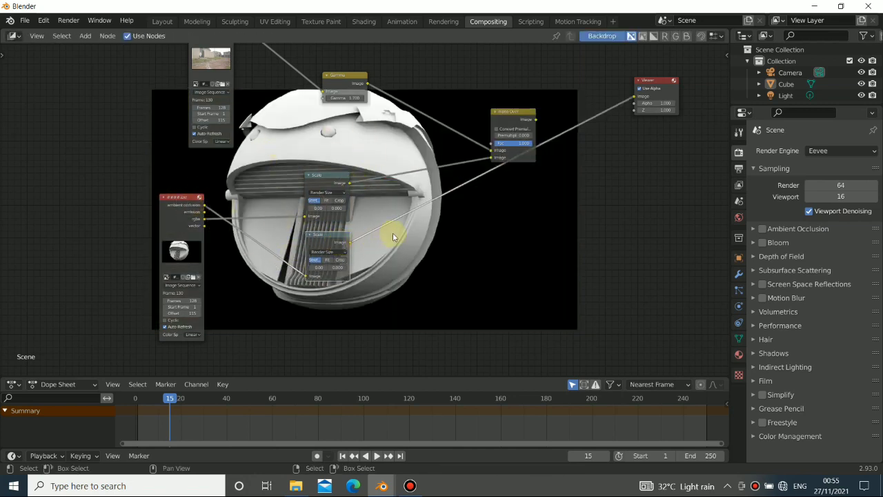
Step: Insert a Mix node between the upper Scale node and Alpha Over, and feed the ambient occlusion Scale into its second image input
key("shift+a")
mouse_move(393, 232)
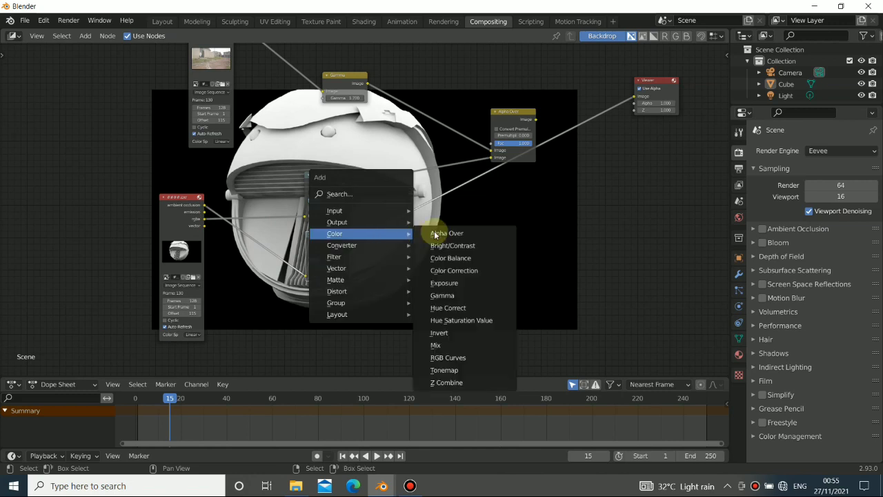
left_click(436, 345)
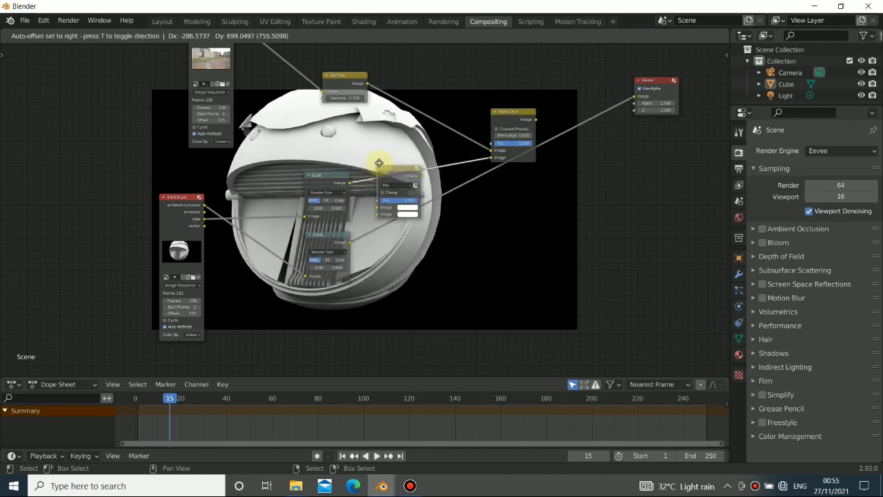
left_click(380, 164)
mouse_move(393, 172)
left_mouse_down()
mouse_move(395, 158)
mouse_move(400, 167)
left_mouse_up()
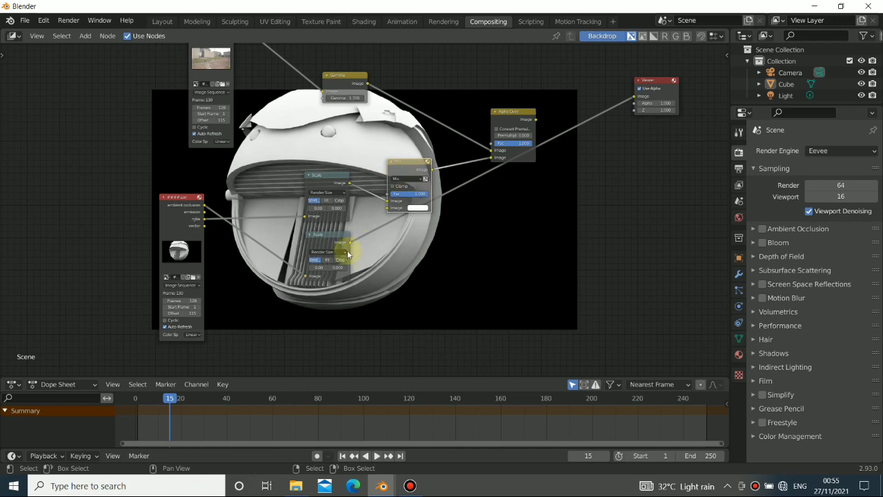
left_click_drag(353, 245, 393, 209)
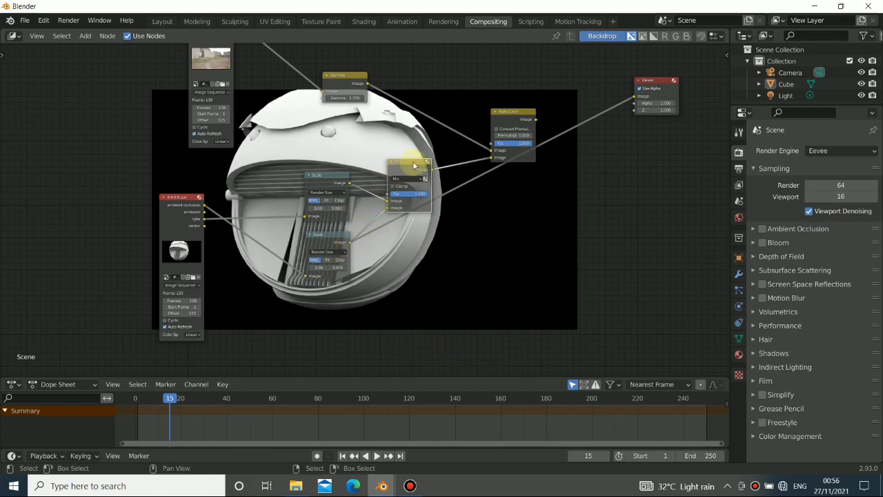
Step: Move the Mix node down beside the ambient occlusion Scale, preview it in the Viewer, and set its blending mode to Multiply
left_click_drag(410, 163, 432, 239)
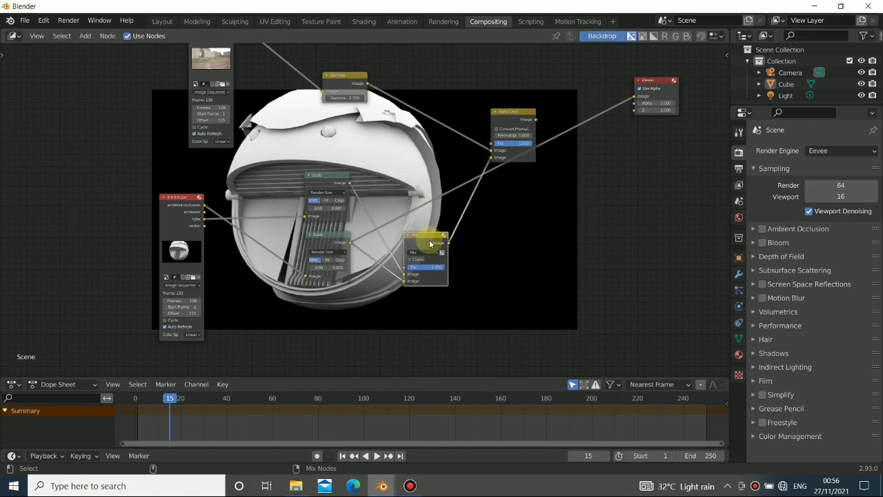
left_click(429, 242, "ctrl+shift")
left_click_drag(388, 189, 364, 146, "alt")
scroll(366, 155, "up", 3)
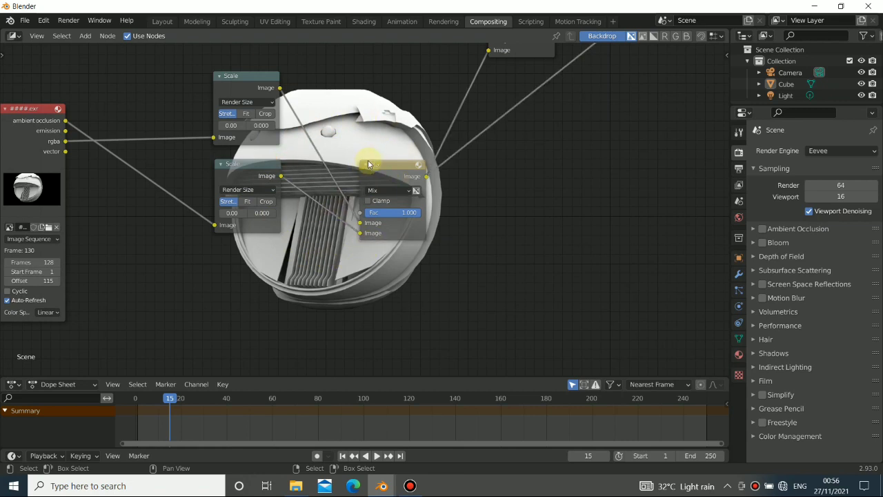
left_click(382, 191)
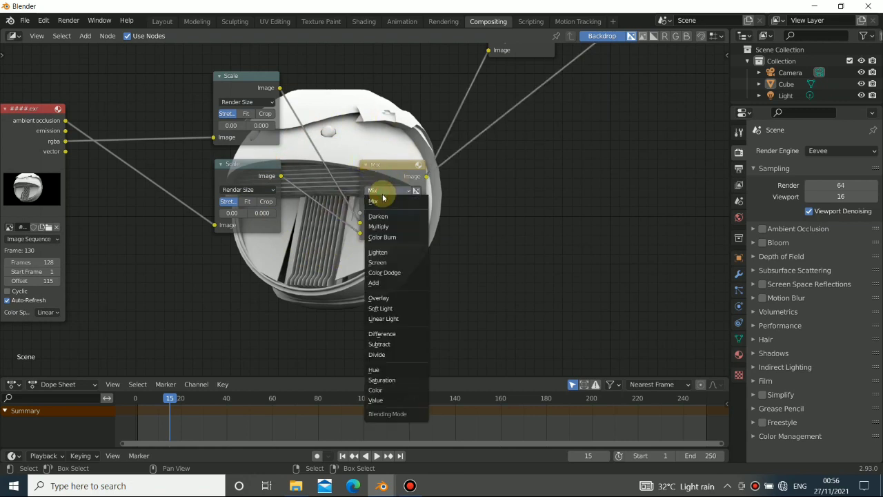
left_click(379, 227)
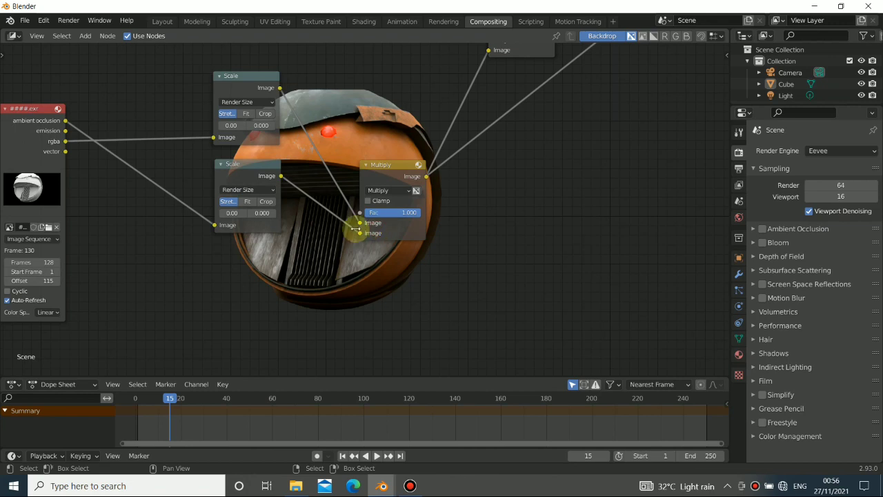
Step: Move the ambient occlusion Scale node down and away from the Multiply node, and preview the Alpha Over output in the Viewer
scroll(321, 253, "down", 4)
left_click_drag(306, 221, 280, 249)
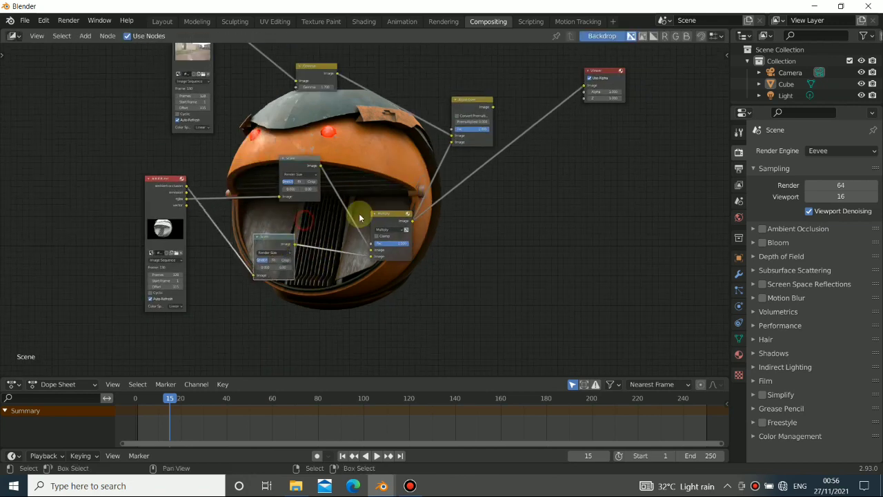
left_click(472, 106, "ctrl+shift")
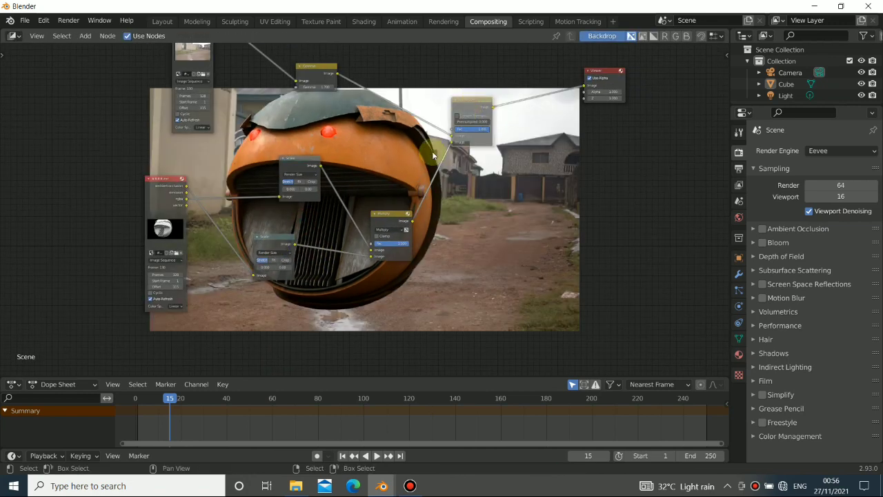
left_click_drag(492, 204, 436, 203, "alt")
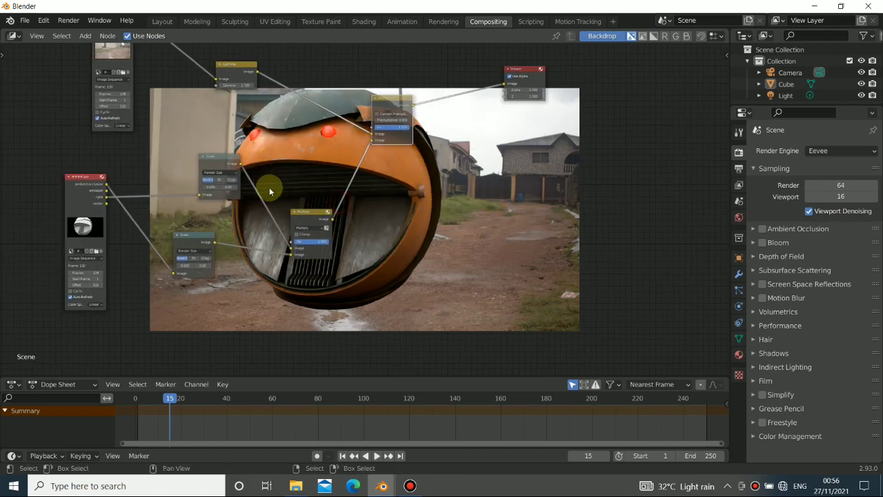
Step: Make more room after the ambient occlusion Scale node and insert a Gamma node between it and the Multiply node
left_click_drag(284, 194, 425, 175, "alt")
left_click_drag(333, 221, 292, 250)
scroll(366, 243, "up", 6)
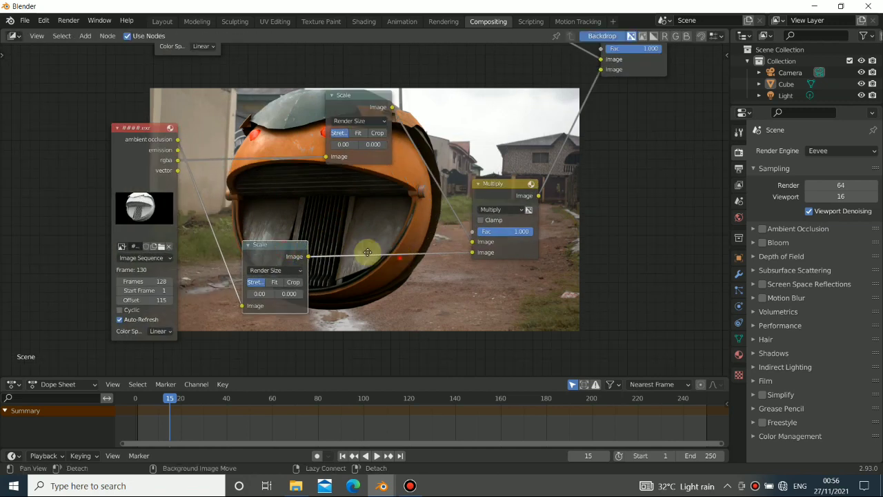
middle_click_drag(368, 253, 351, 246)
key("shift+a")
mouse_move(339, 245)
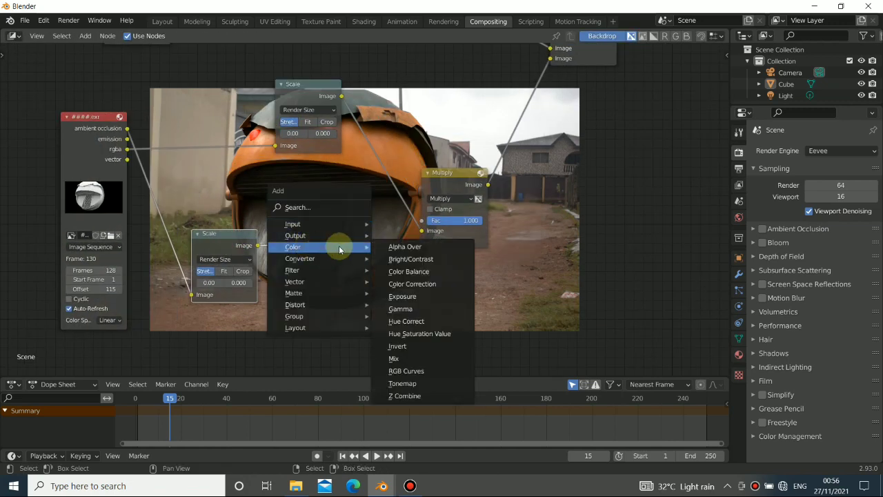
left_click(401, 308)
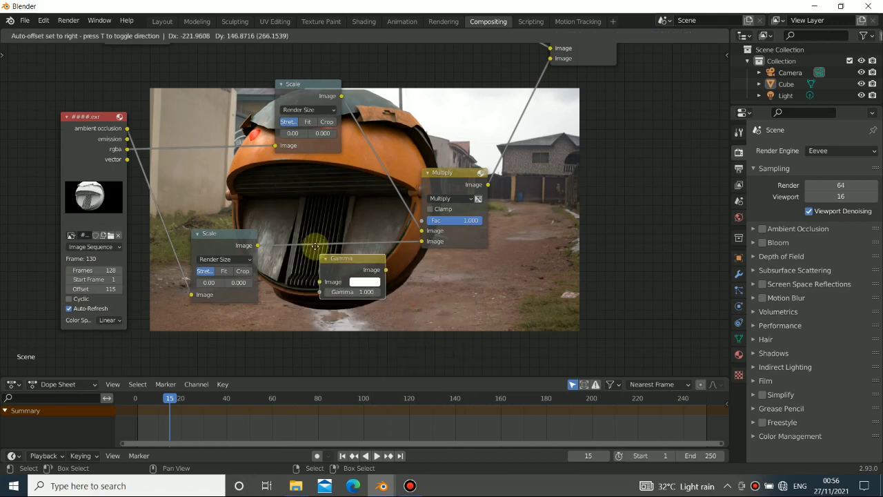
left_click(349, 239)
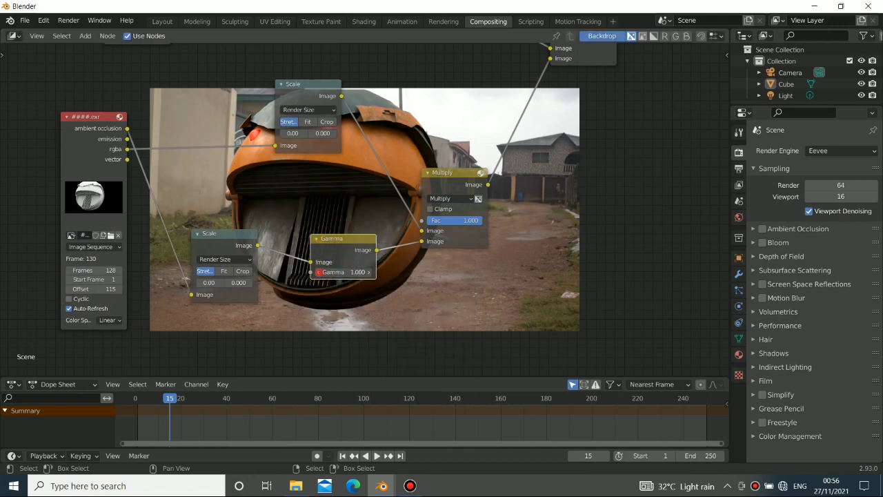
Step: Lower the ambient occlusion pass's Gamma value to 0.400
left_click(319, 273)
left_click(319, 273)
left_click(320, 273)
left_click(320, 274)
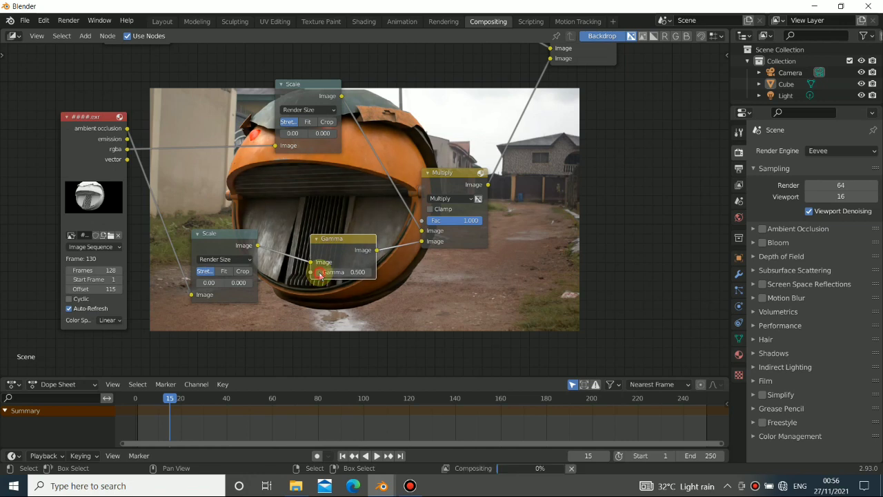
middle_click_drag(332, 271, 312, 223)
left_click(315, 235)
Step: Mute and unmute the Multiply node to compare the Pac-Man with and without the ambient occlusion pass
left_click(412, 104)
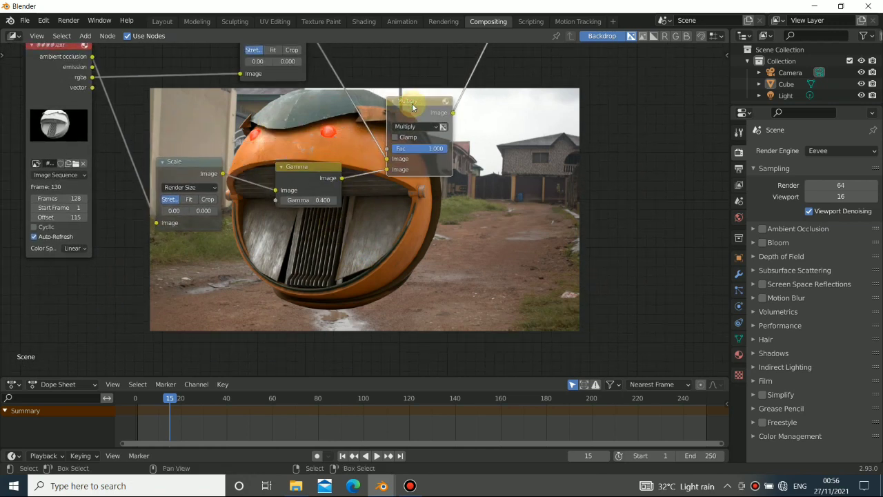
key("m")
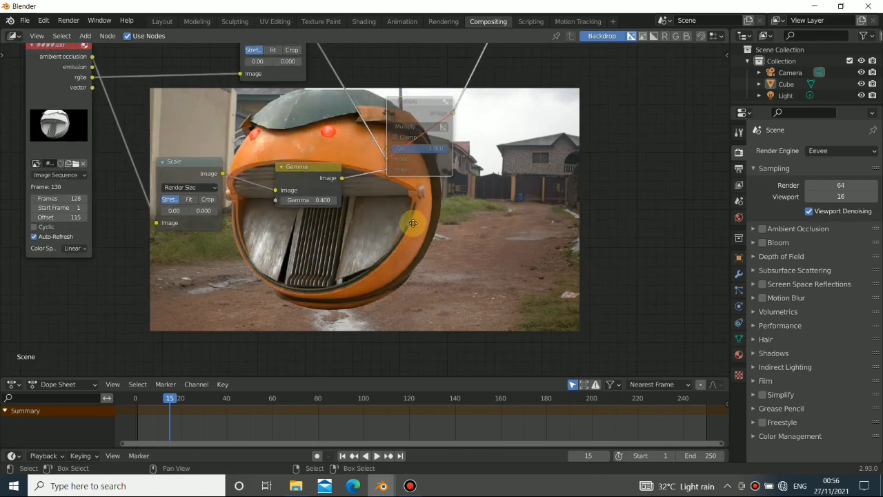
middle_click_drag(412, 223, 290, 161)
key("m")
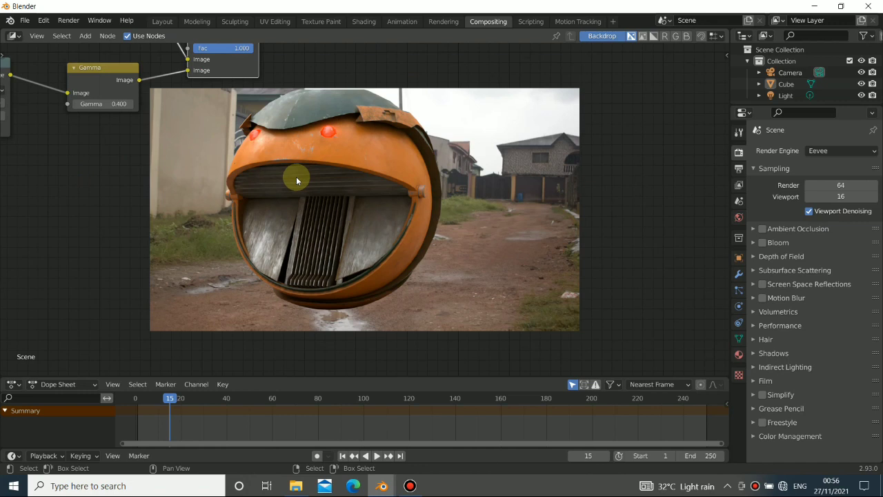
Step: Move the Pac-Man image node closer to its Scale nodes, and shift the whole Pac-Man node chain toward the Alpha Over node
scroll(303, 179, "down", 6)
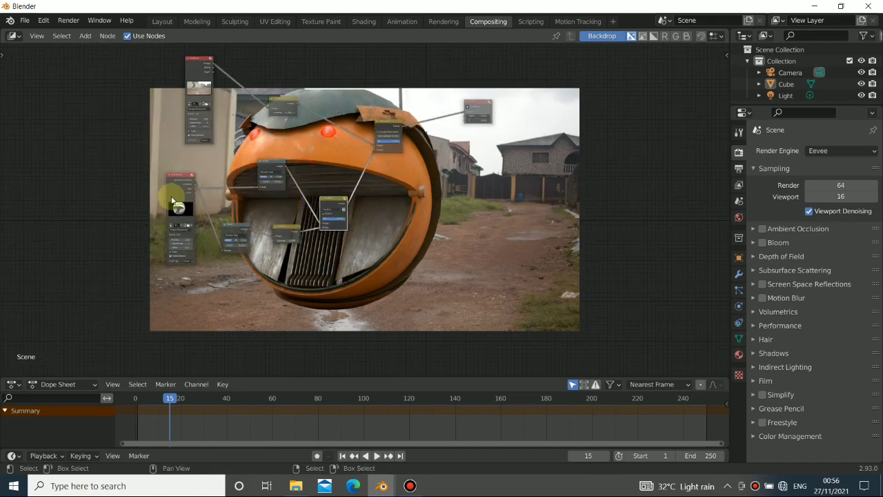
left_click_drag(175, 192, 191, 197)
left_click_drag(181, 161, 367, 235)
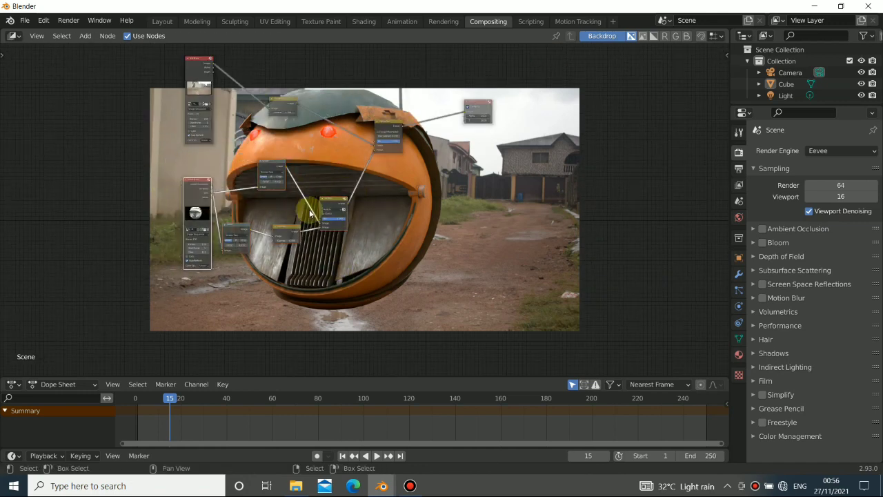
left_click_drag(329, 204, 373, 190)
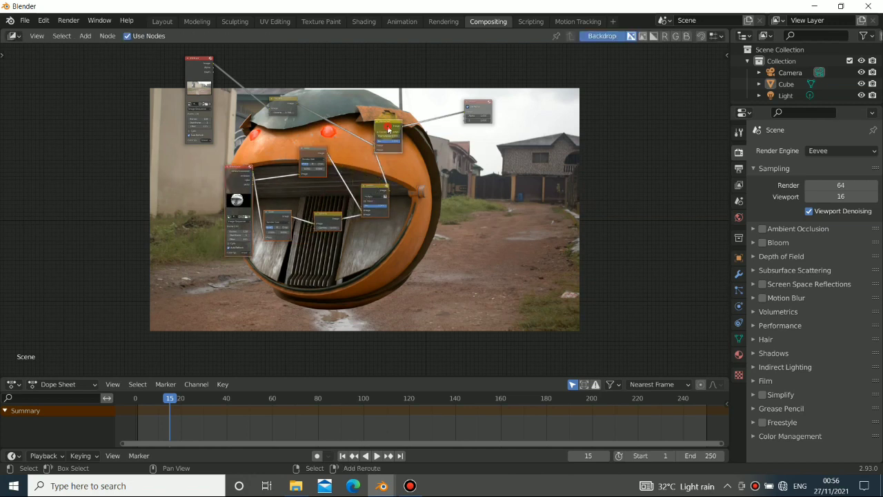
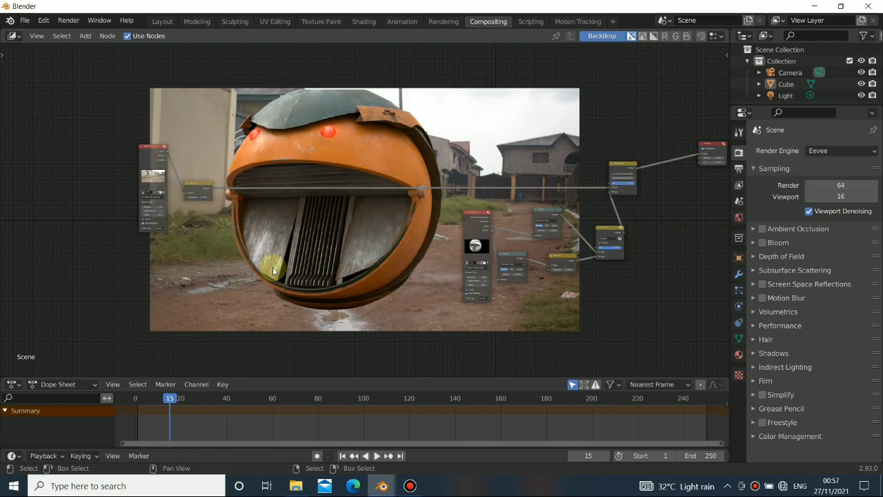
Step: Import all EXR frames from the shot 18 shadow folder as an image sequence and place the node below the footage's Gamma node
key("shift+a")
mouse_move(228, 243)
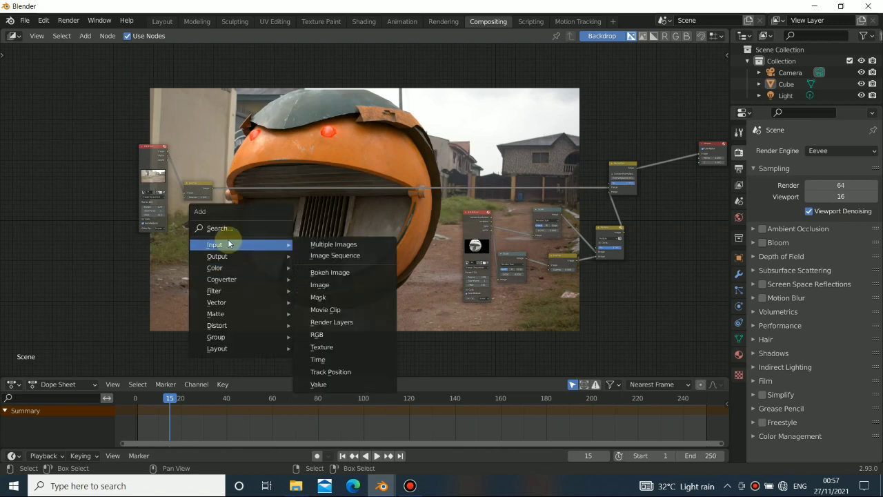
left_click(332, 255)
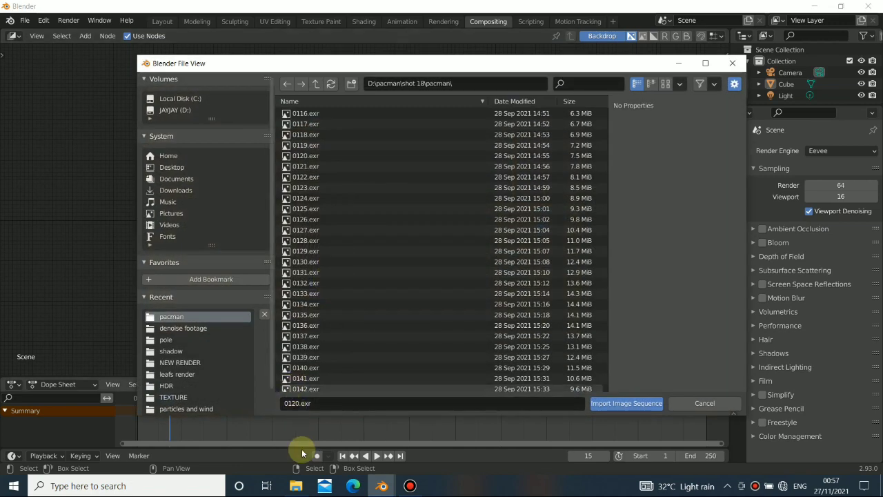
left_click(296, 486)
left_click_drag(425, 99, 499, 186)
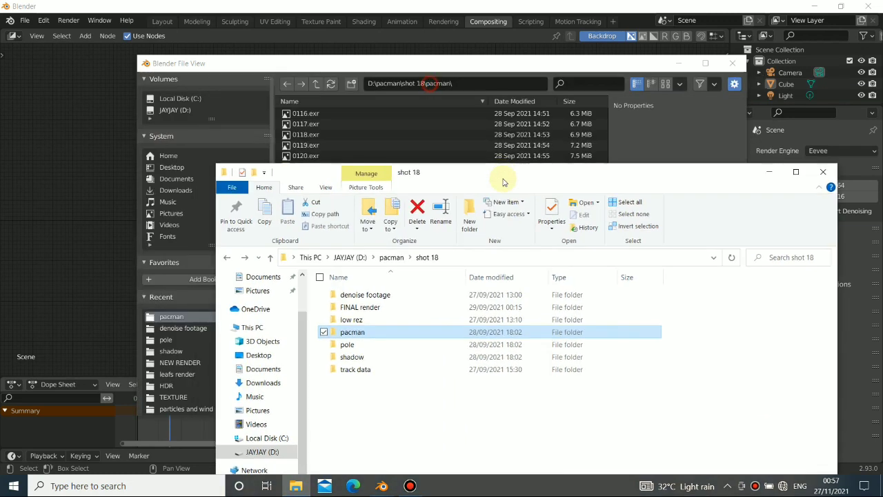
left_click(381, 356)
left_click_drag(386, 359, 395, 106)
left_click(404, 147)
key("a")
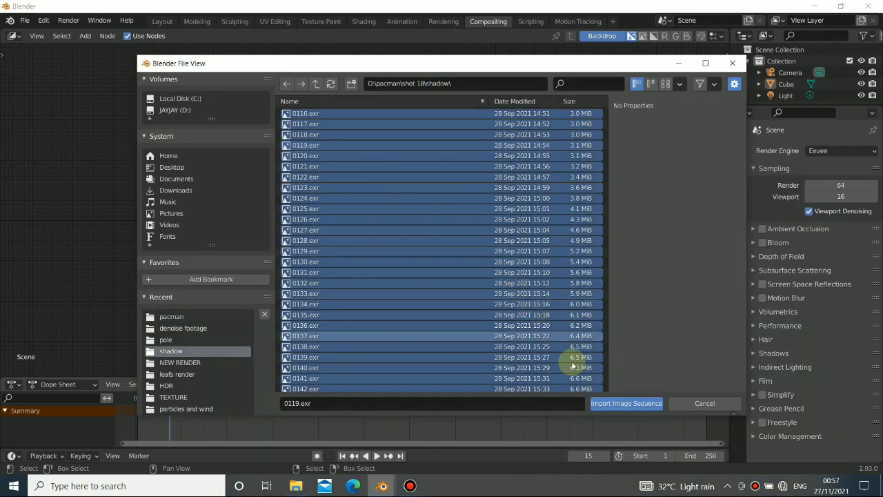
left_click(610, 405)
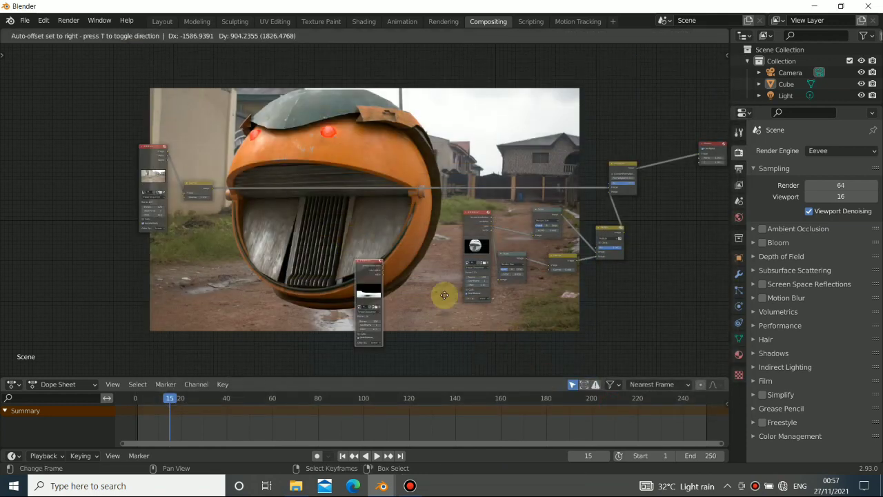
left_click(207, 243)
Step: Cycle the Viewer through the shadow node's ambient occlusion, color alpha and rgba passes
scroll(201, 253, "up", 3)
middle_click_drag(201, 254, 281, 173)
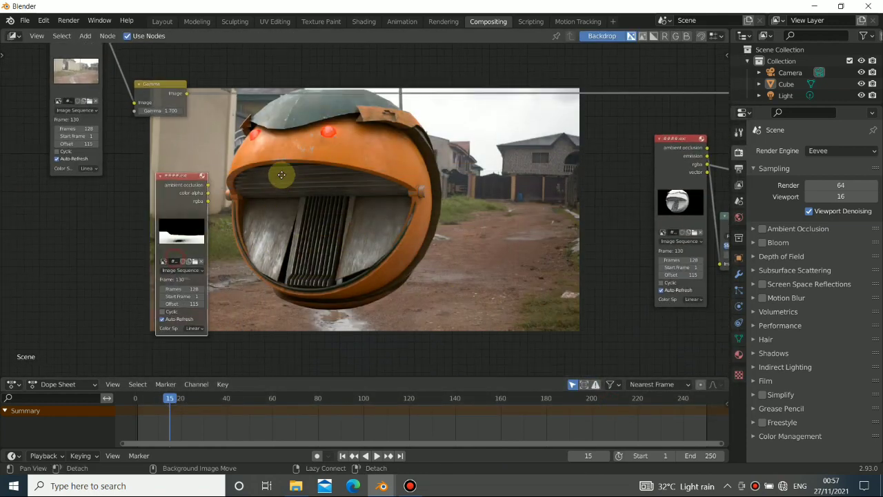
left_click(173, 188, "ctrl+shift")
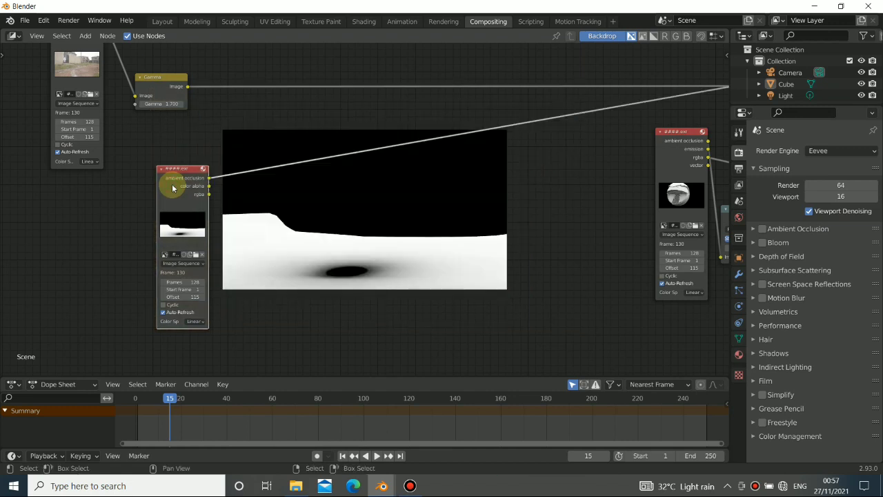
left_click(173, 187, "ctrl+shift")
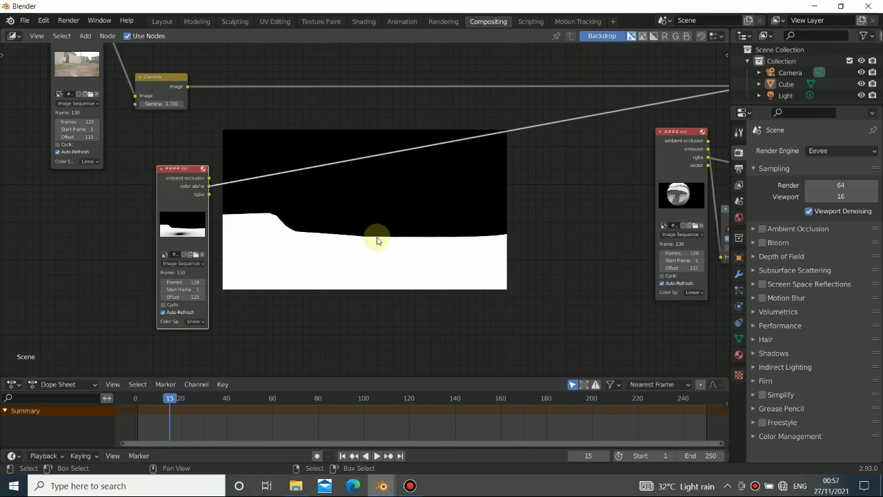
left_click(177, 200, "ctrl+shift")
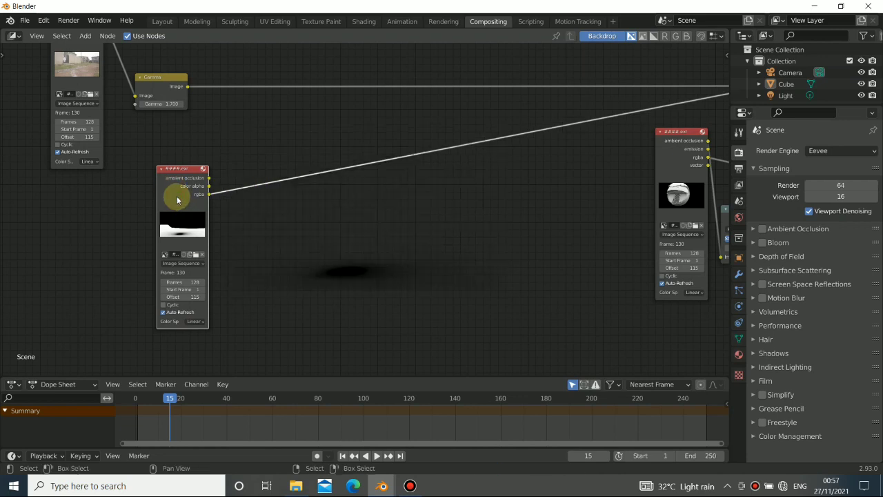
Step: Move the shadow image node down and insert an Alpha Over node between the footage's Gamma node and the final Alpha Over node
scroll(460, 267, "down", 4)
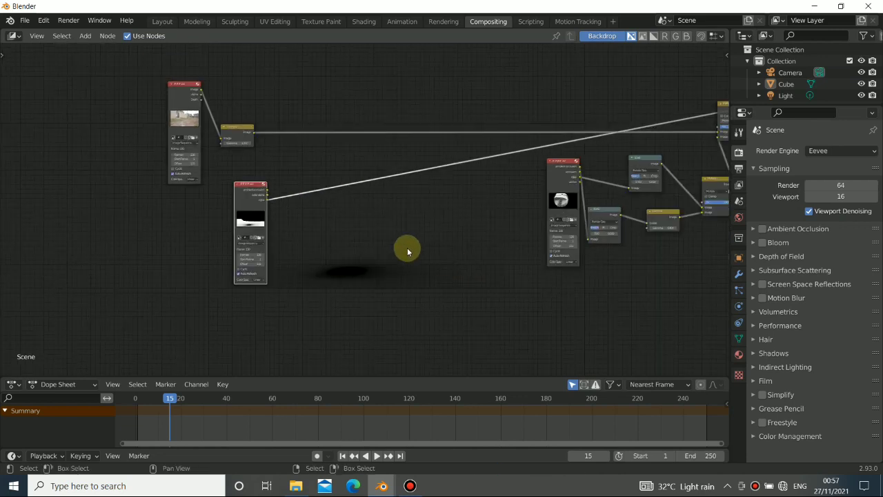
left_click_drag(237, 221, 216, 237)
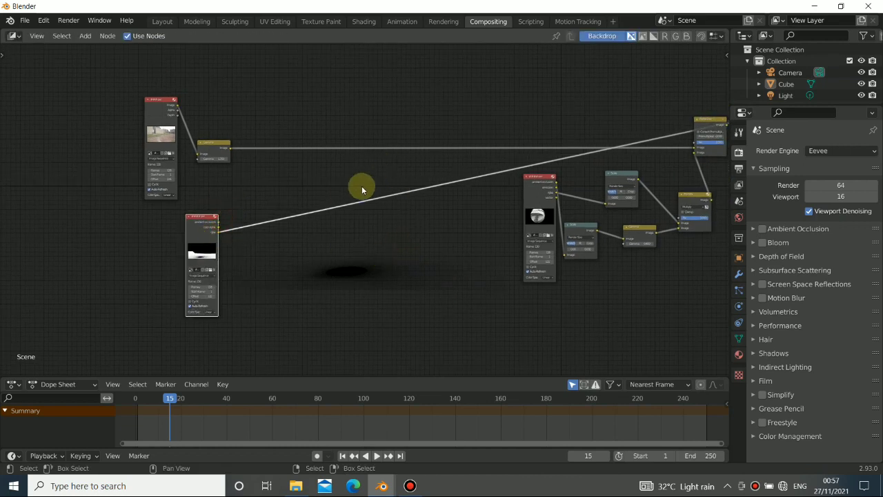
key("shift+a")
mouse_move(319, 209)
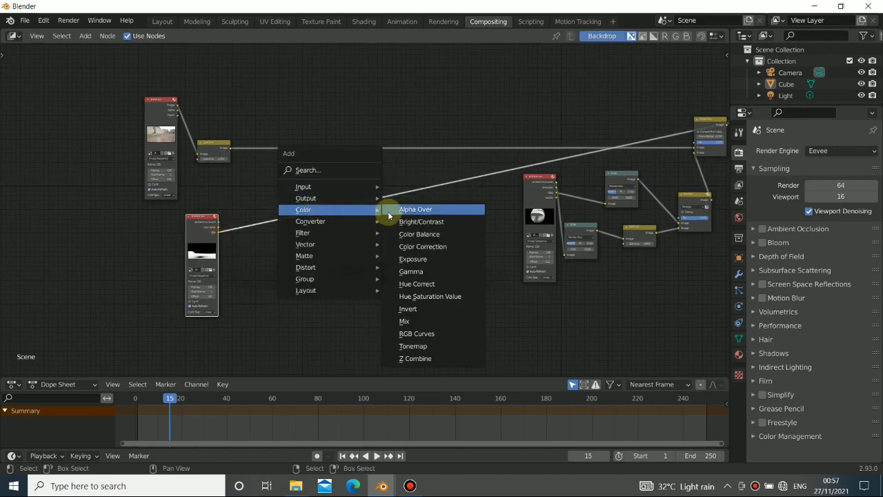
left_click(389, 210)
left_click(351, 138)
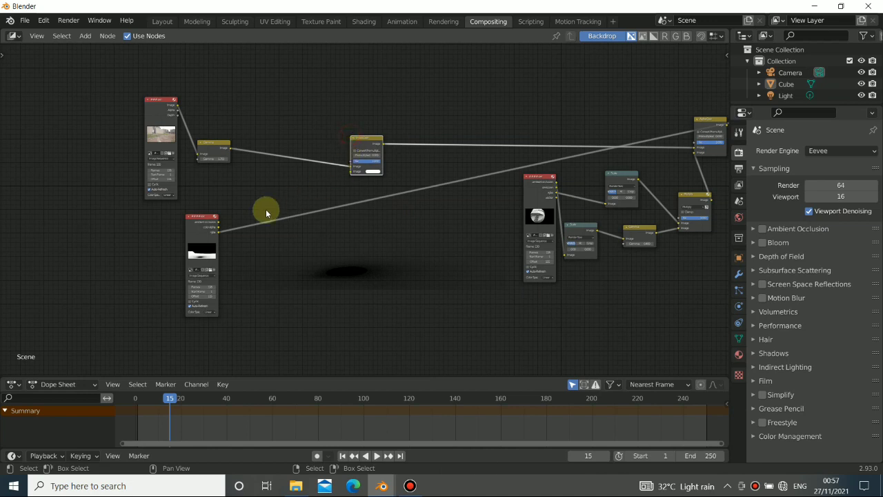
Step: Connect the shadow's rgba output to the new Alpha Over node's second image input and preview the final Alpha Over node
left_click_drag(221, 233, 352, 173)
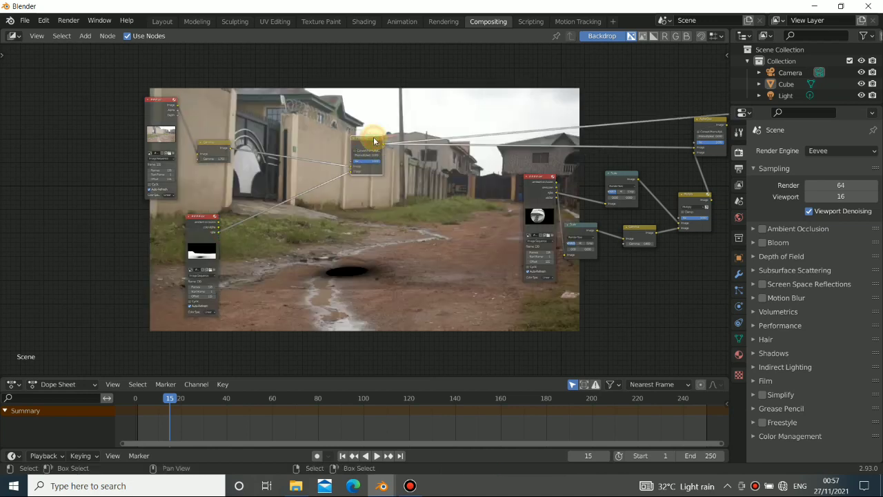
middle_click_drag(505, 162, 354, 153)
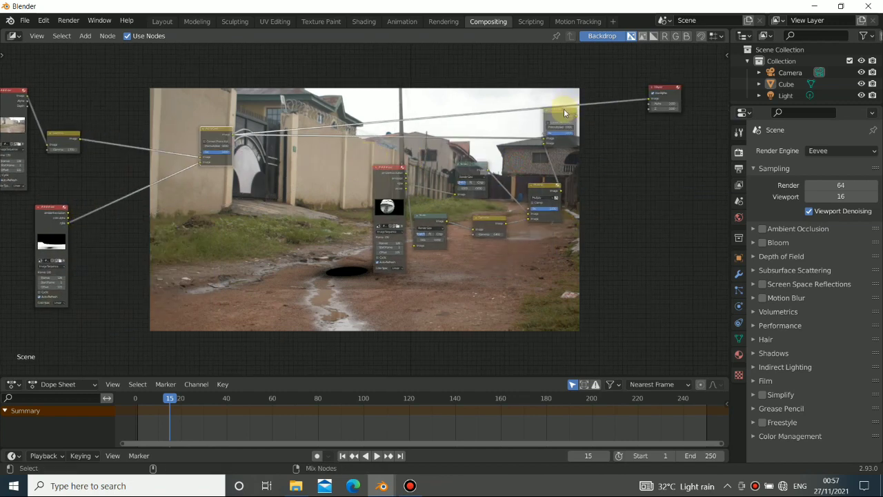
left_click(564, 108, "ctrl+shift")
Step: Make room beside the shadow image node and insert a duplicated Render Size Scale node between its rgba output and the Alpha Over node
middle_click_drag(294, 208, 429, 174)
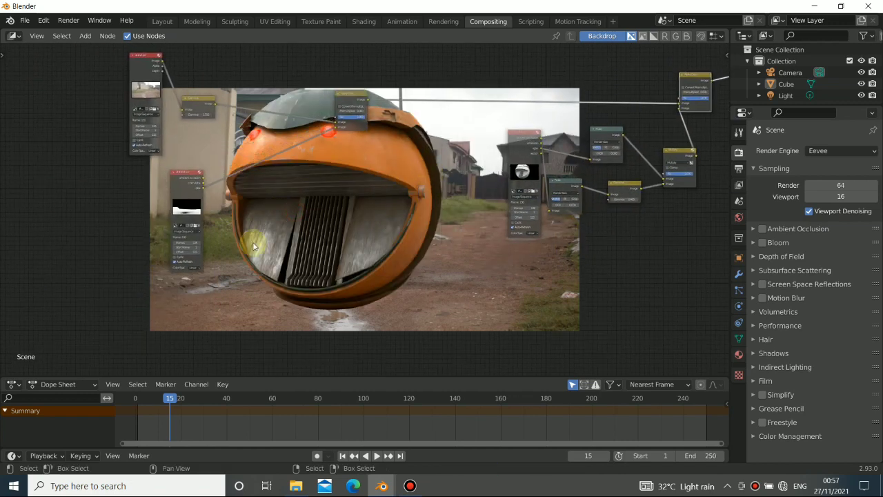
middle_click_drag(336, 115, 320, 154)
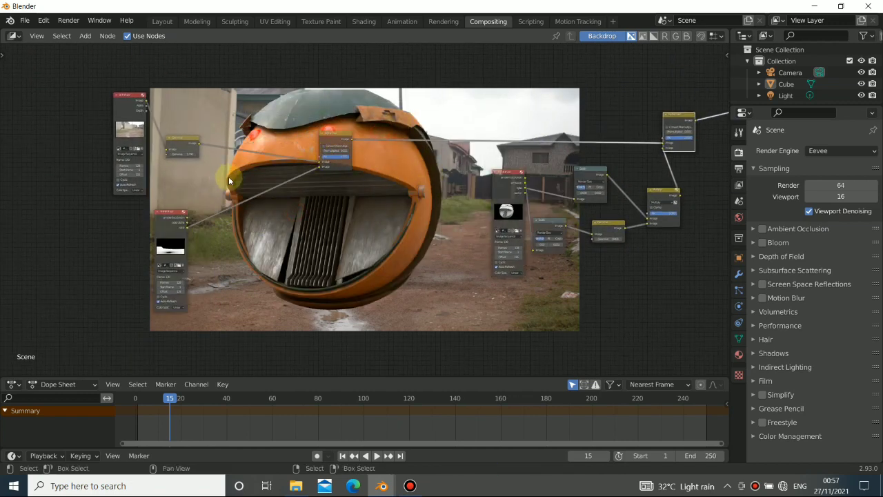
left_click_drag(183, 238, 128, 235)
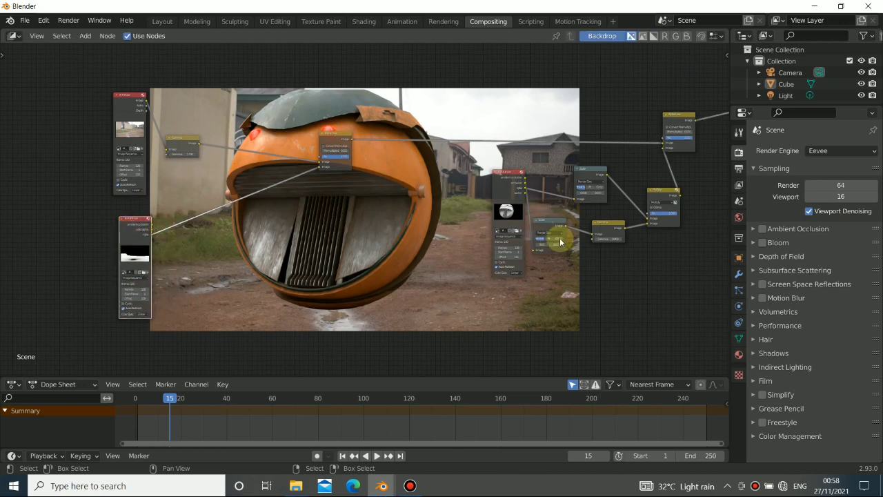
left_click_drag(496, 194, 485, 194)
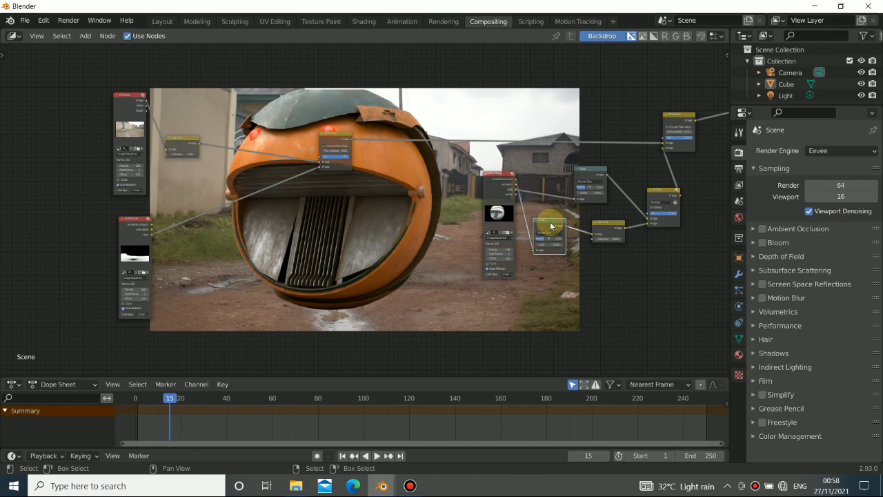
left_click_drag(550, 223, 212, 209)
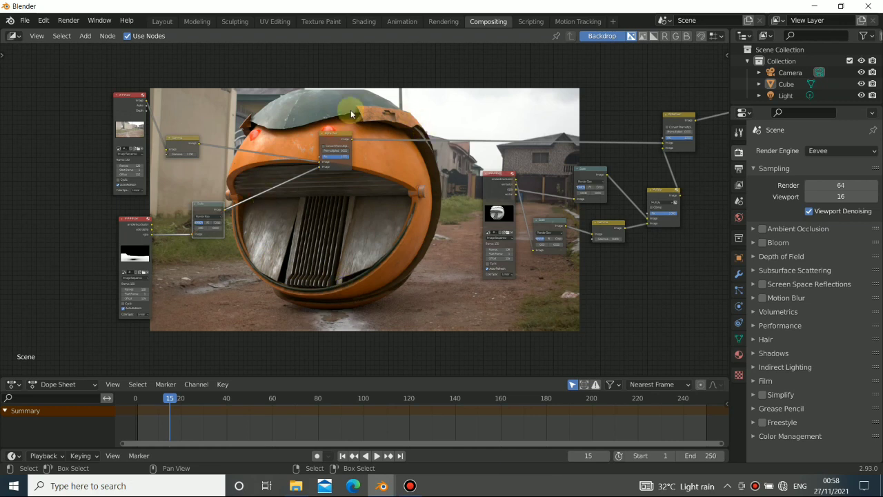
Step: Insert a Gamma node between the shadow's Scale and Alpha Over nodes and set its gamma to 1.4
scroll(257, 212, "up", 3)
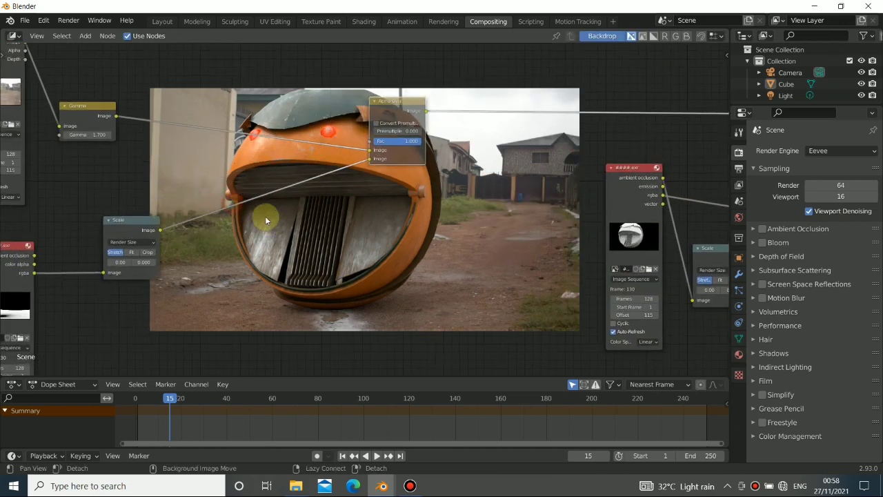
key("shift+a")
mouse_move(235, 179)
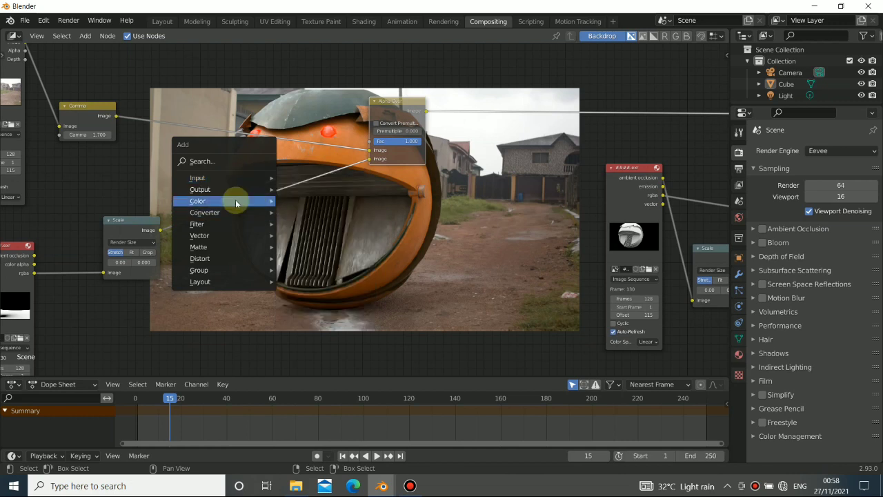
mouse_move(206, 193)
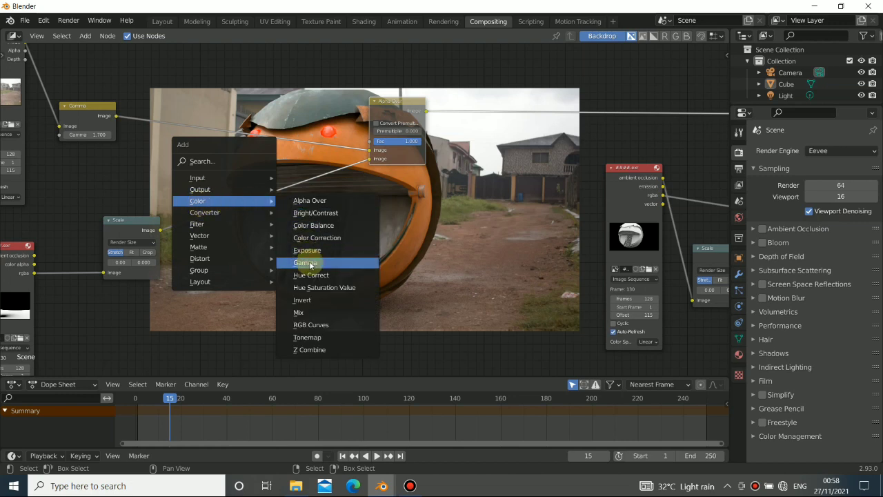
left_click(310, 263)
left_click(214, 188)
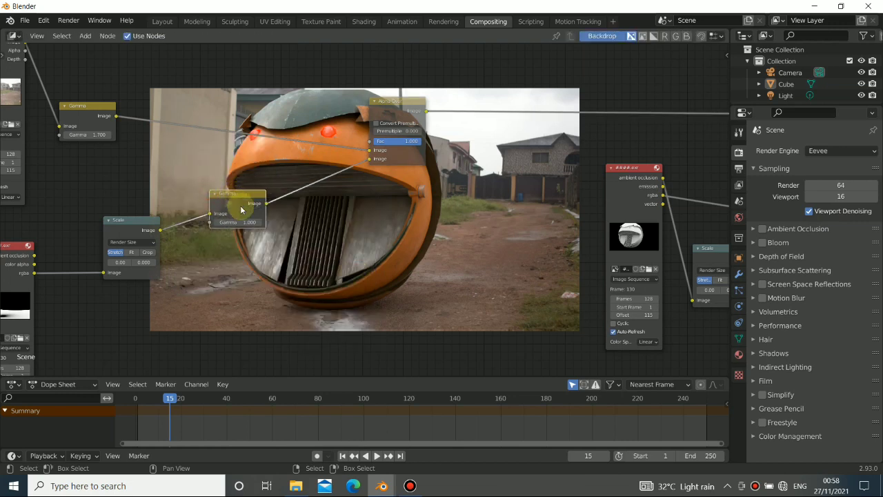
left_click(259, 224)
left_click(259, 224)
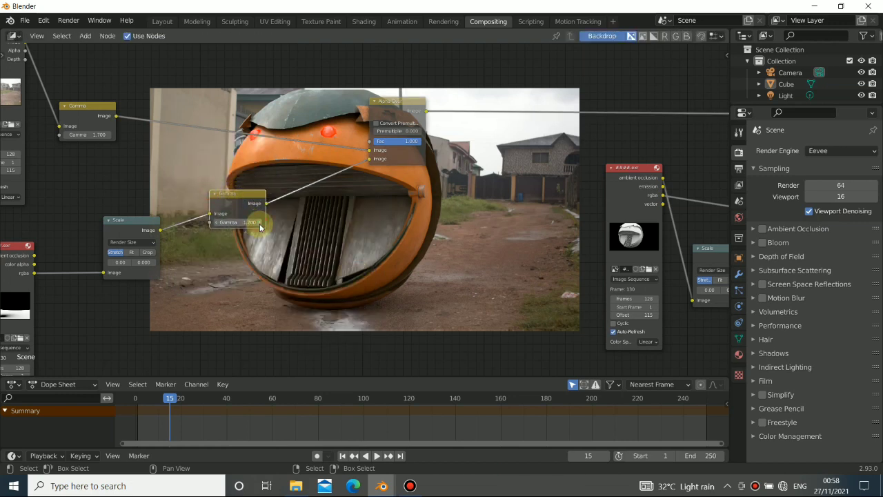
left_click(260, 223)
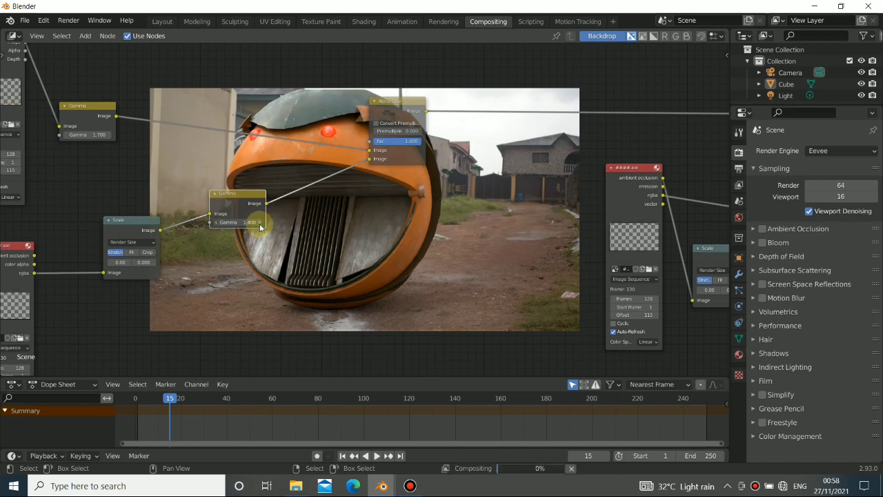
Step: Tidy the Pac-Man chain by repositioning its image, lower Scale, Multiply, Gamma and final Alpha Over nodes
scroll(351, 222, "down", 3)
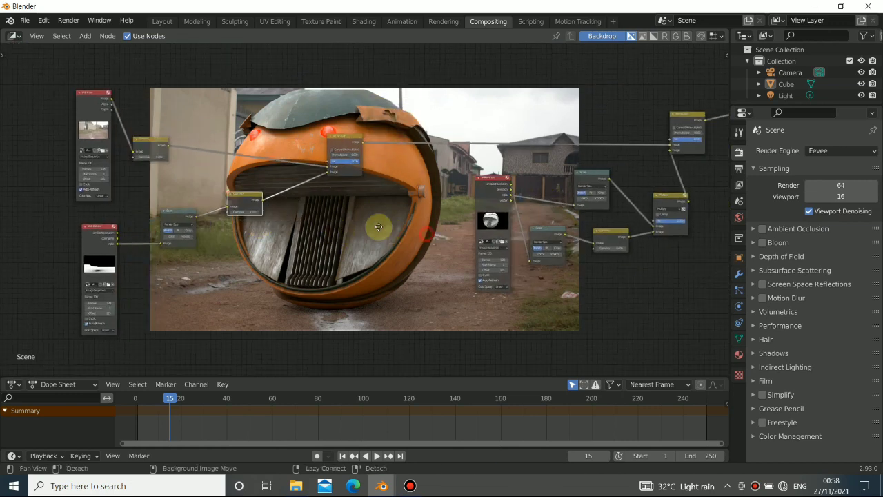
left_click_drag(457, 197, 408, 222)
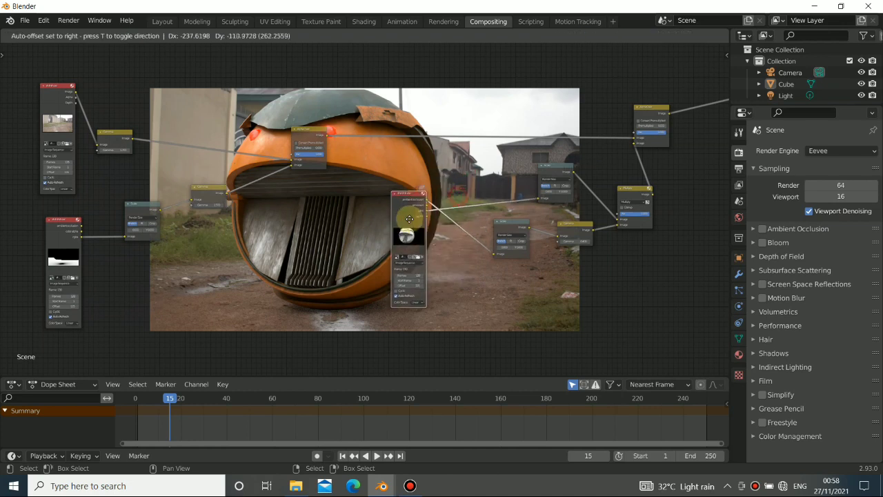
left_click_drag(511, 229, 505, 236)
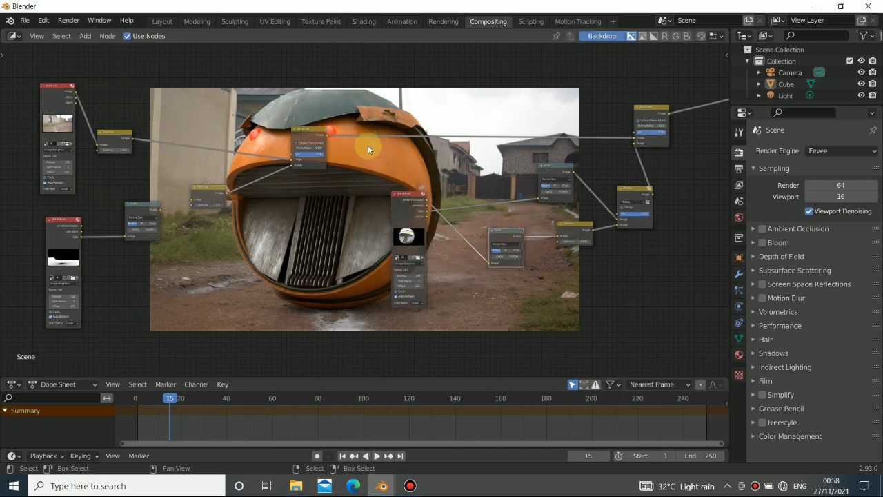
middle_click_drag(406, 186, 238, 191)
left_click_drag(462, 204, 449, 205)
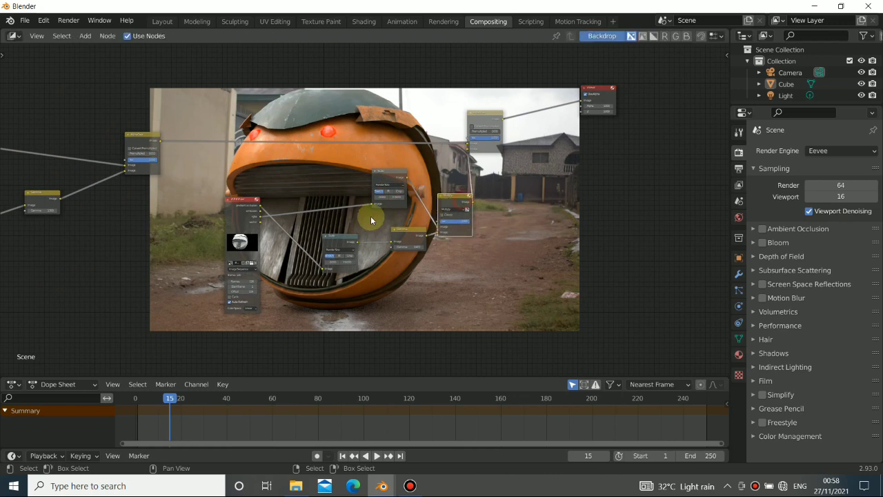
left_click_drag(413, 234, 399, 234)
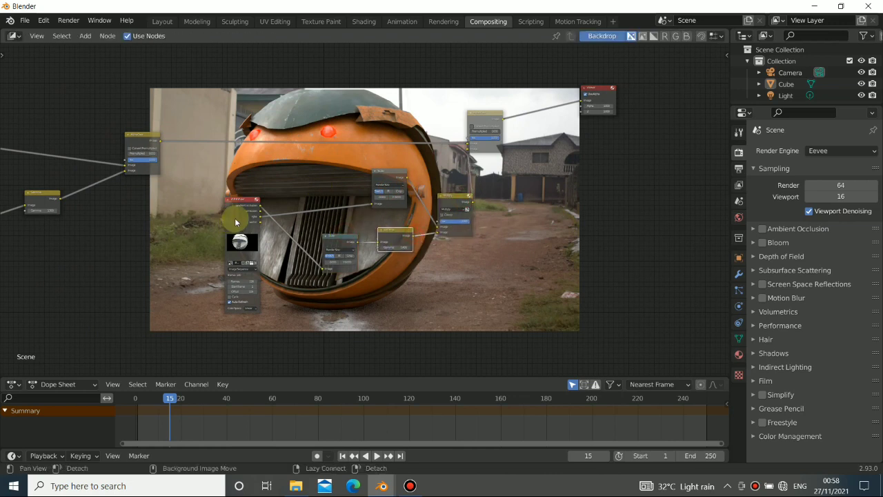
middle_click_drag(236, 218, 229, 221)
left_click_drag(468, 127, 497, 119)
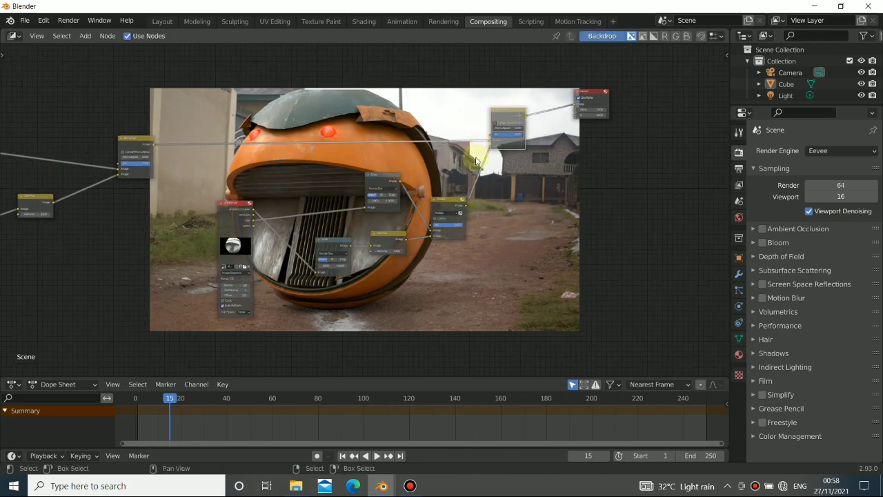
Step: Cycle the Viewer through the Pac-Man image node's passes
middle_click_drag(452, 181, 447, 151)
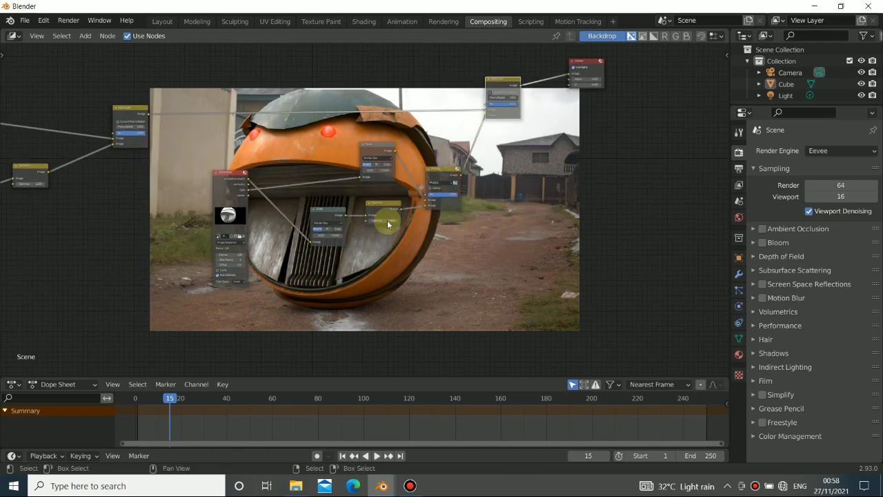
left_click(225, 187, "ctrl+shift")
left_click(226, 189, "ctrl+shift")
left_click(227, 188, "ctrl+shift")
left_click(226, 188, "ctrl+shift")
left_click(225, 187, "ctrl+shift")
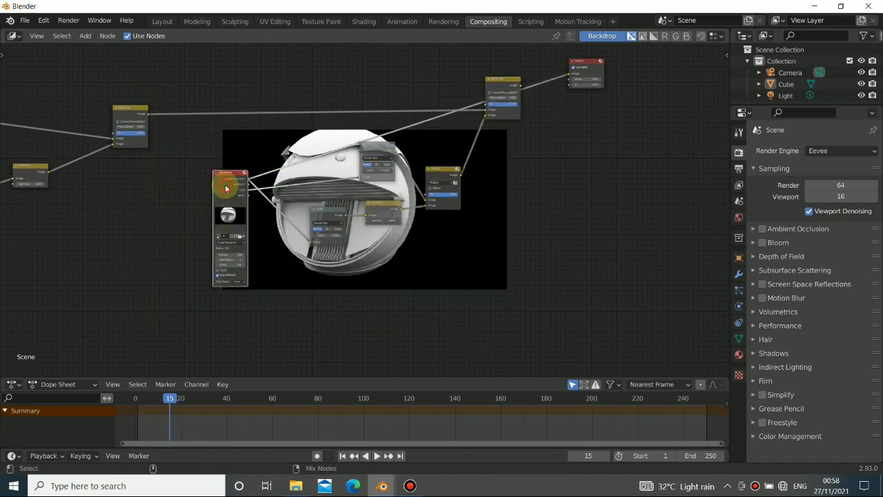
Step: Add an Alpha Over node beside Multiply, feeding the Multiply output into its first image input and the Pac-Man emission pass into its second
key("shift+a")
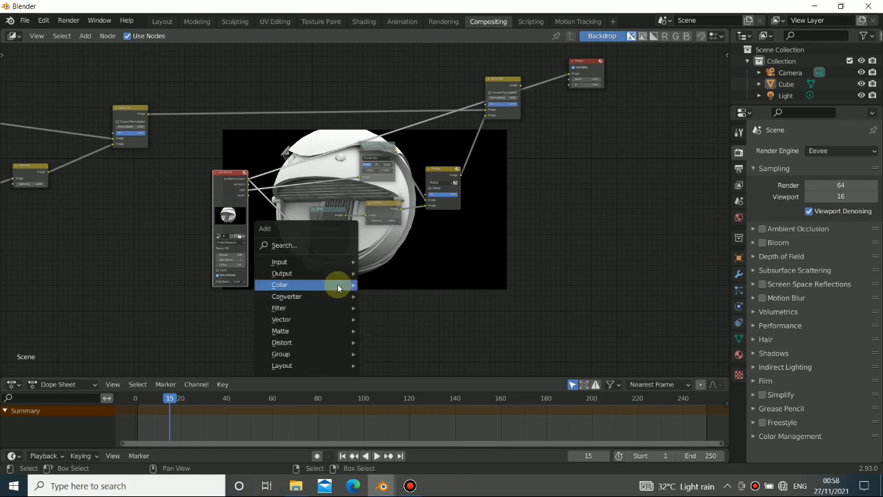
mouse_move(337, 284)
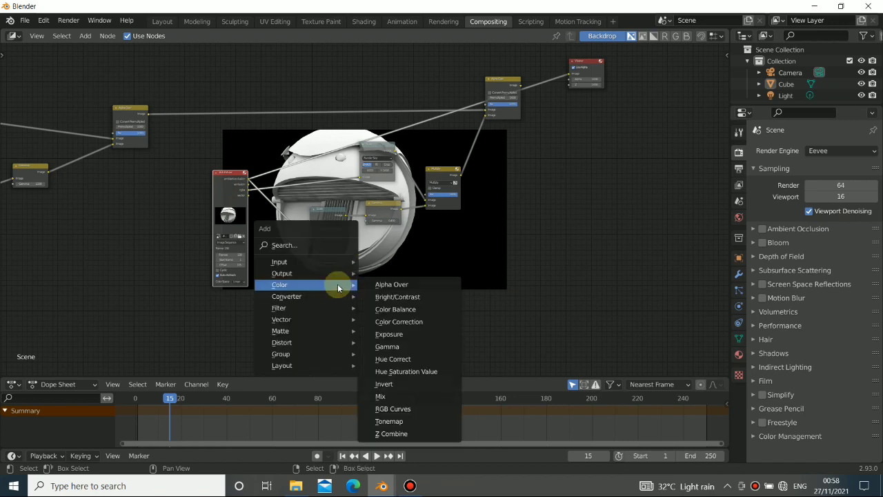
left_click(398, 287)
left_click(426, 244)
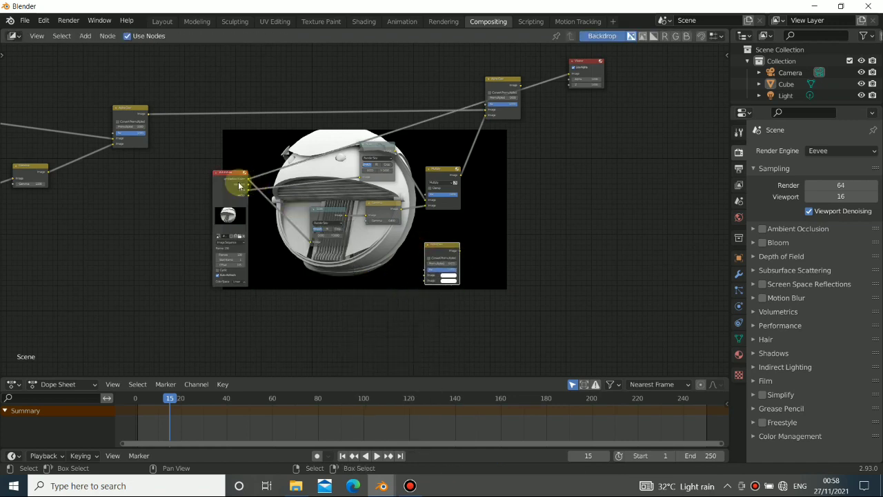
scroll(221, 189, "up", 2)
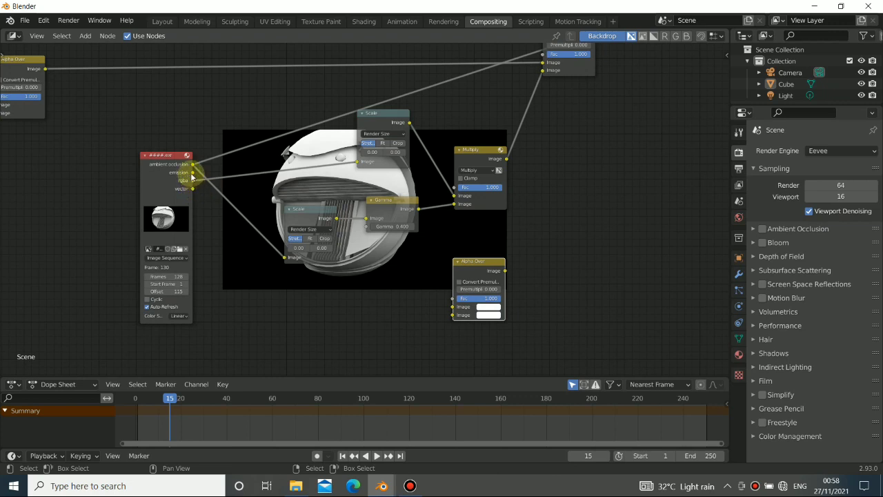
left_click_drag(192, 178, 454, 315)
left_click_drag(469, 266, 588, 208)
left_click_drag(507, 159, 568, 240)
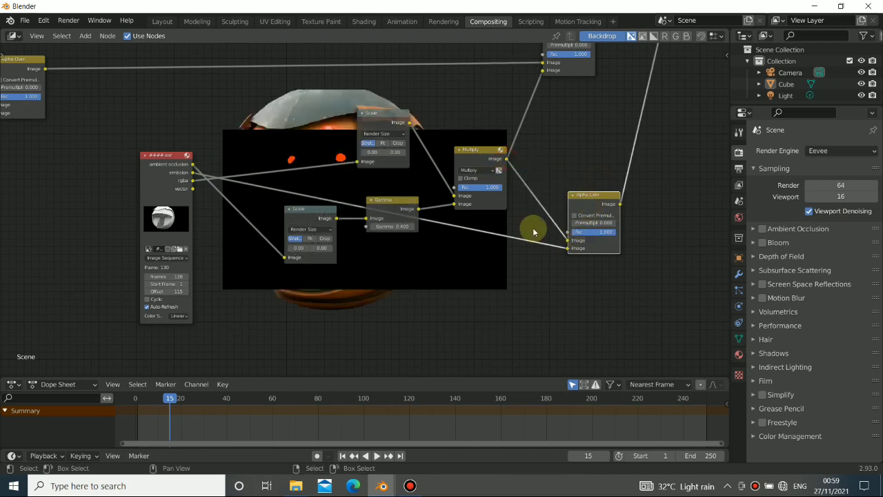
Step: Try Convert Premultiplied on the emission's Alpha Over node, and move that node slightly lower
middle_click_drag(529, 230, 454, 216)
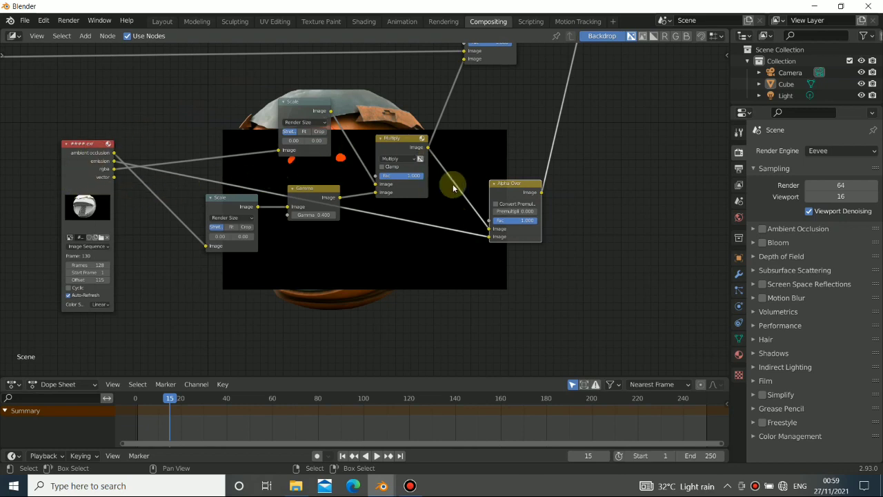
left_click(496, 205)
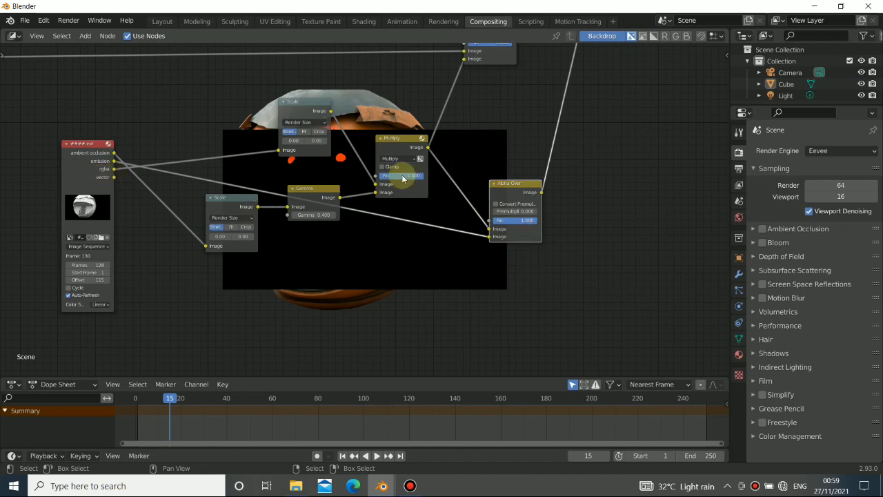
middle_click_drag(84, 188, 100, 196)
scroll(523, 212, "down", 3)
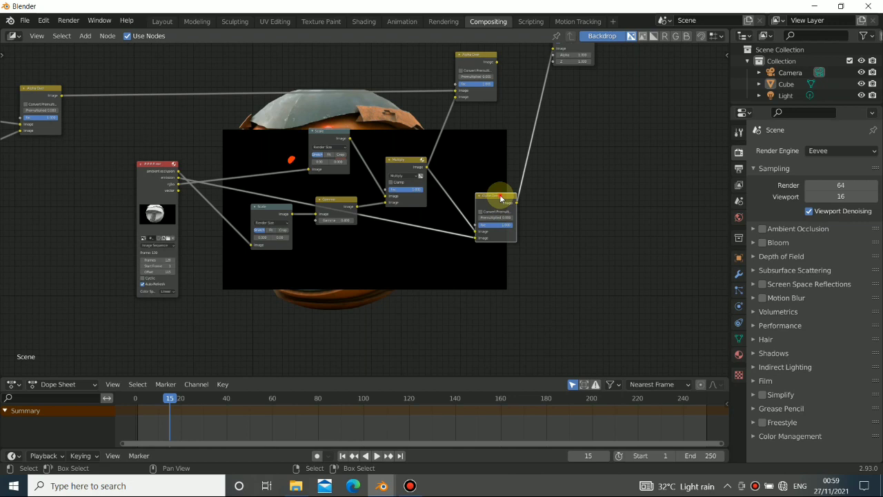
left_click_drag(501, 199, 497, 218)
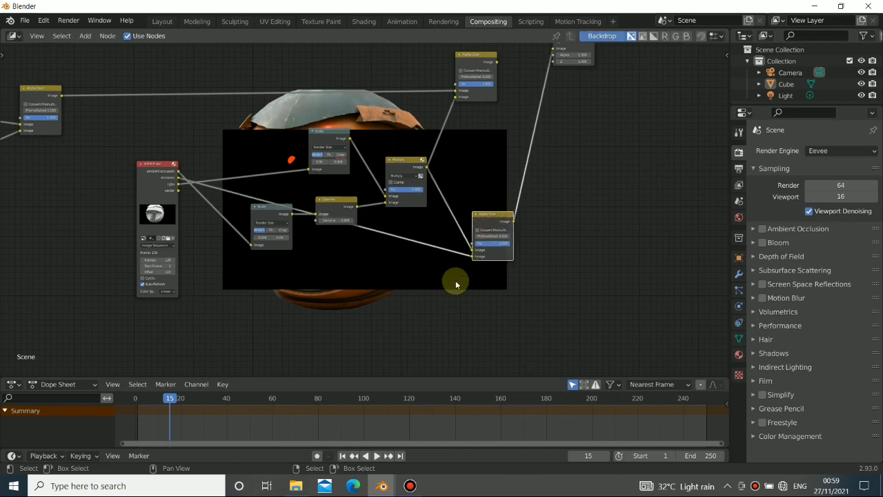
Step: Add a Mix node below the emission's Alpha Over node and move that node's emission and Multiply links onto the Mix node's image inputs
key("shift+a")
mouse_move(449, 294)
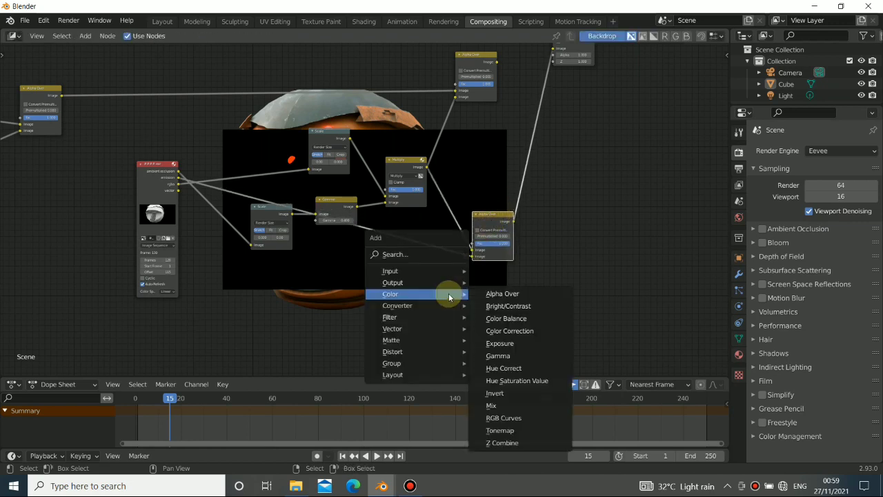
left_click(491, 405)
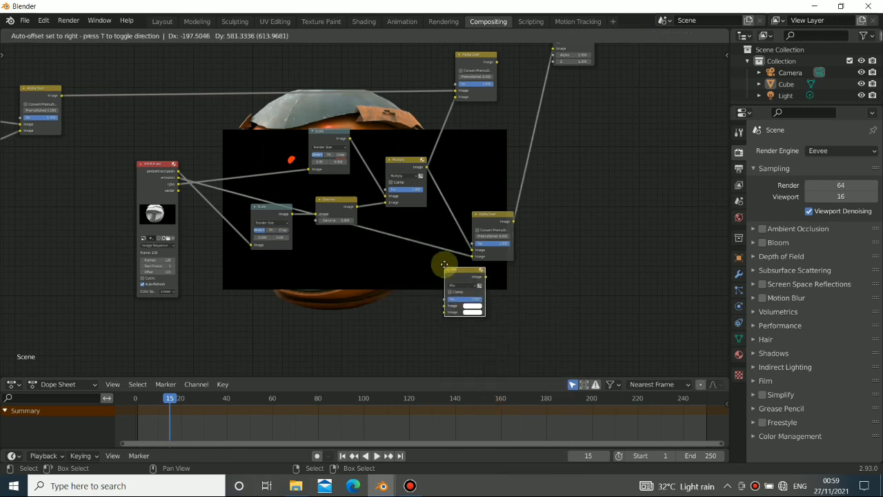
left_click(479, 269)
left_click_drag(472, 257, 489, 314)
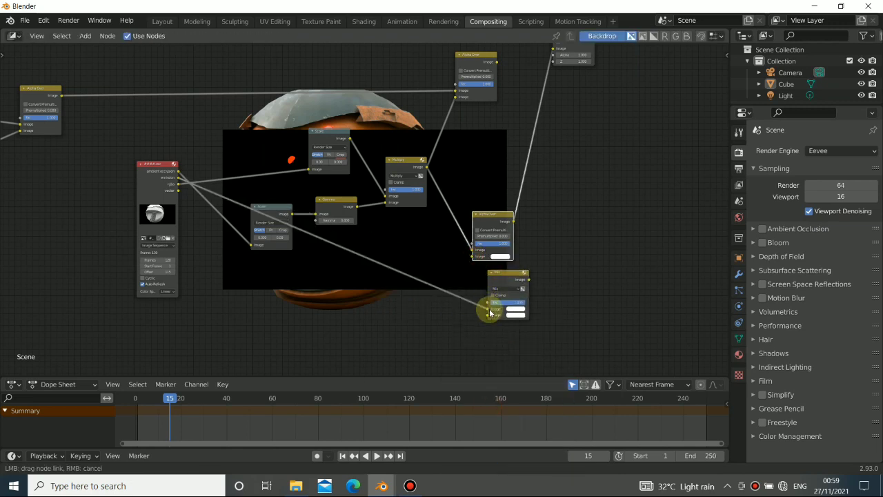
mouse_move(473, 251)
left_mouse_down()
mouse_move(492, 306)
mouse_move(493, 298)
left_mouse_up()
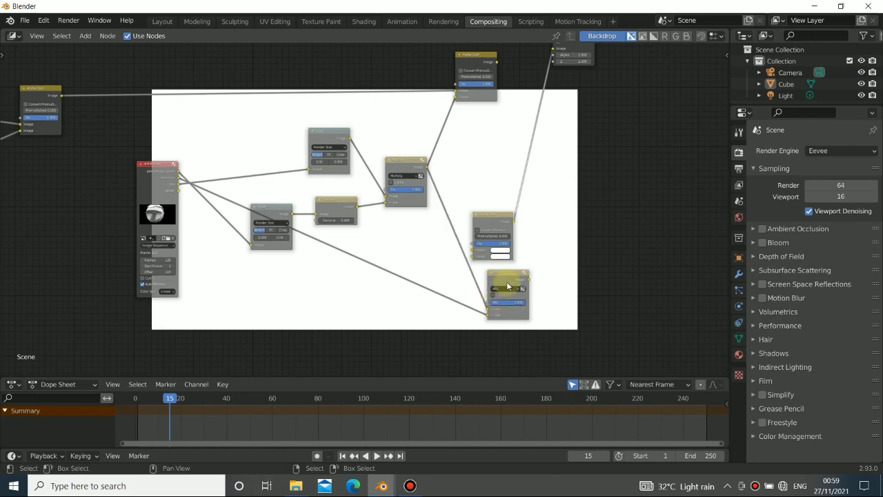
Step: Delete the emission's disconnected Alpha Over node and move the Mix node into its place
left_click(491, 220)
key("x")
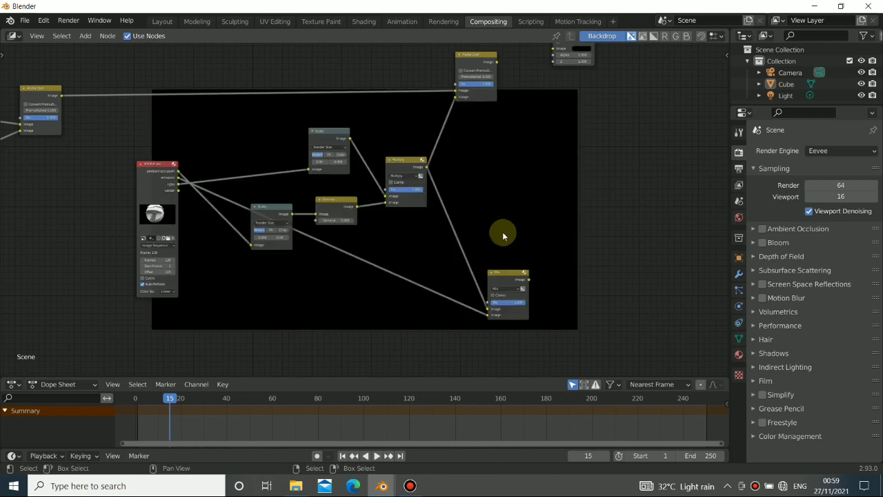
left_click_drag(503, 279, 484, 220)
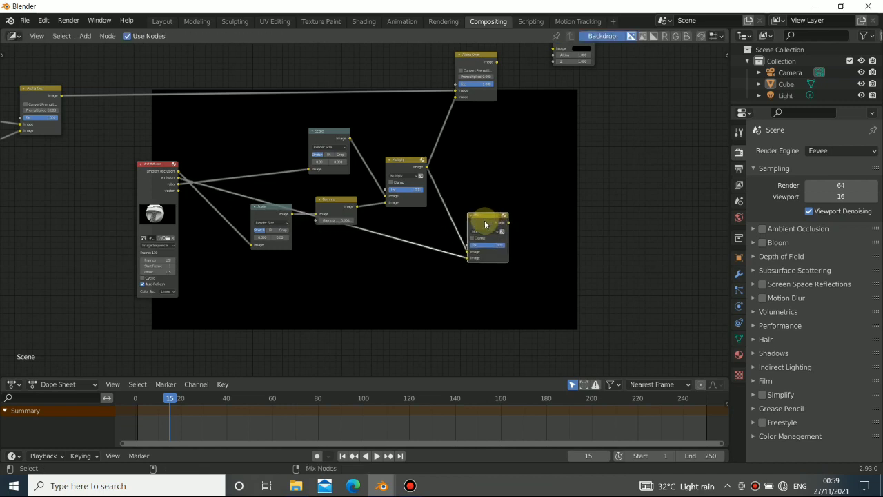
Step: Preview the Mix node through the Viewer and set its blend mode to Add
scroll(437, 222, "up", 1)
scroll(437, 222, "up", 3)
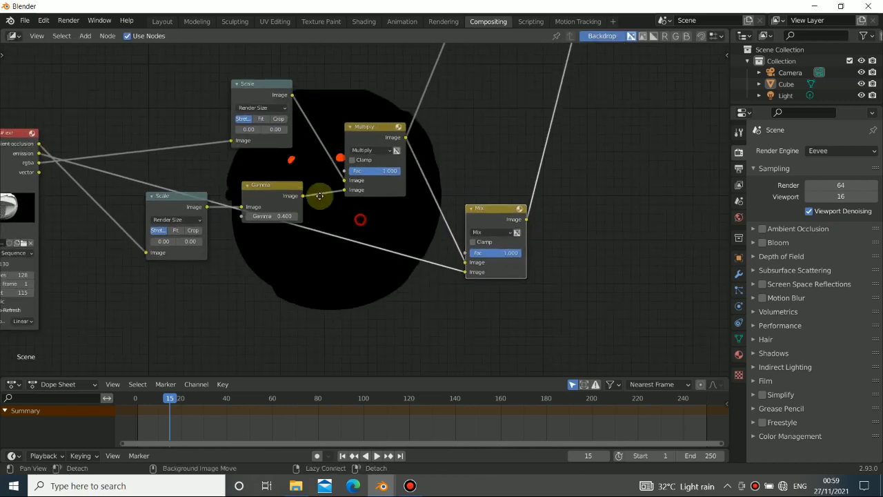
left_click(481, 207)
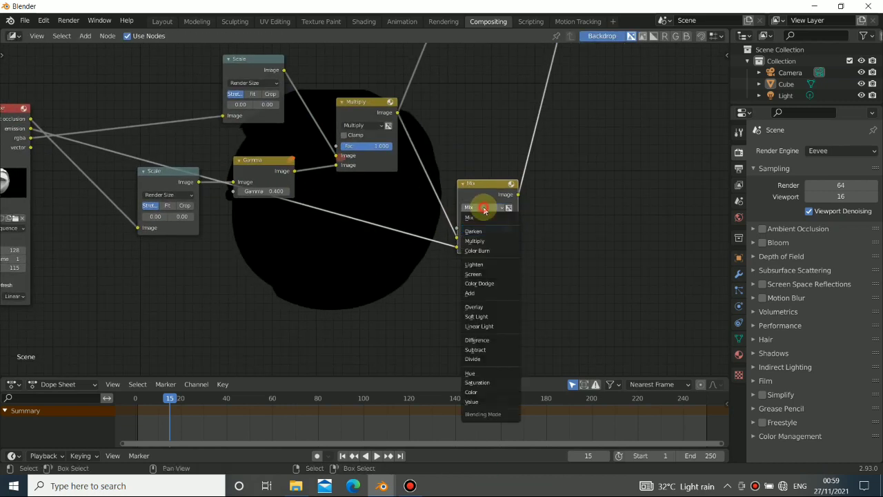
left_click(476, 297)
left_click_drag(394, 256, 598, 230, "alt")
left_click_drag(364, 165, 275, 87, "alt")
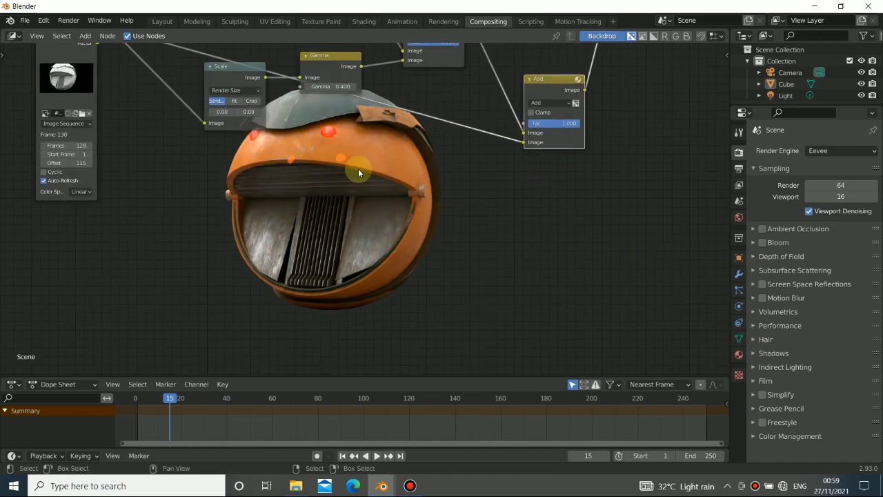
left_click(284, 169)
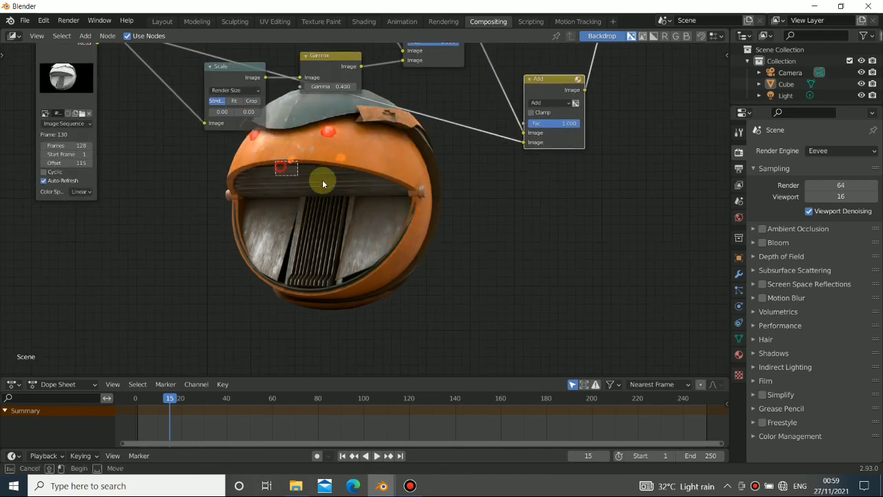
Step: Duplicate the ambient occlusion's Scale node, route the emission pass through the copy into the Add node's second image input, and place it below
middle_click_drag(234, 115, 315, 188)
left_click(307, 149)
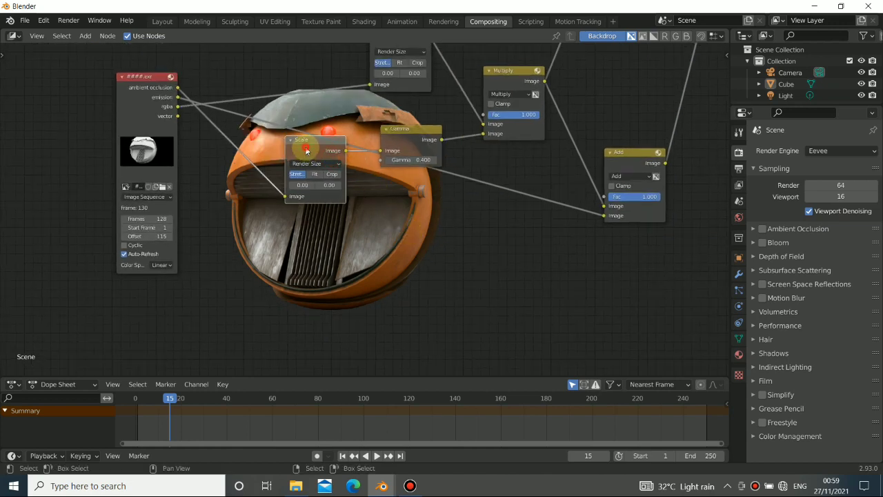
key("shift+d")
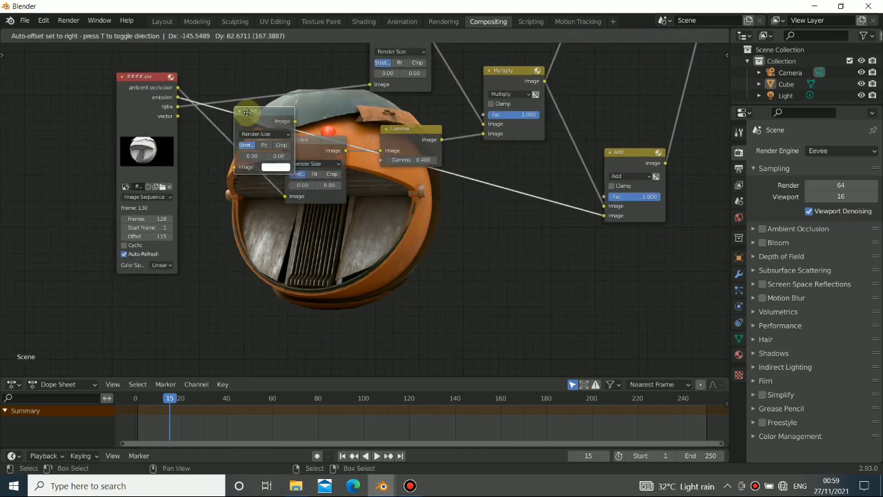
left_click(232, 112)
mouse_move(244, 104)
left_mouse_down()
mouse_move(227, 167)
mouse_move(275, 58)
mouse_move(253, 108)
left_mouse_up()
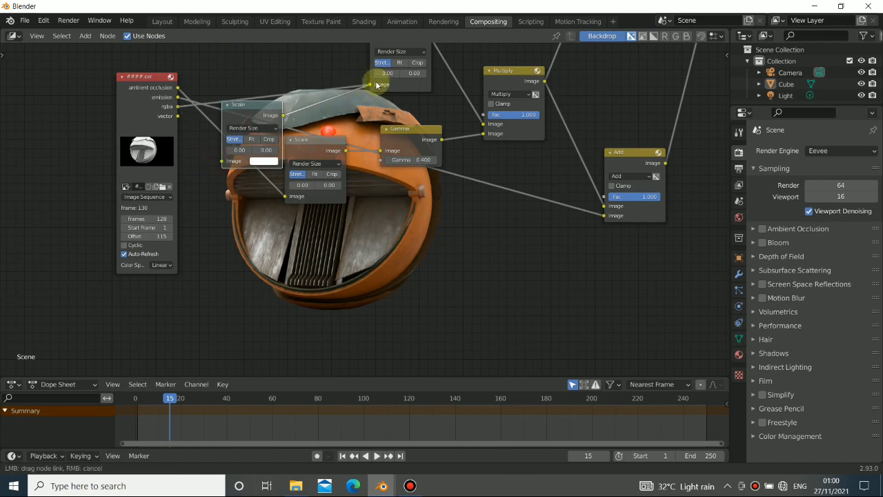
left_click_drag(251, 109, 225, 236)
Step: Reposition the Add node slightly further from the Multiply node
middle_click_drag(527, 191, 396, 223)
left_click_drag(396, 223, 285, 210, "alt")
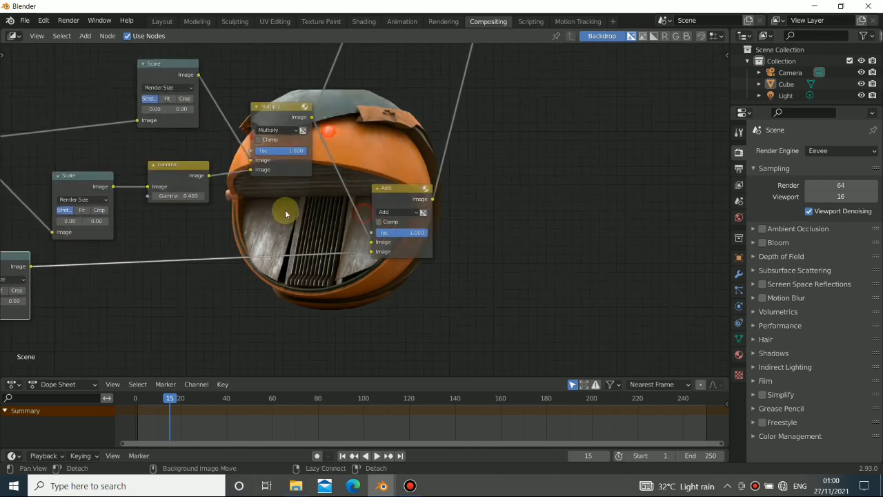
left_click_drag(412, 194, 428, 197)
left_click_drag(287, 236, 428, 166, "alt")
left_click_drag(278, 184, 286, 163, "alt")
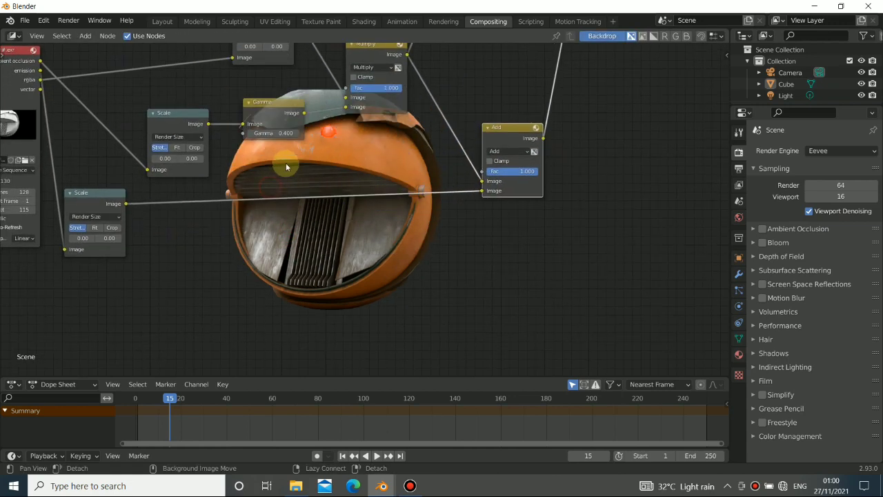
left_click_drag(500, 125, 503, 133)
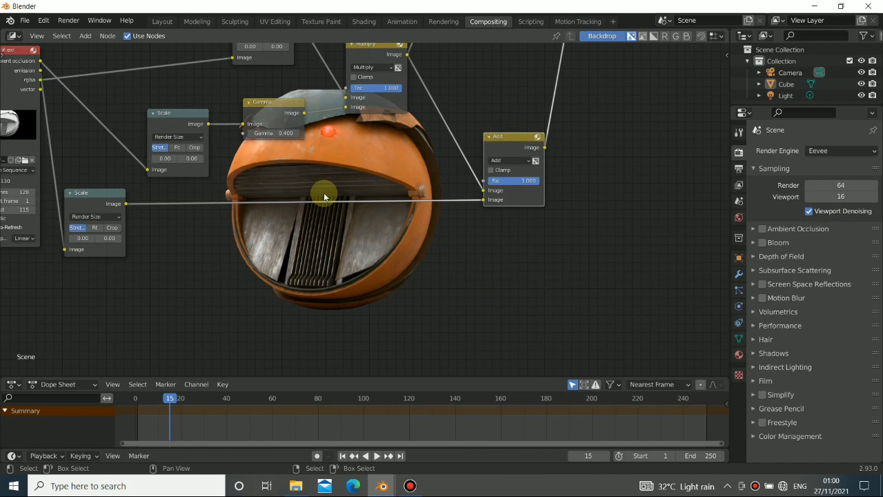
Step: Insert a Glare node on the link between the emission's Scale node and the Add node
key("shift+a")
mouse_move(283, 217)
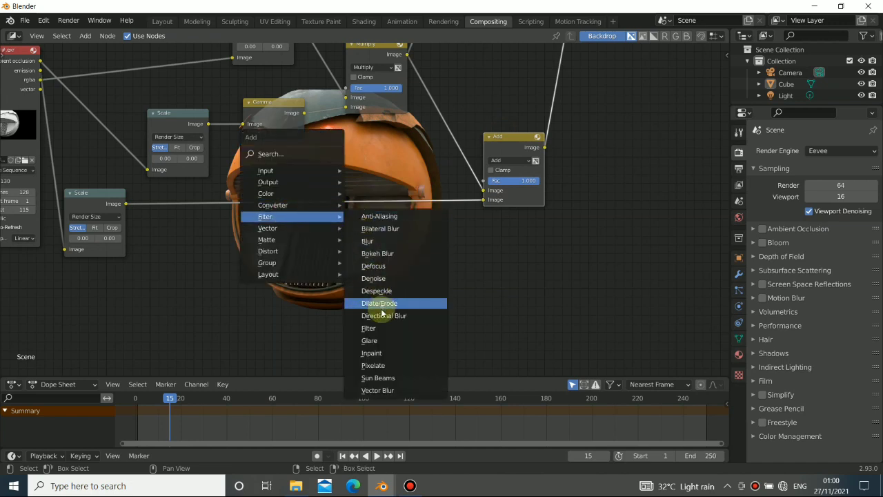
left_click(382, 340)
left_click(306, 194)
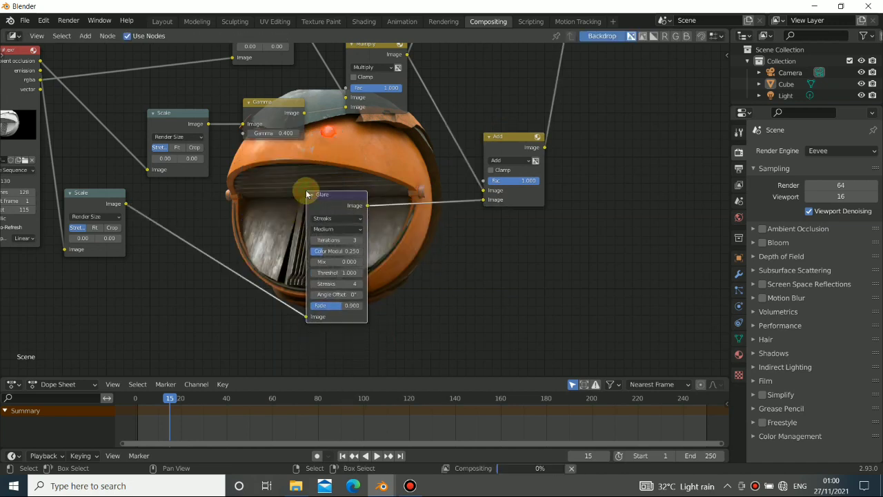
Step: Set the Glare node to Fog Glow with a size of 9 and a mix of 0.800
middle_click_drag(325, 203, 260, 161)
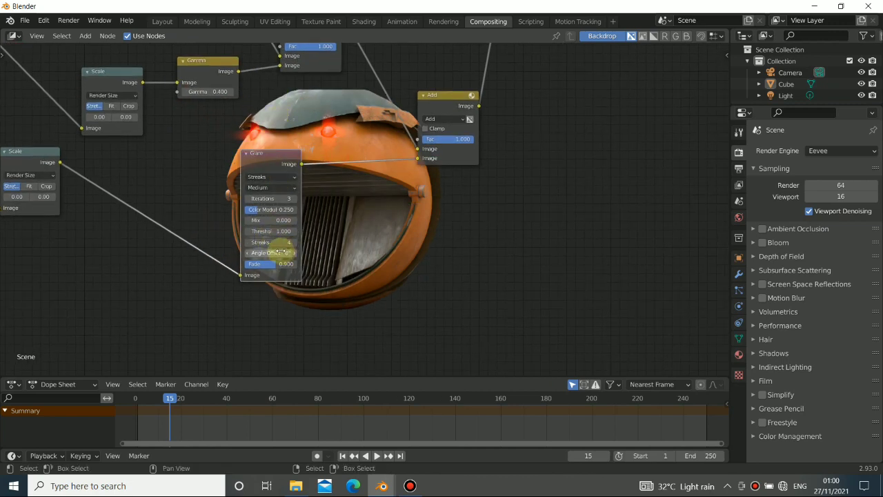
scroll(255, 234, "up", 2)
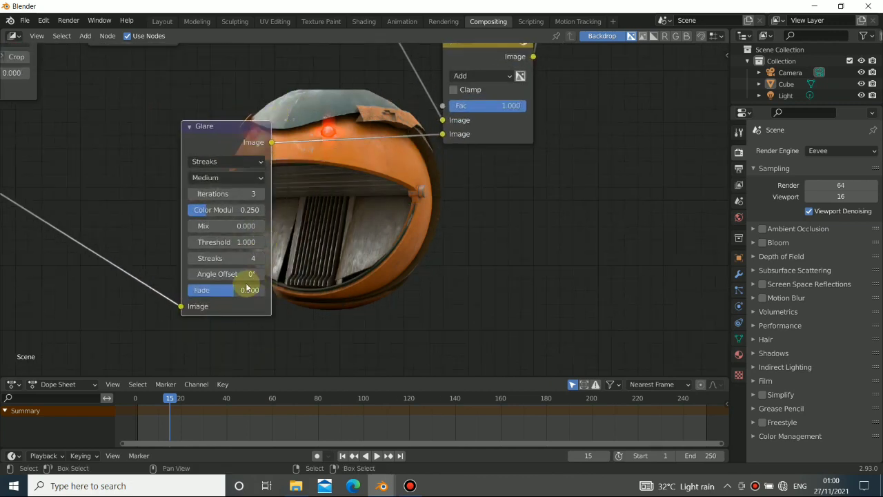
left_click_drag(230, 232, 227, 231)
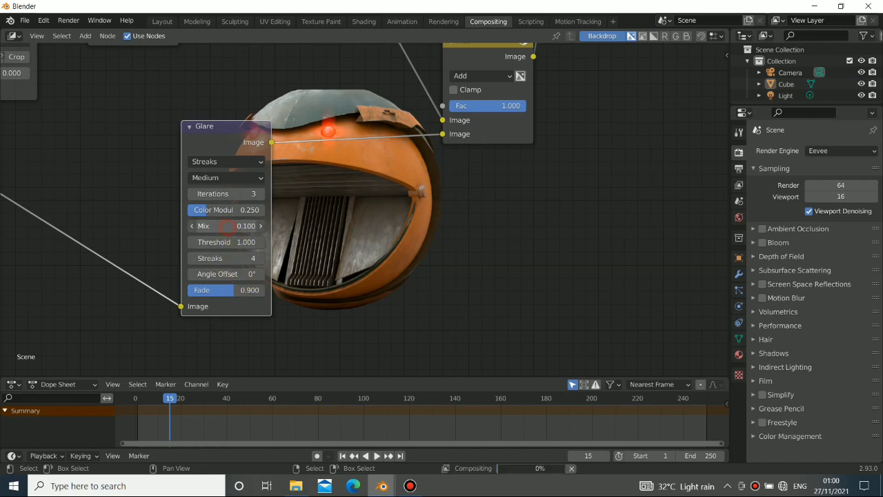
left_click(214, 163)
left_click(207, 204)
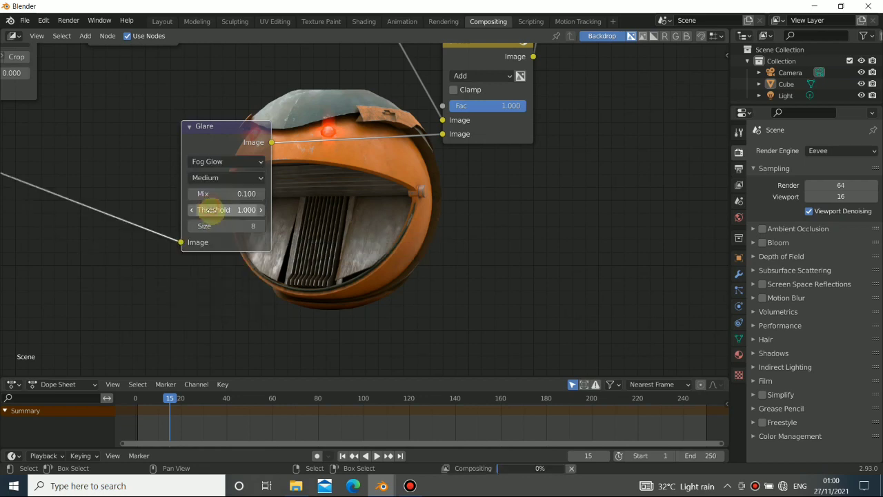
left_click_drag(236, 226, 248, 226)
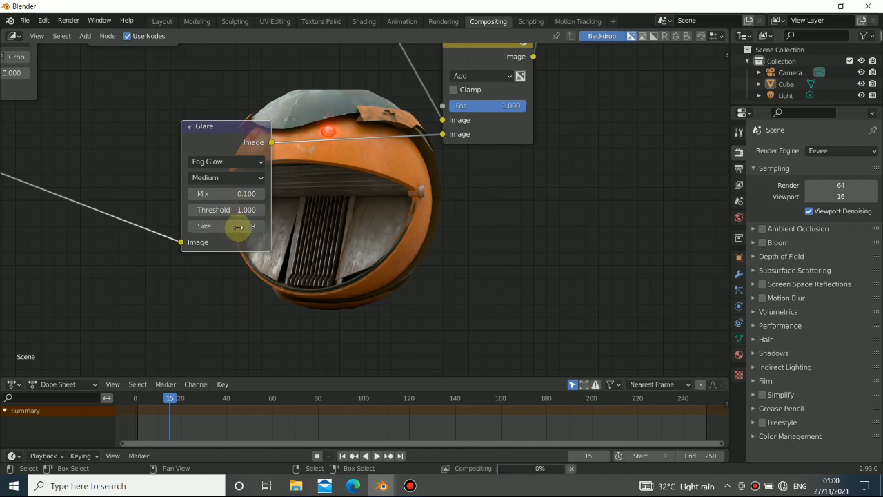
left_click_drag(227, 194, 238, 194)
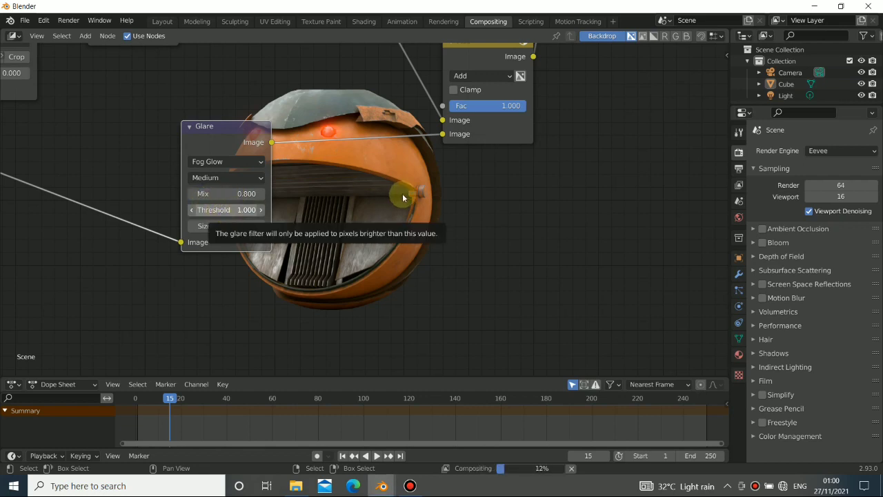
Step: Mute and unmute the Glare node to compare the Pac-Man's eyes with and without glow
middle_click_drag(405, 198, 267, 185)
scroll(190, 176, "down", 2)
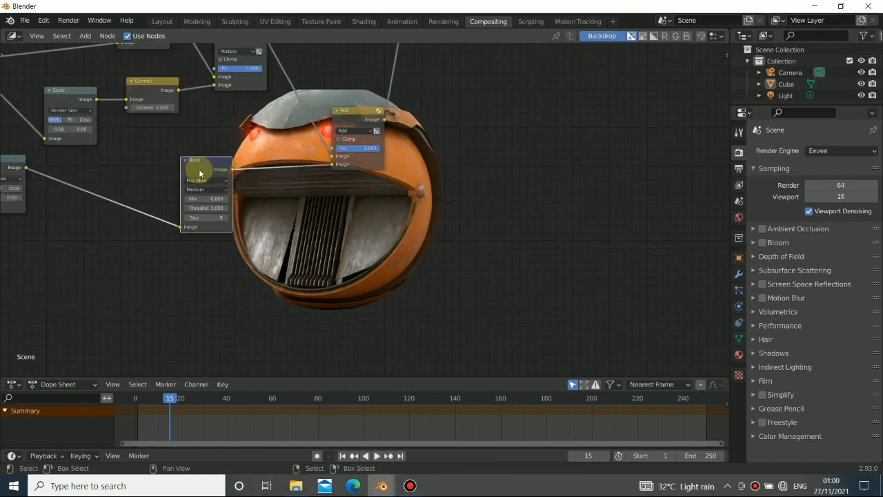
key("m")
middle_click_drag(295, 193, 285, 82)
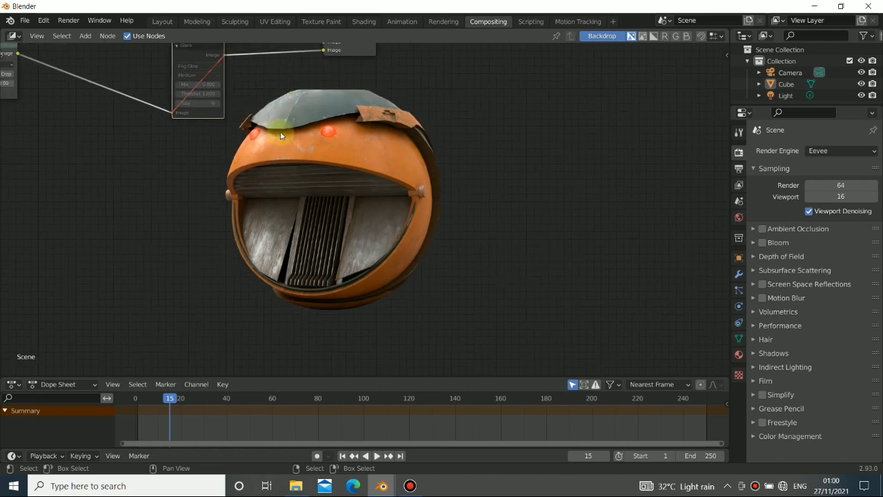
key("m")
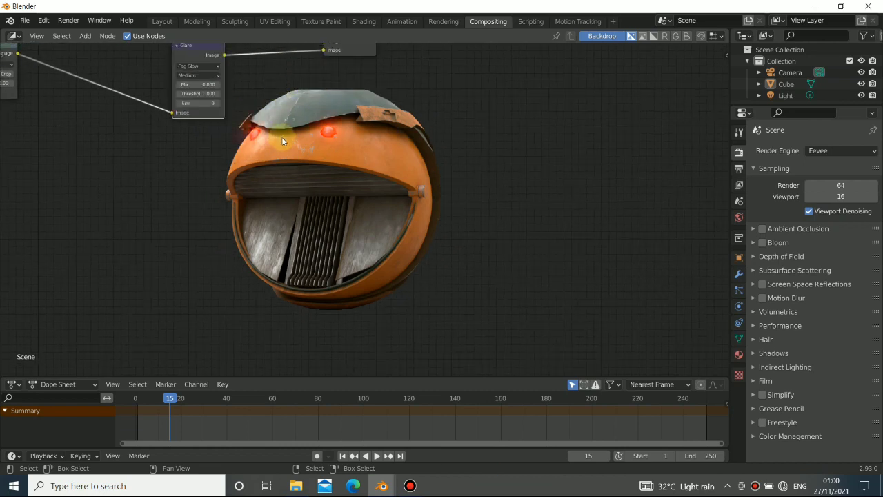
Step: Move the Add node closer to Multiply, connect its output to the final Alpha Over's second image input, and view that Alpha Over's result
left_click_drag(295, 120, 263, 262, "alt")
scroll(267, 197, "down", 2)
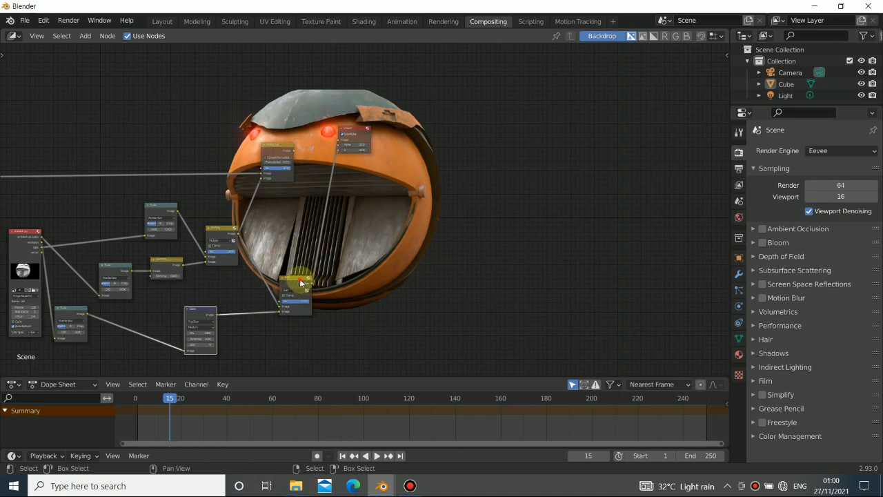
left_click_drag(300, 283, 262, 180)
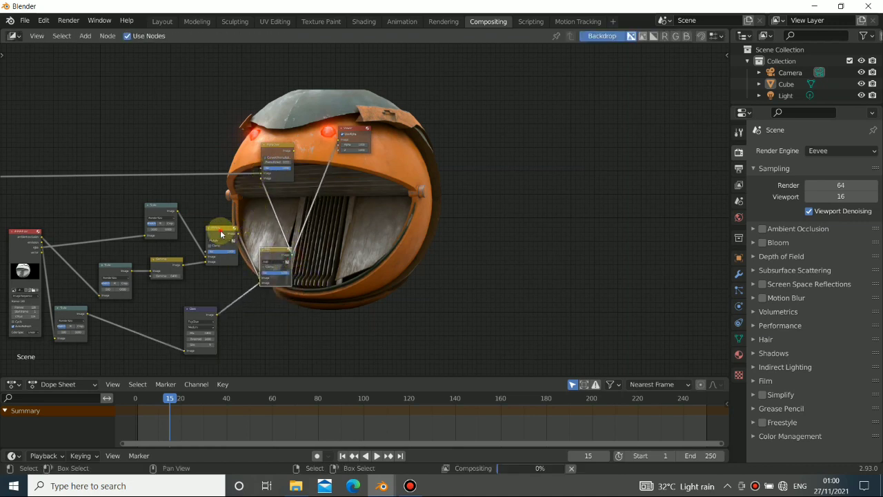
left_click_drag(223, 232, 220, 238)
left_click(281, 151)
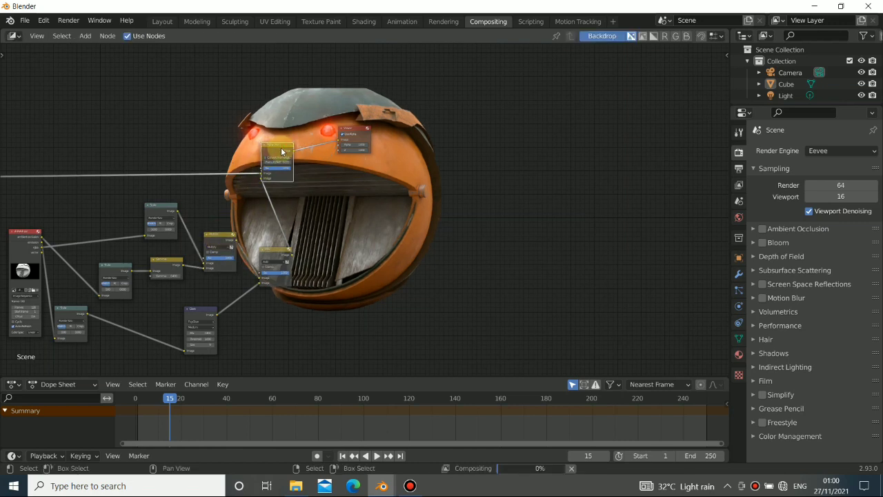
Step: Move the final Alpha Over node clear of the Pac-Man chain and preview the composite at frame 23
left_click_drag(280, 146, 296, 130)
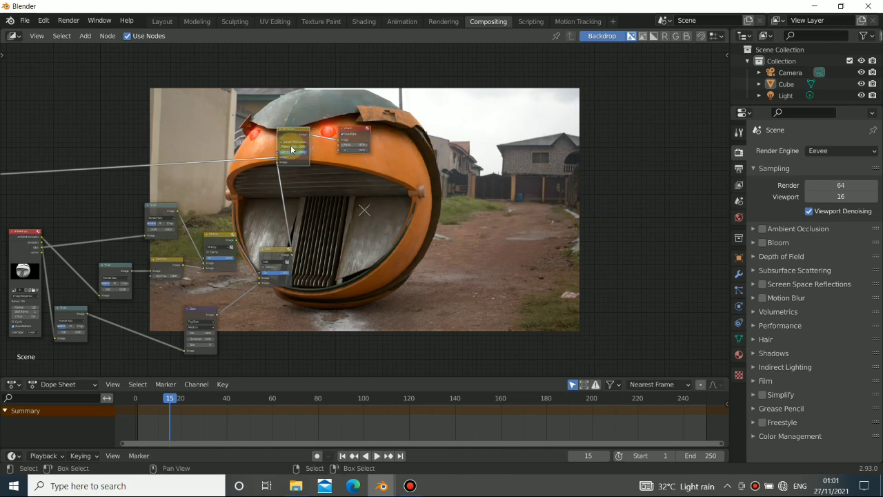
left_click_drag(301, 138, 401, 187)
scroll(292, 151, "down", 3)
scroll(293, 152, "up", 3)
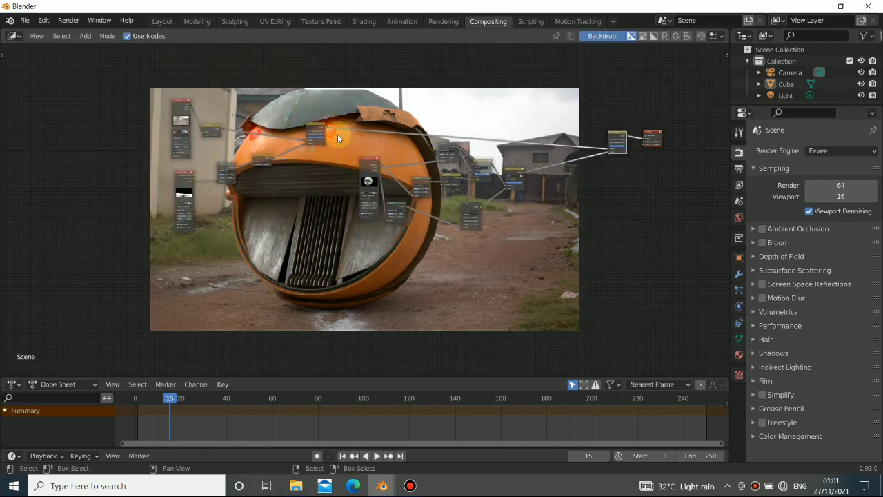
left_click(190, 418)
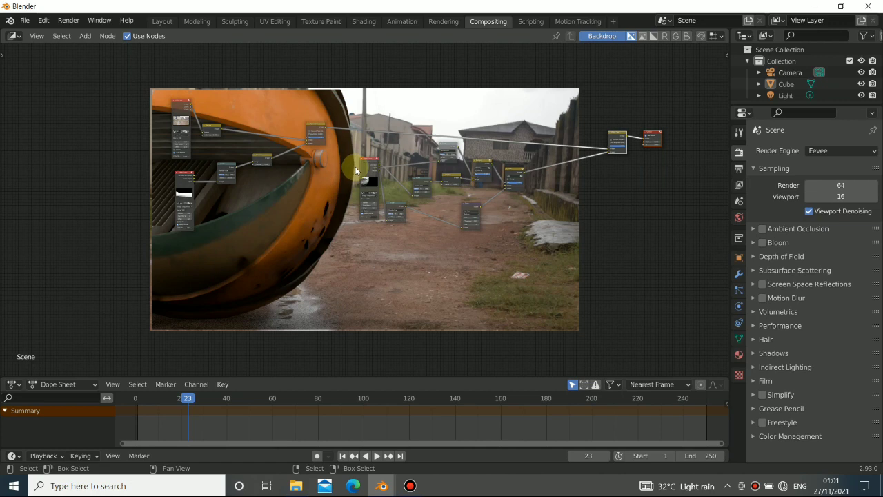
Step: Move the Viewer node further away from the final Alpha Over node to leave room between them
middle_click_drag(420, 264, 353, 263)
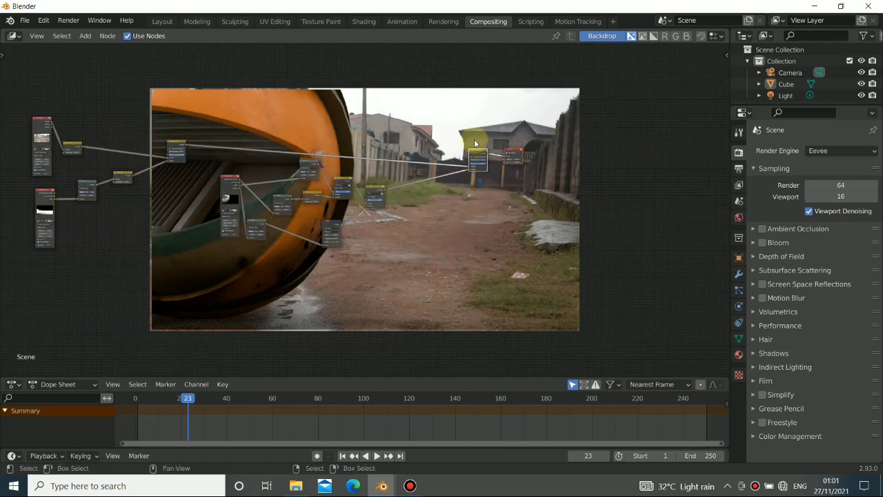
middle_click_drag(475, 142, 380, 183)
left_click_drag(380, 184, 507, 187)
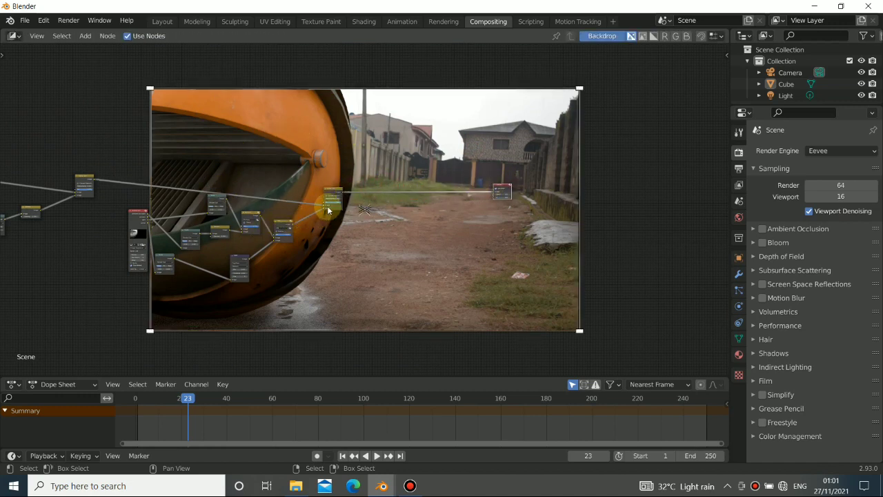
Step: Move the final Alpha Over node slightly closer to the Pac-Man chain's Add node
scroll(388, 200, "up", 2)
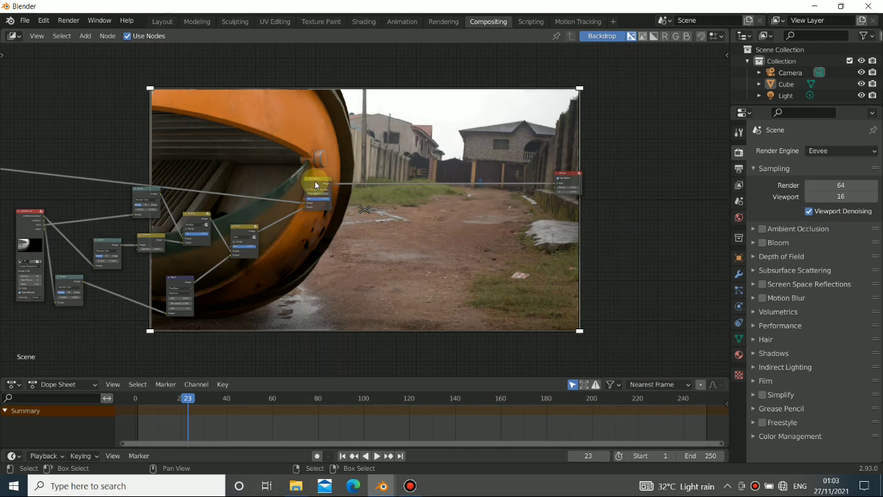
left_click_drag(316, 185, 300, 190)
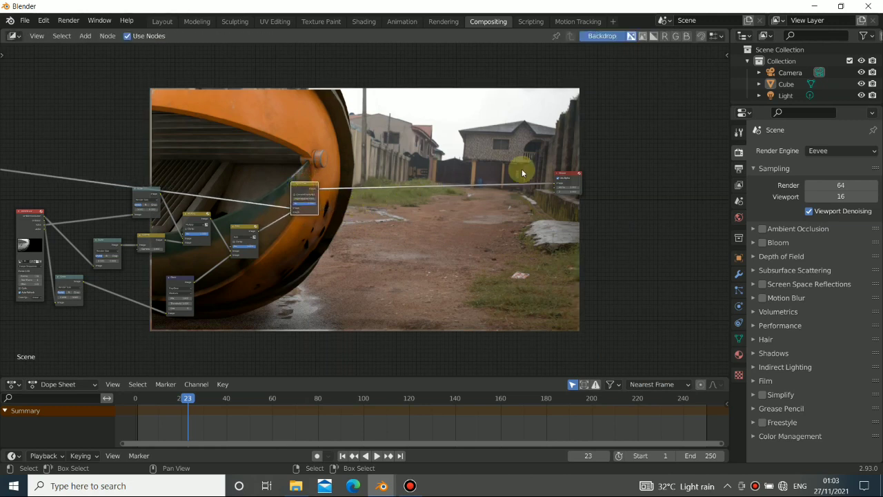
left_click_drag(196, 207, 244, 167, "alt")
left_click_drag(419, 225, 335, 245, "alt")
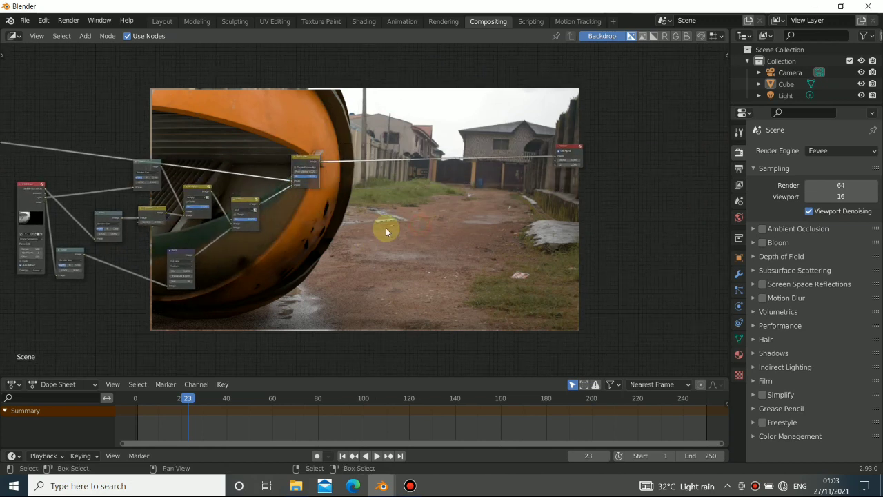
Step: Import all EXR frames from D:\pacman\shot 18\pole as an image sequence node and place it near the final Alpha Over
key("shift+a")
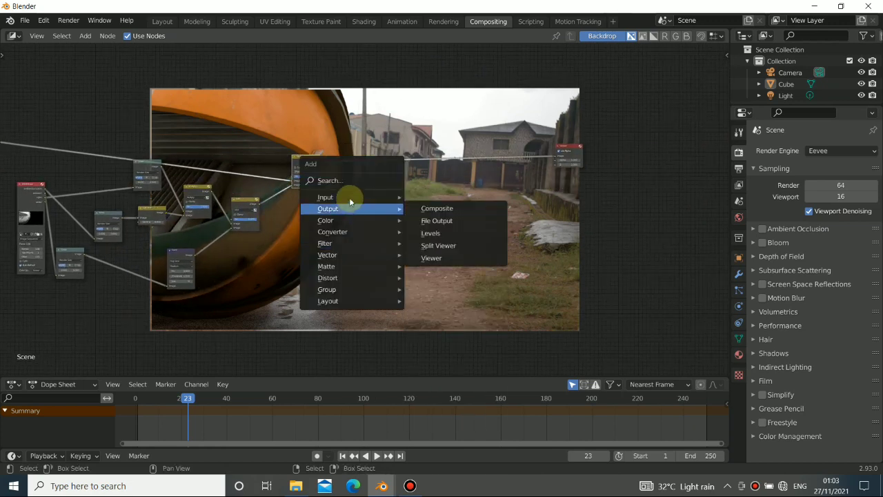
mouse_move(387, 196)
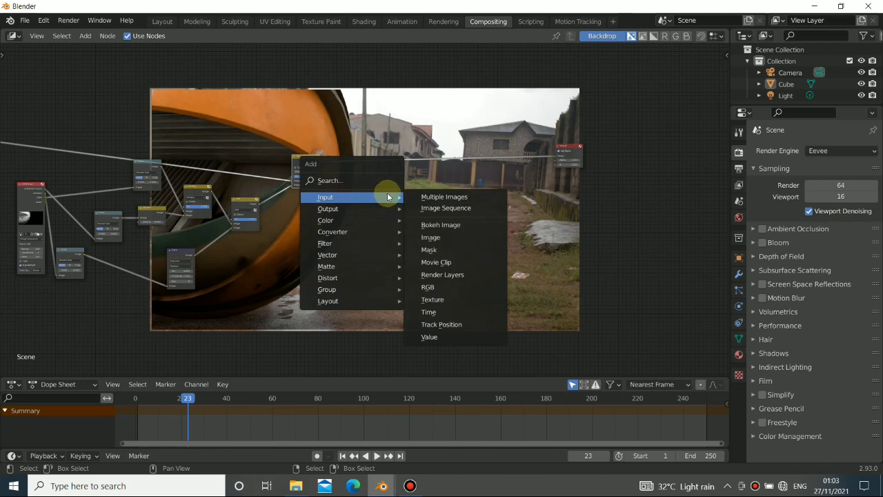
left_click(441, 209)
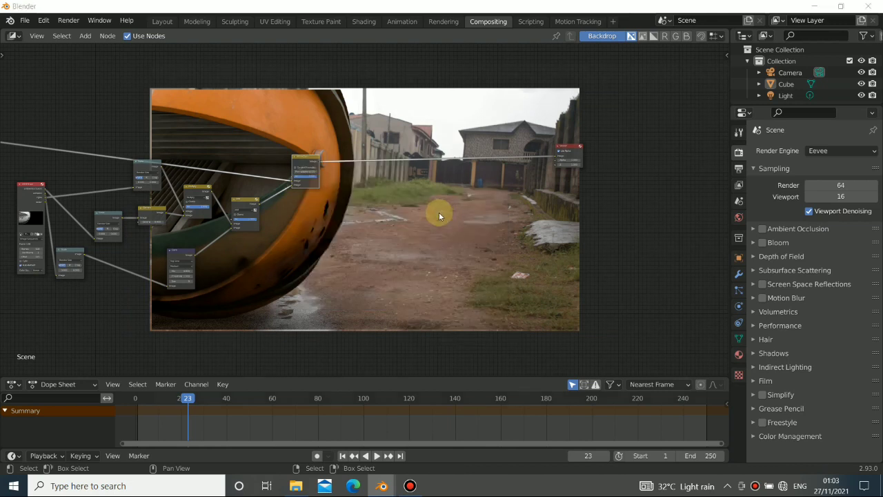
left_click(295, 486)
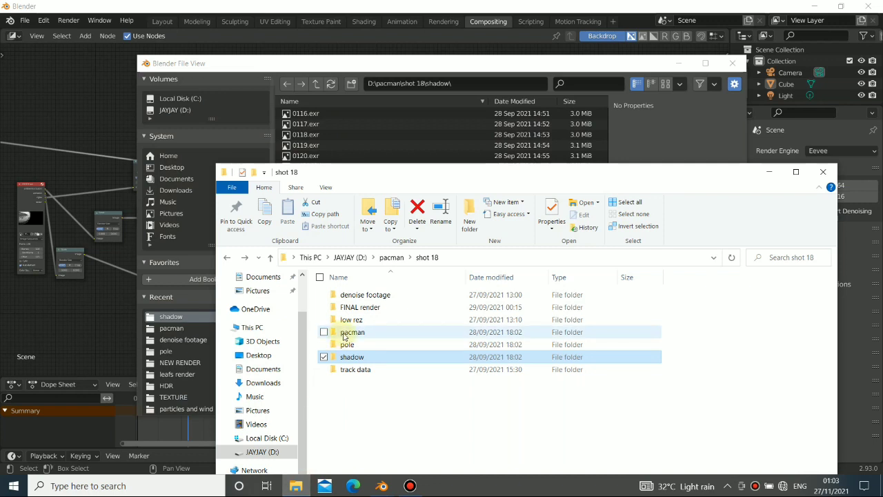
left_click_drag(348, 345, 421, 137)
key("a")
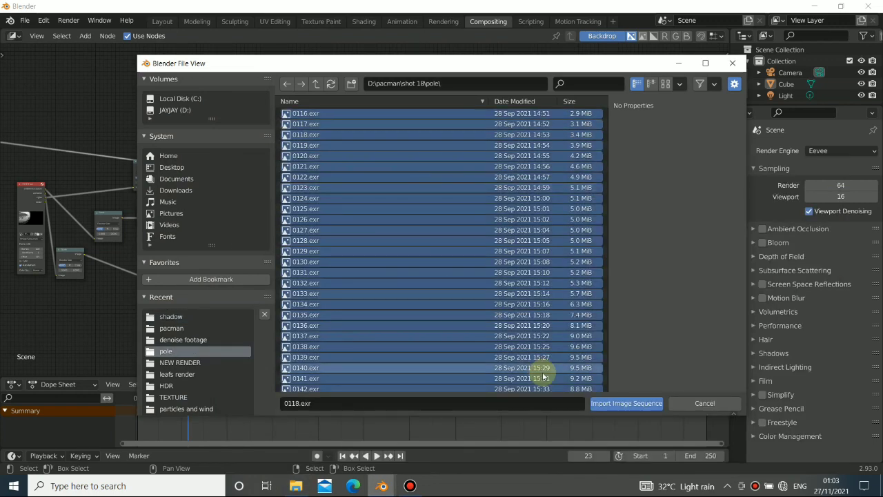
left_click(614, 405)
left_click(353, 198)
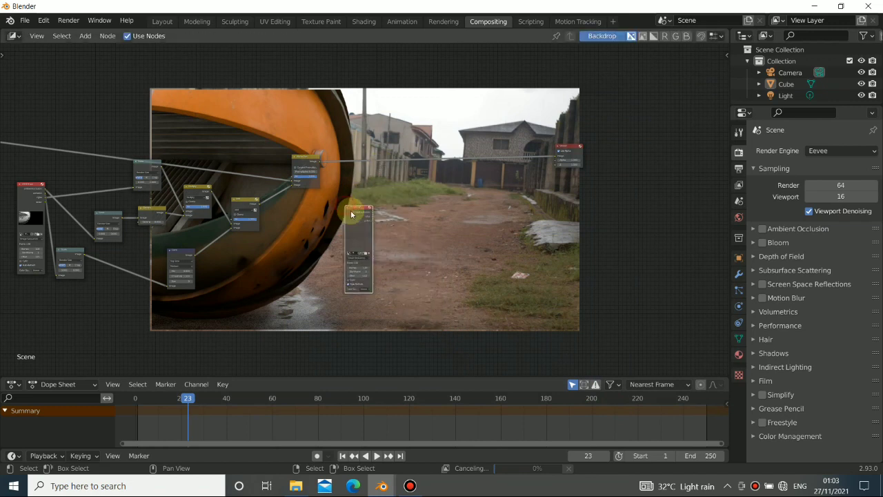
Step: View the pole sequence's ambient occlusion, rgba and vector passes one after another in the backdrop
scroll(345, 207, "up", 3)
left_click(331, 203, "ctrl+shift")
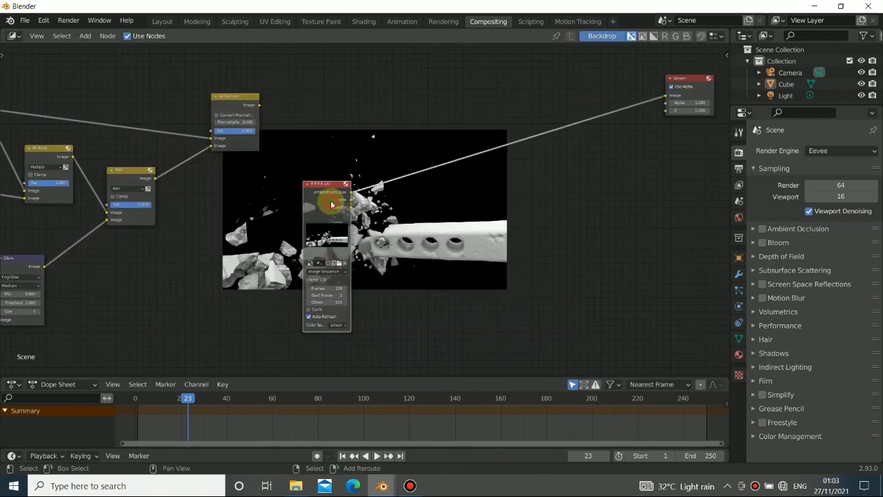
middle_click_drag(423, 245, 324, 231)
middle_click_drag(217, 207, 260, 220)
left_click(259, 220, "ctrl+shift")
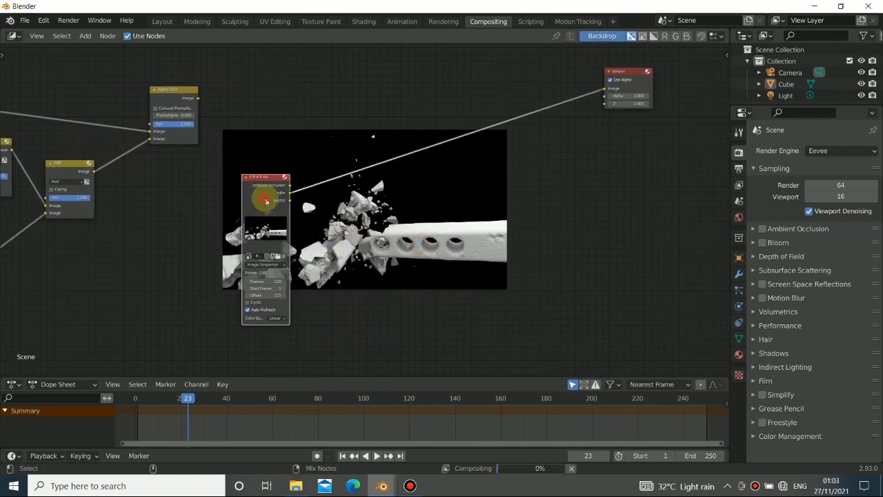
scroll(345, 217, "up", 1, "ctrl")
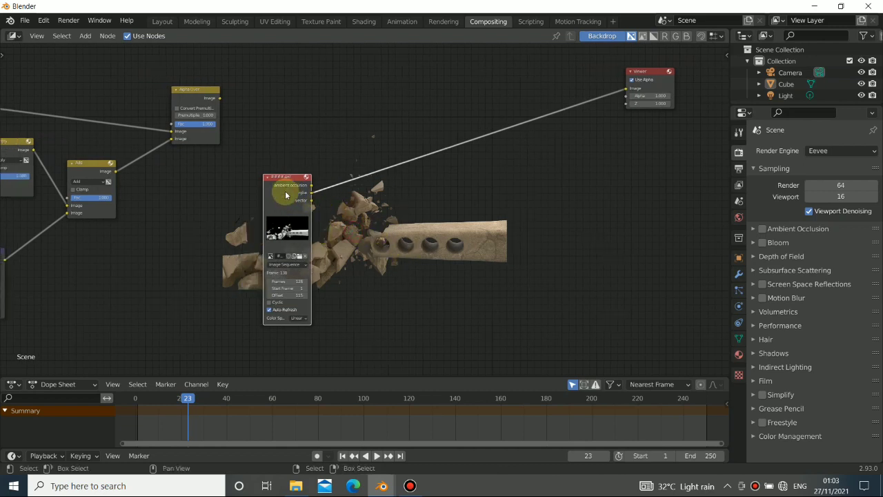
left_click(286, 195, "ctrl+shift")
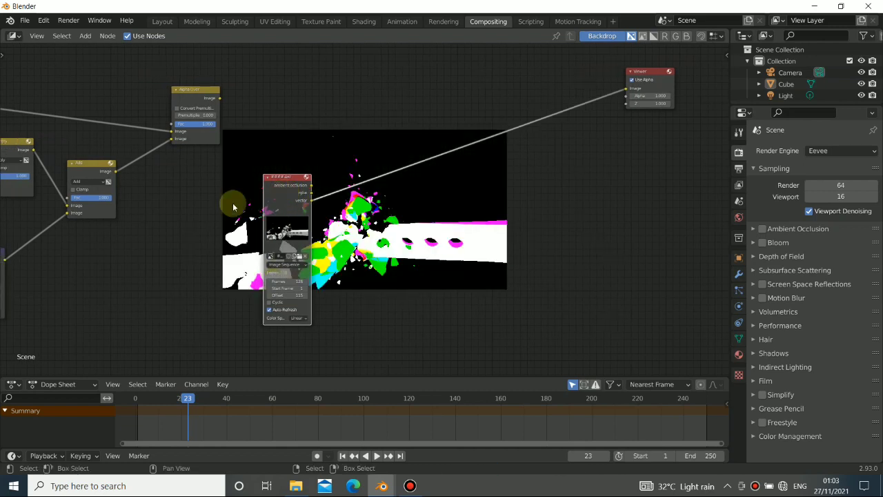
Step: Move the pole sequence node below the Pac-Man Alpha Over and shift that Alpha Over up, clear of it
scroll(209, 215, "down", 8)
left_click_drag(210, 221, 324, 243, "alt")
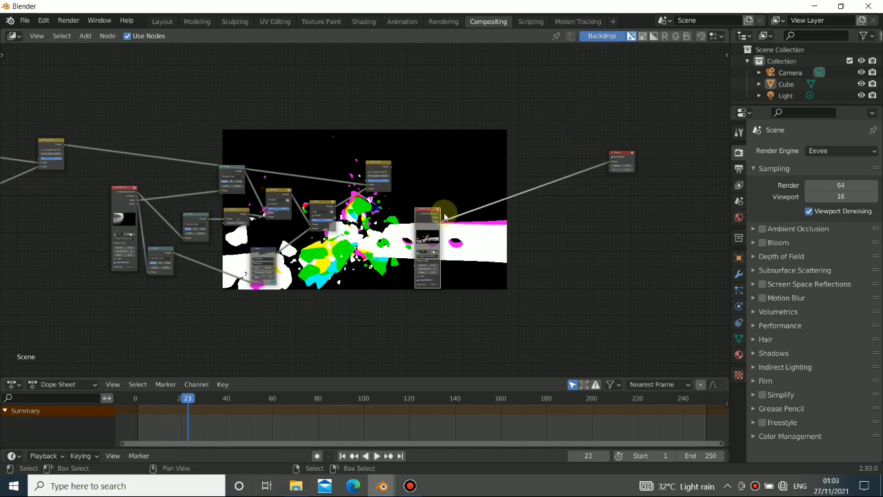
left_click_drag(429, 217, 400, 221)
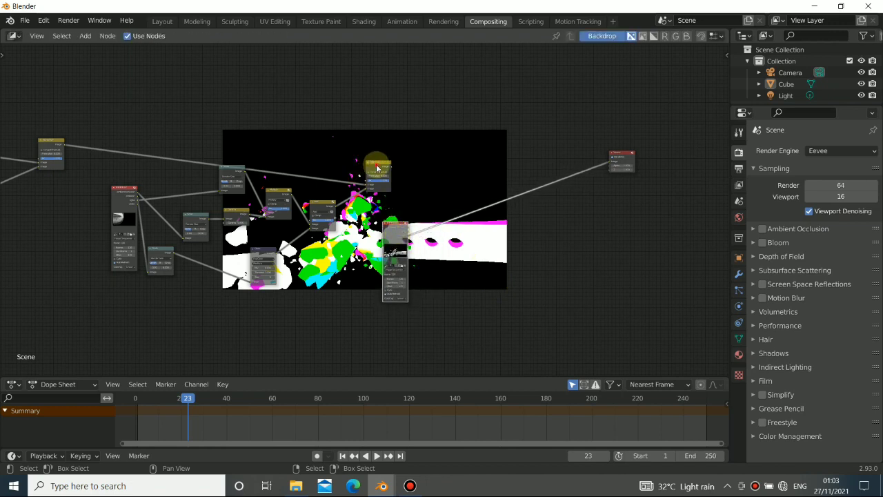
left_click_drag(377, 167, 384, 156)
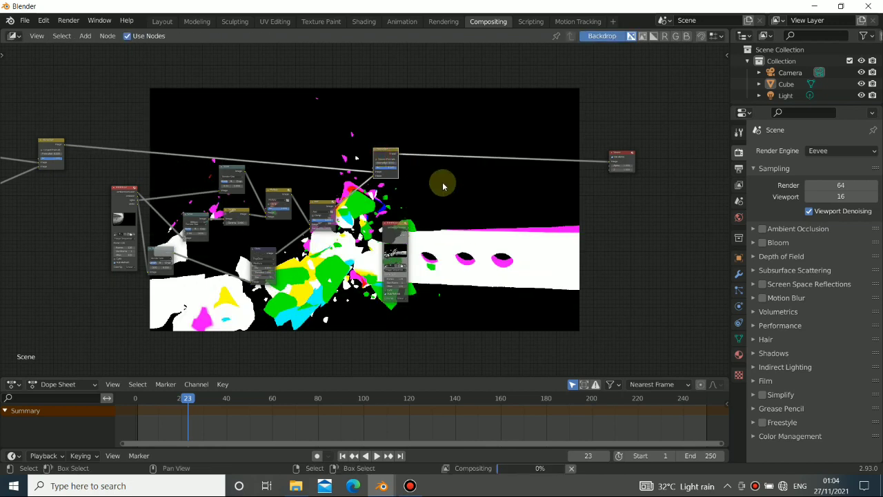
Step: Add another Alpha Over node beside the pole sequence node
scroll(442, 182, "up", 2)
middle_click_drag(457, 223, 394, 231)
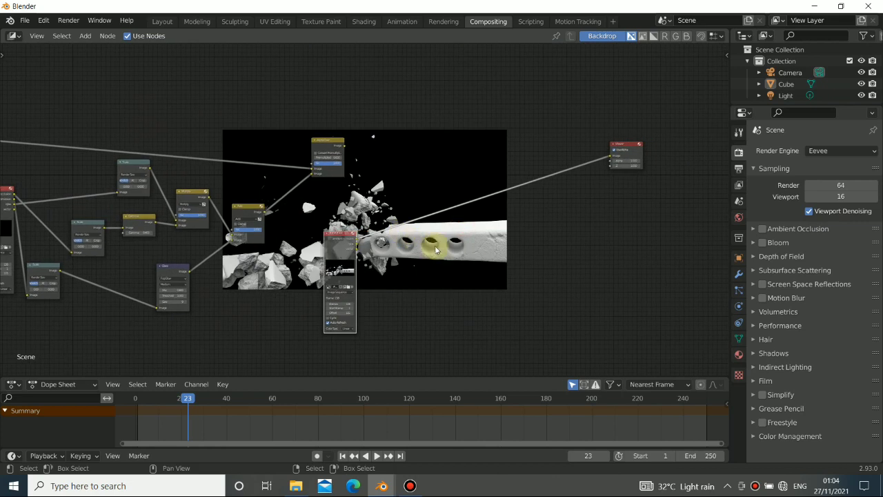
key("shift+a")
mouse_move(395, 271)
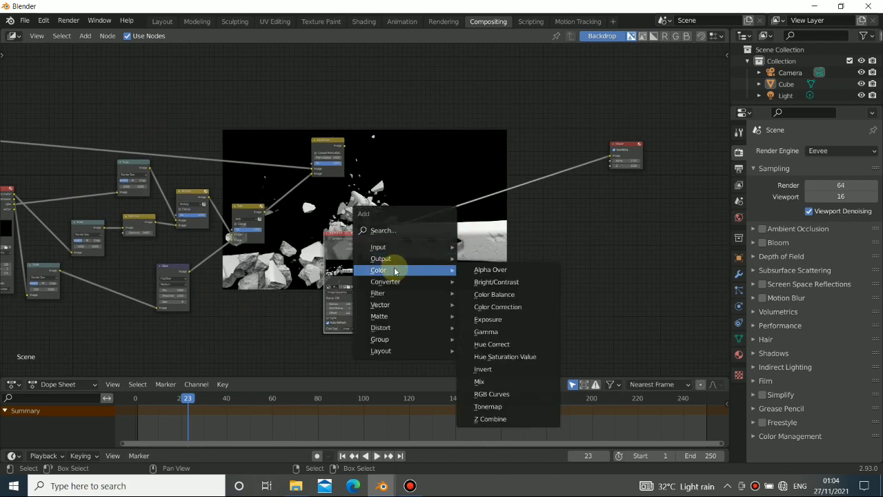
left_click(483, 270)
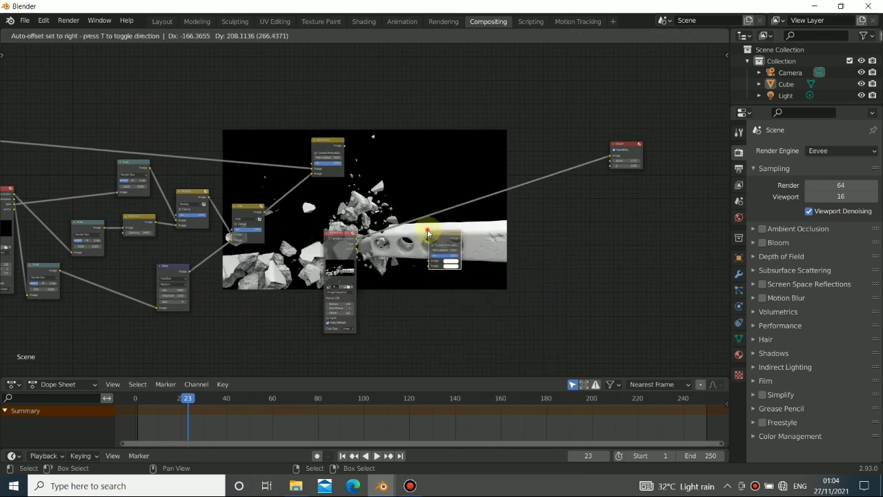
left_click(376, 251)
Step: Connect the pole sequence's rgba output to the new Alpha Over's second image input and move that node further away
scroll(373, 254, "up", 2)
left_click_drag(353, 269, 465, 299)
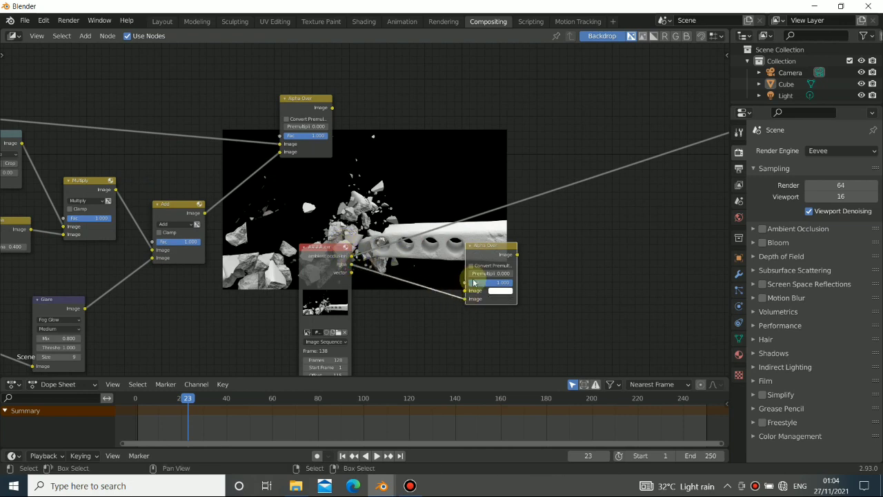
left_click_drag(489, 253, 543, 240)
middle_click_drag(554, 241, 481, 241)
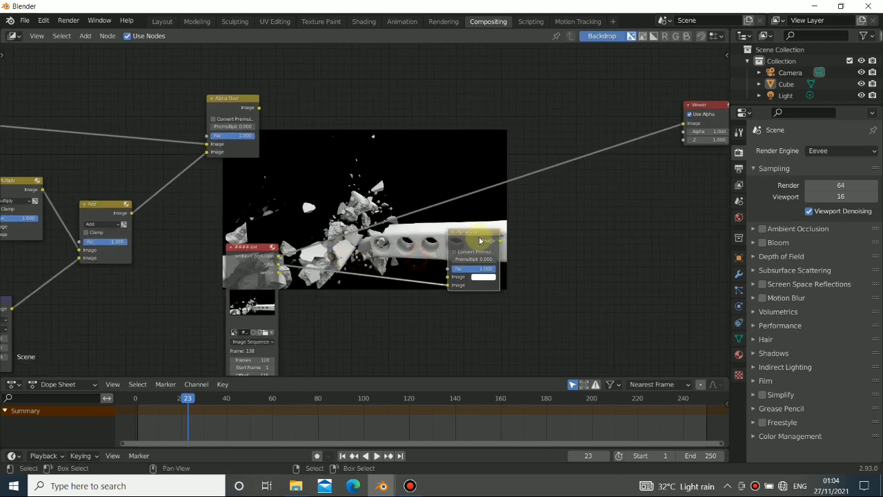
Step: Duplicate the Pac-Man rgba pass's Render Size Scale node and insert the copy between the pole's rgba output and the new Alpha Over
left_click_drag(399, 260, 418, 246, "alt")
left_click_drag(132, 218, 286, 159, "alt")
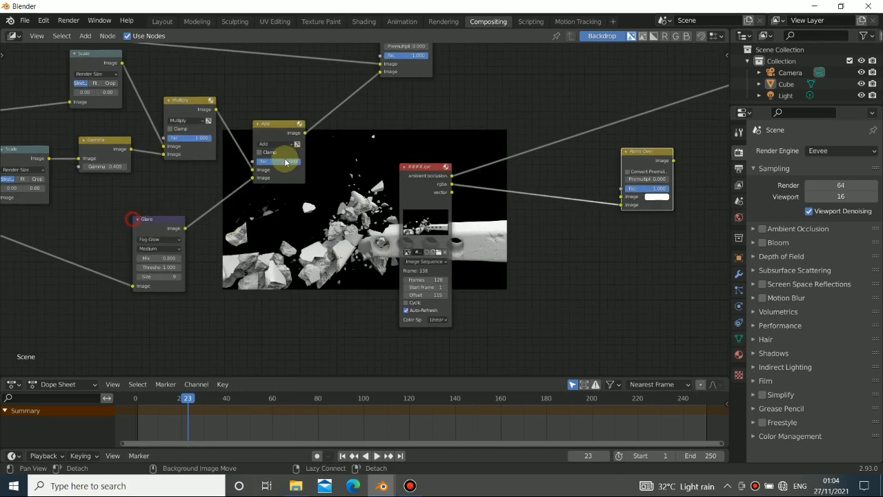
scroll(283, 162, "down", 4)
left_click_drag(150, 165, 239, 192, "alt")
left_click(259, 131)
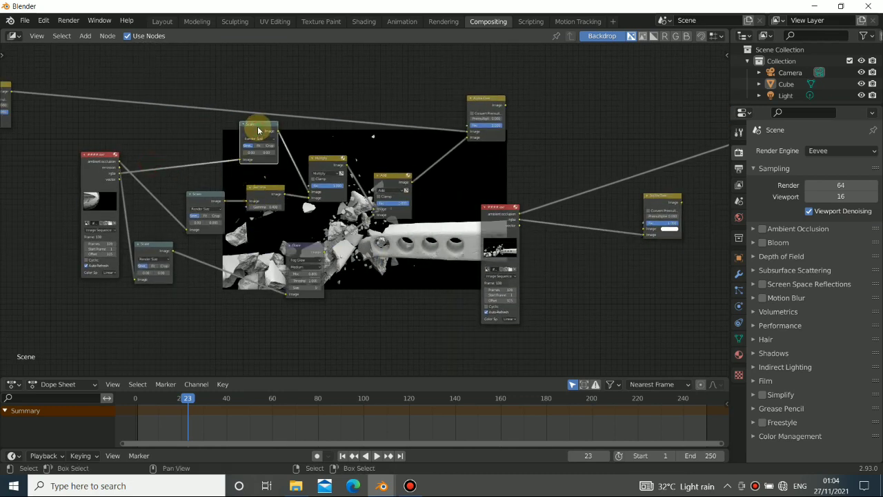
key("g")
left_click(591, 227)
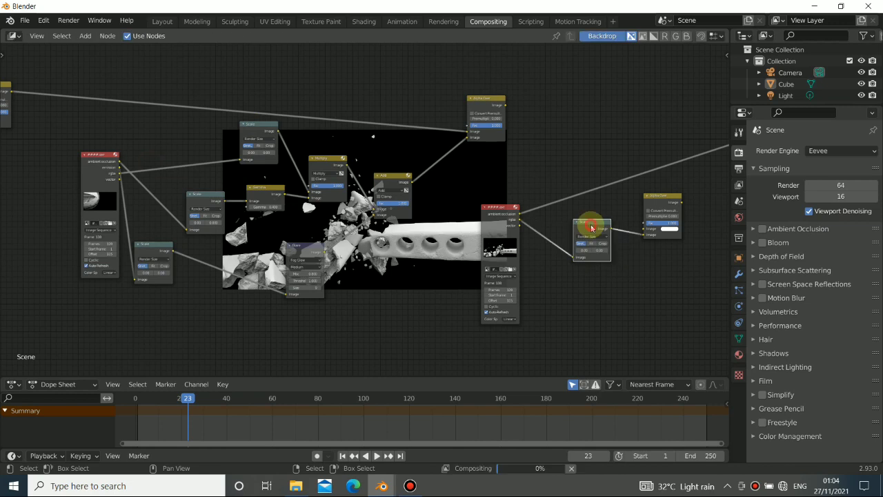
Step: Connect the Pac-Man Alpha Over's output to the pole Alpha Over's first image input, view its result, and raise the node
middle_click_drag(545, 244, 379, 251)
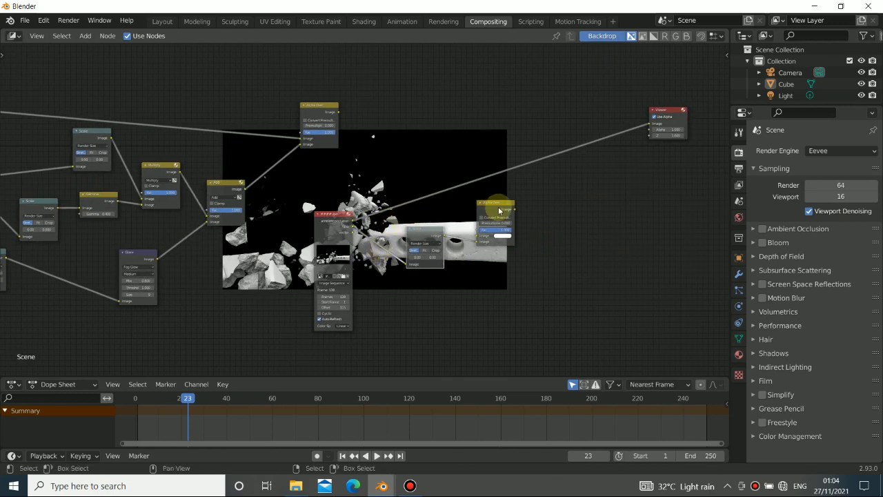
left_click_drag(339, 113, 479, 236)
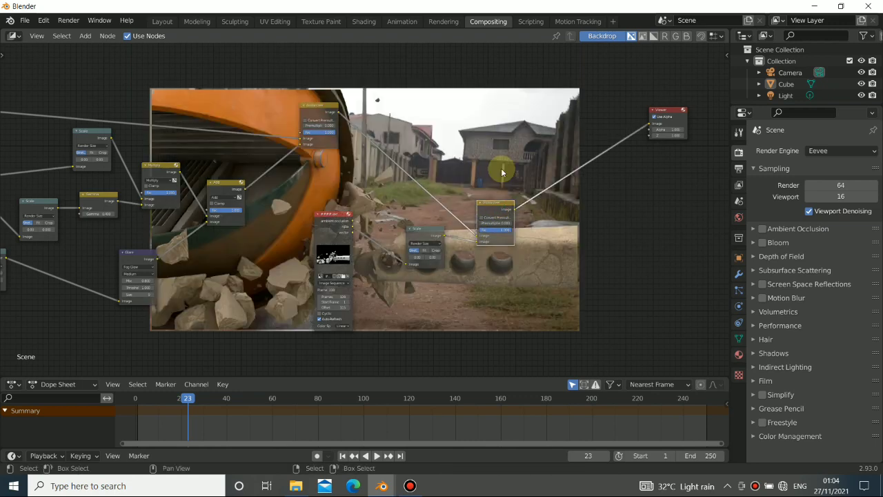
left_click_drag(495, 202, 501, 139)
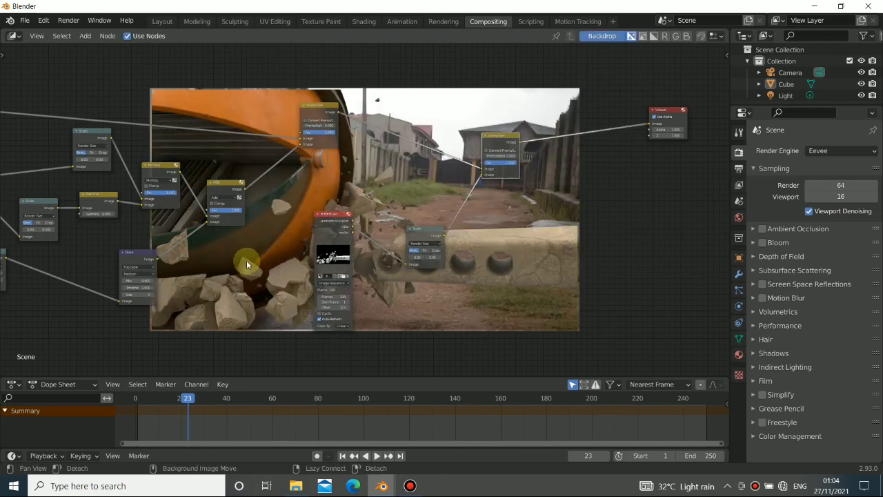
Step: Preview the composite with the pole at frame 20
middle_click_drag(283, 279, 364, 136)
left_click_drag(373, 157, 225, 191, "alt")
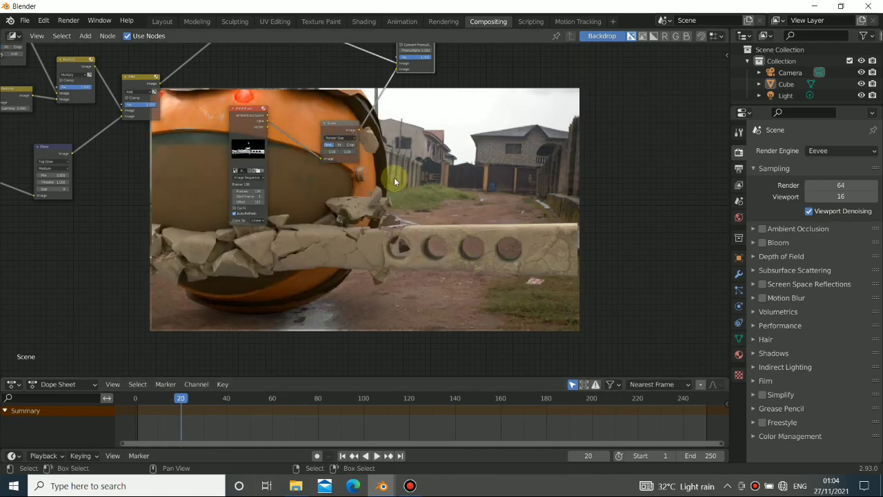
middle_click_drag(374, 104, 336, 212)
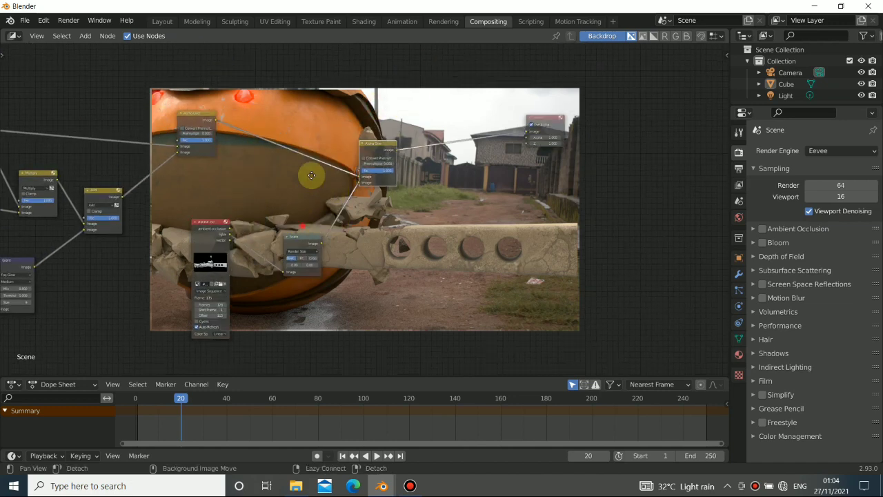
Step: View the pole's ambient occlusion pass and spread the pole sequence and Scale nodes apart to make room
middle_click_drag(256, 249, 265, 199)
scroll(171, 195, "up", 2)
left_click(189, 186, "ctrl+shift")
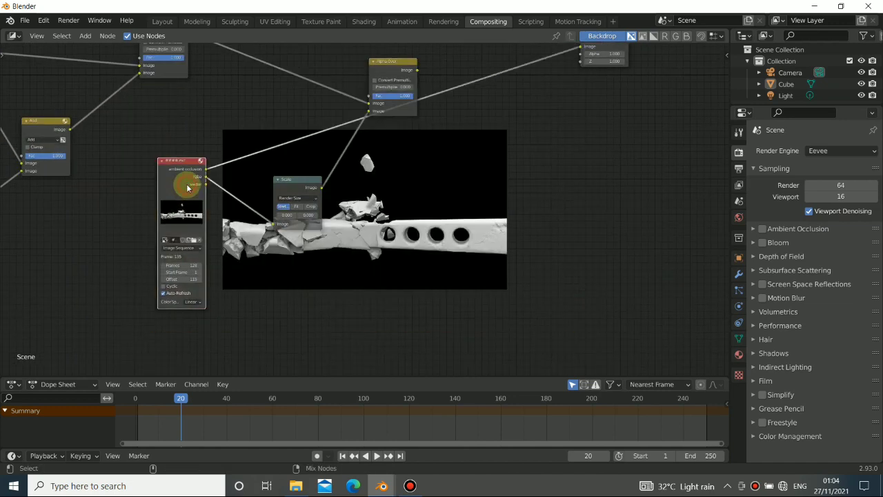
left_click_drag(296, 187, 298, 169)
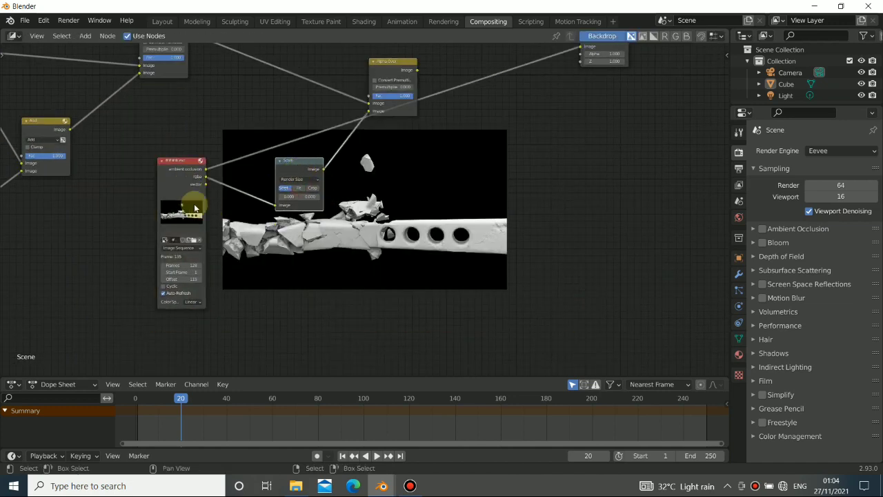
left_click_drag(186, 182, 165, 193)
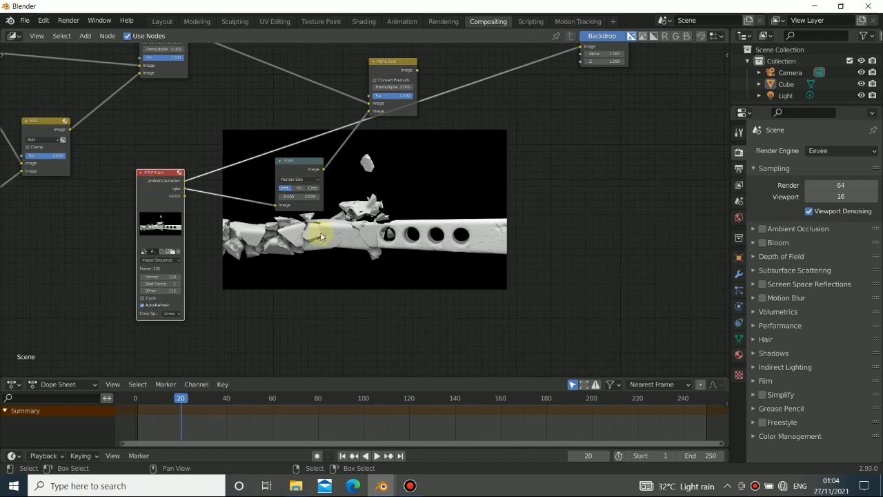
middle_click_drag(320, 237, 327, 241)
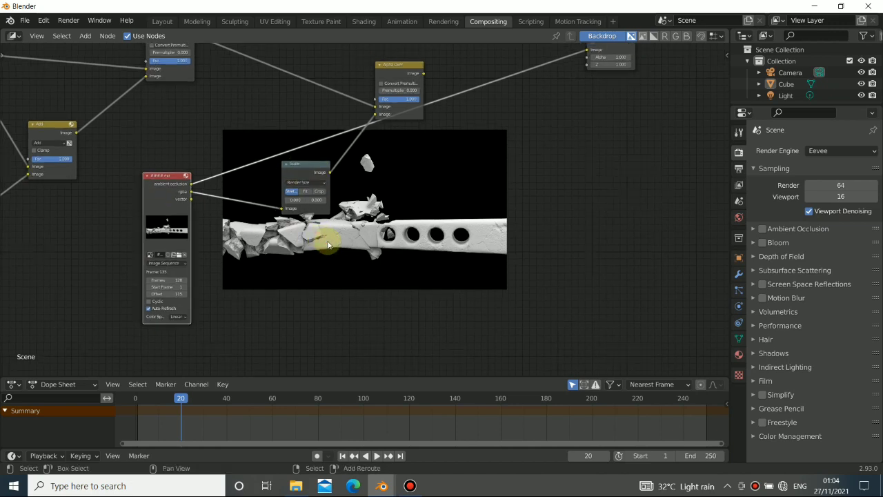
Step: Add a Mix node and connect the pole's scaled rgba output and its ambient occlusion output to the two image inputs
key("shift+a")
mouse_move(328, 242)
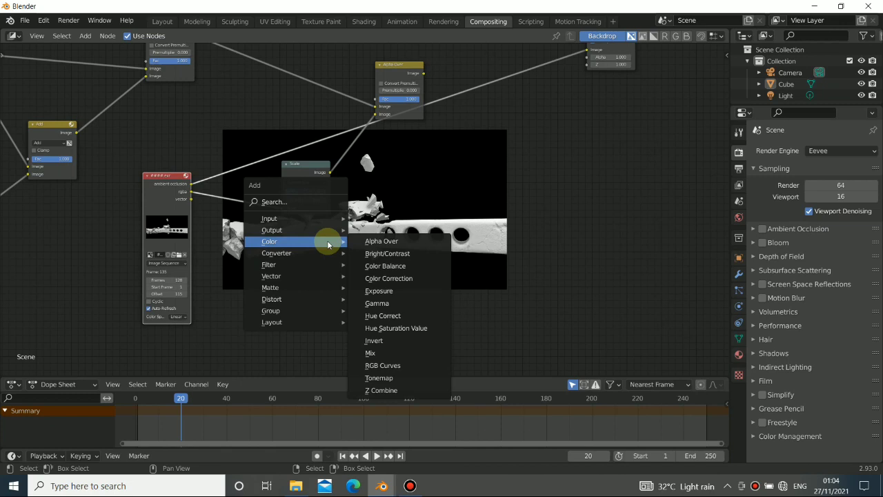
left_click(393, 355)
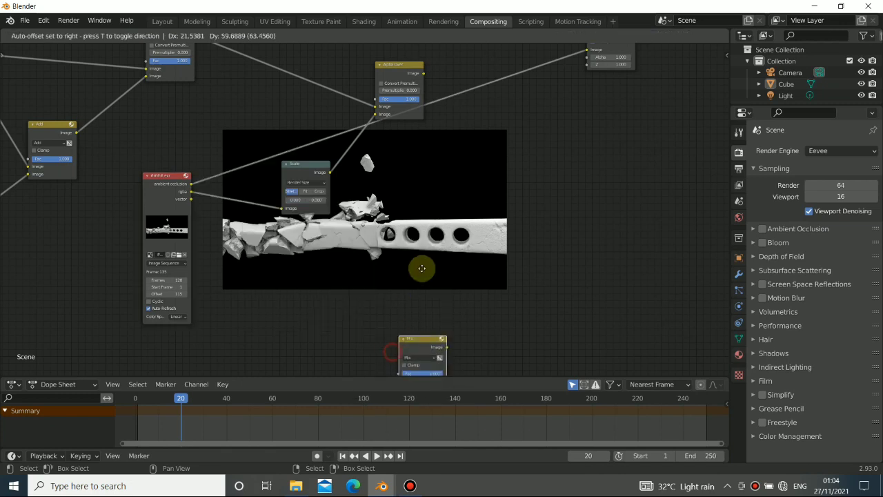
left_click(423, 187)
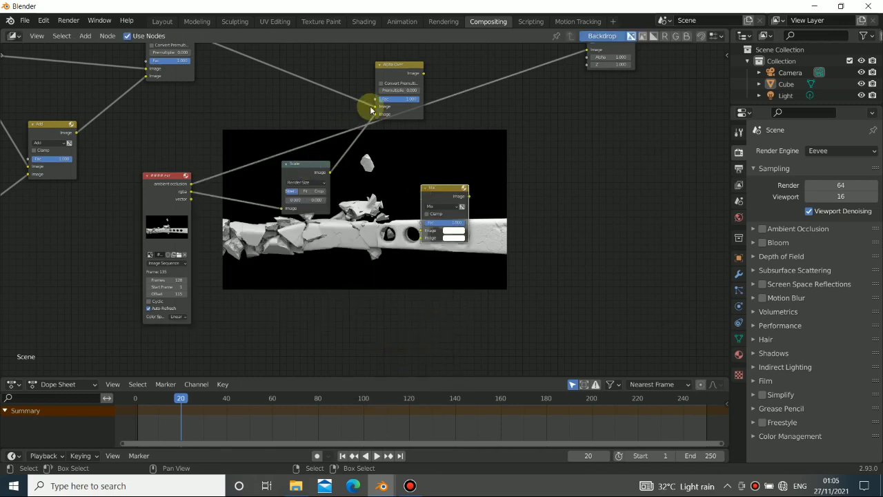
left_click_drag(330, 172, 425, 231)
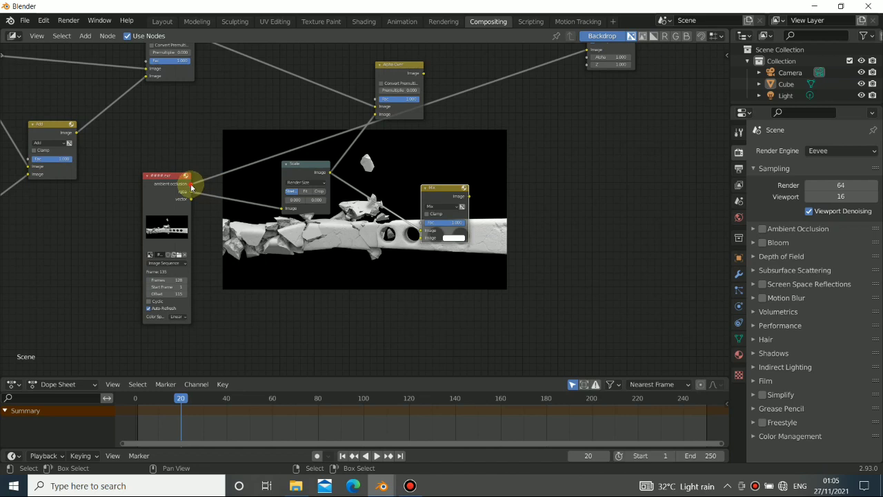
left_click_drag(191, 184, 417, 234)
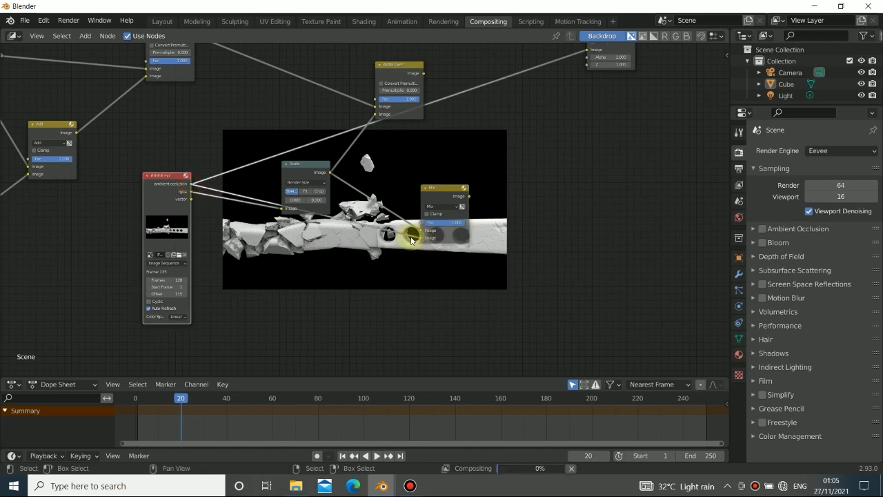
Step: Duplicate the pole's Scale node and insert the copy between its ambient occlusion output and the Mix node
left_click(305, 171)
key("shift+d")
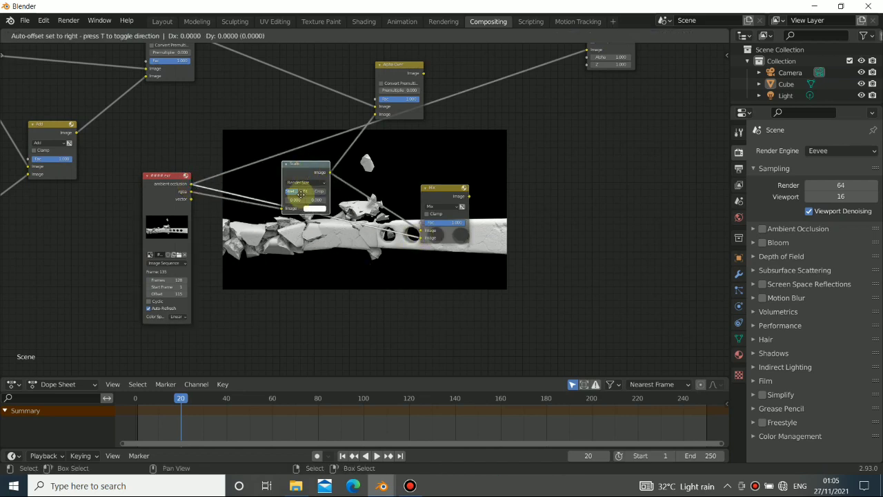
left_click(370, 228)
left_click_drag(369, 228, 312, 238)
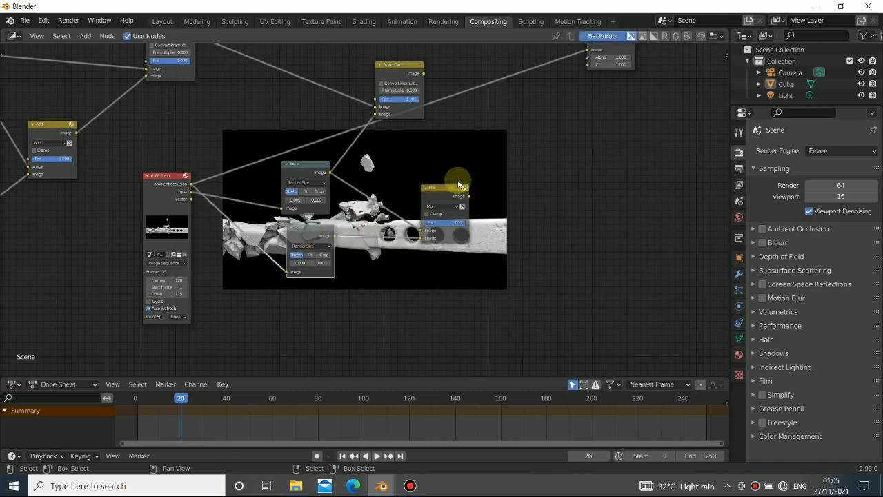
Step: View the pole's Mix node result and set its blend mode to Multiply
left_click(453, 193, "ctrl+shift")
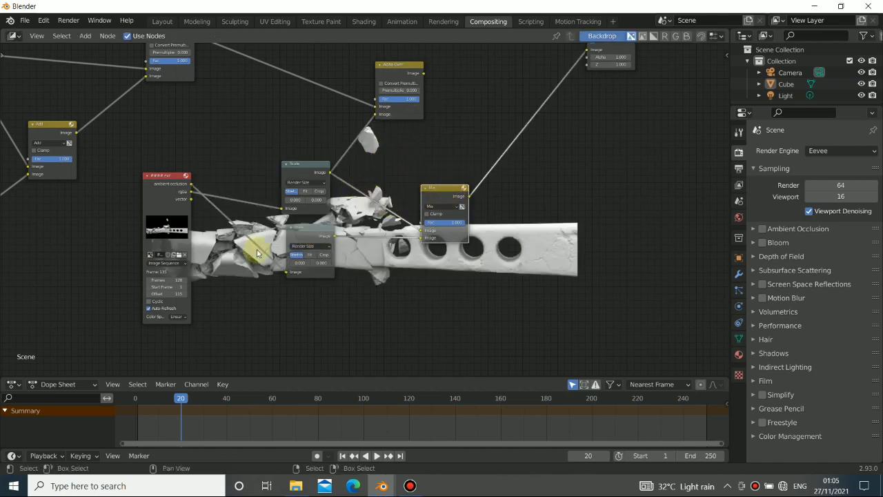
left_click(431, 207)
left_click(439, 237)
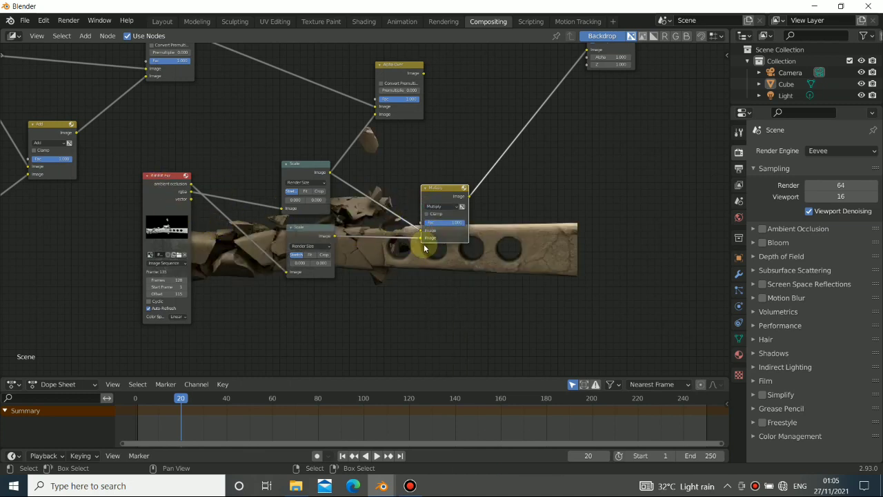
Step: Feed the pole's Multiply output into its Alpha Over's second image input, view the result, and space out both nodes
left_click_drag(400, 171, 388, 215, "alt")
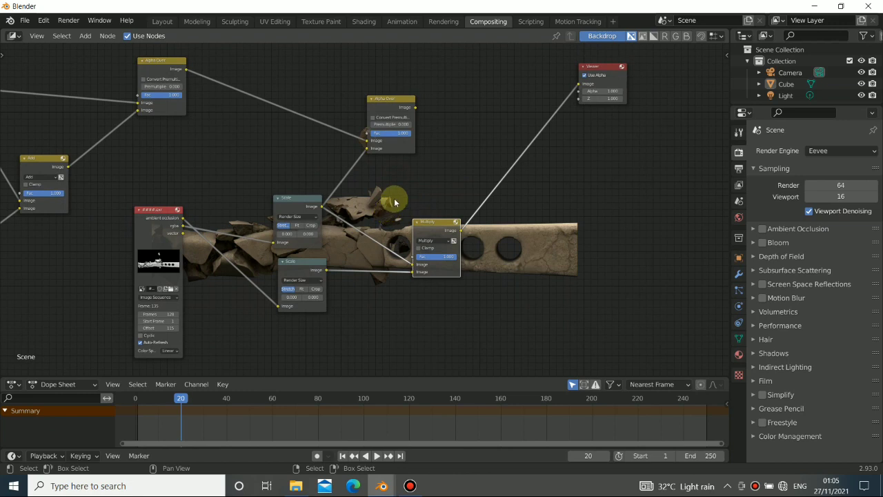
left_click_drag(445, 228, 444, 190)
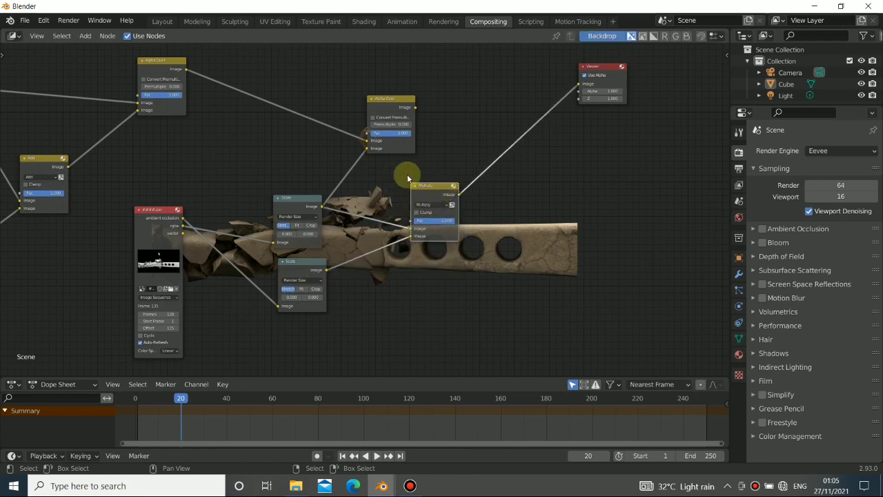
left_click_drag(397, 103, 452, 74)
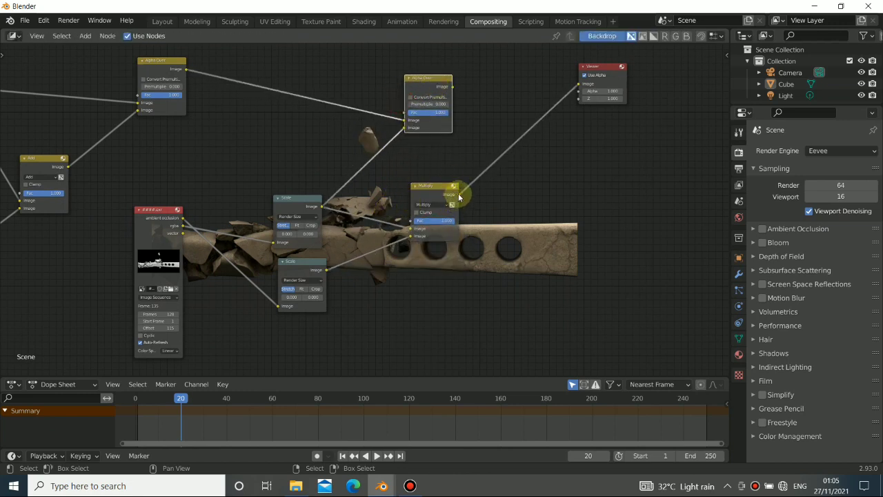
left_click_drag(459, 195, 404, 128)
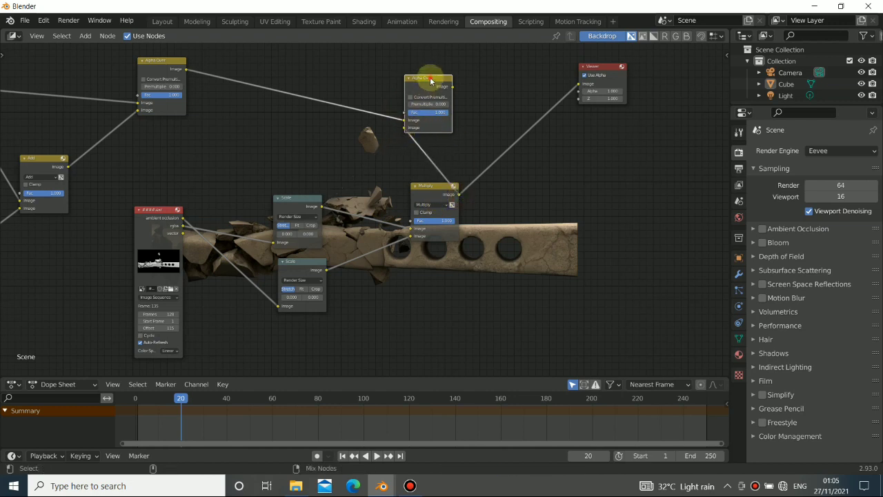
left_click(433, 80, "ctrl+shift")
left_click_drag(435, 82, 539, 96)
left_click_drag(430, 194, 410, 199)
Step: Mute and unmute the pole's Multiply node to compare the composite with and without ambient occlusion
left_click_drag(479, 274, 287, 215, "alt")
middle_click_drag(287, 216, 346, 235)
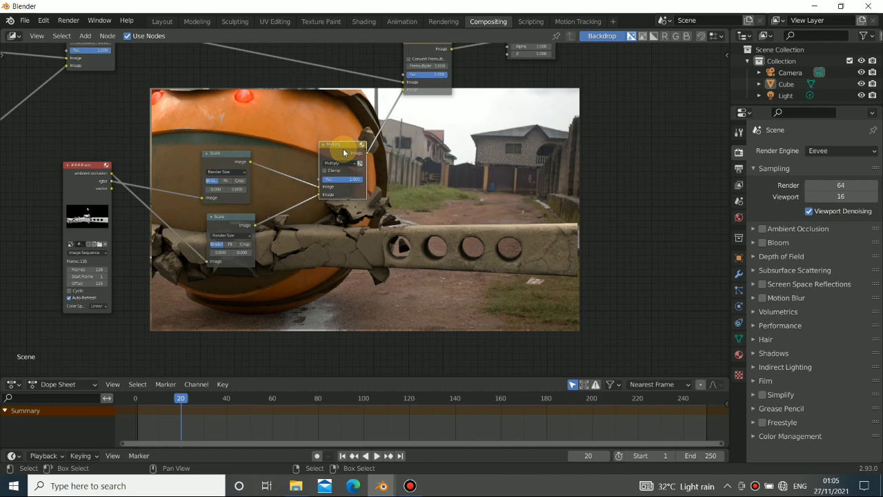
key("m")
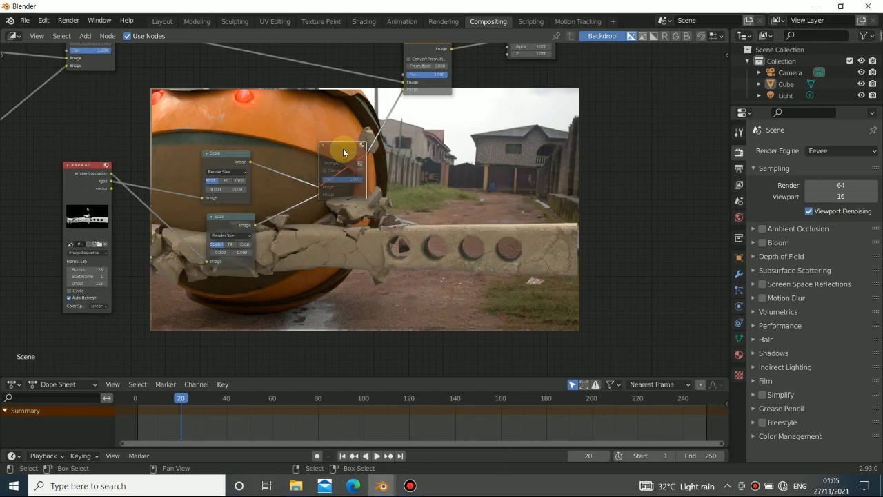
key("m")
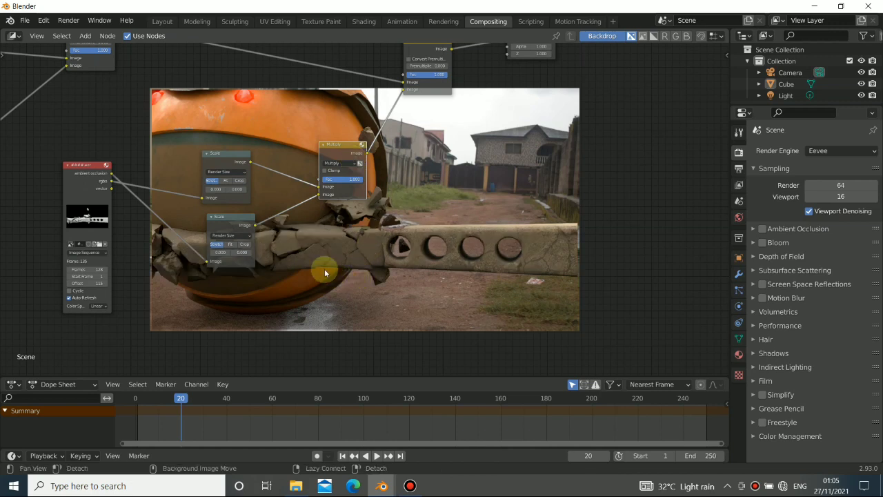
Step: Move the pole's ambient occlusion Scale node aside and insert a Gamma node between it and the Multiply node
middle_click_drag(319, 268, 246, 232)
scroll(229, 230, "up", 3)
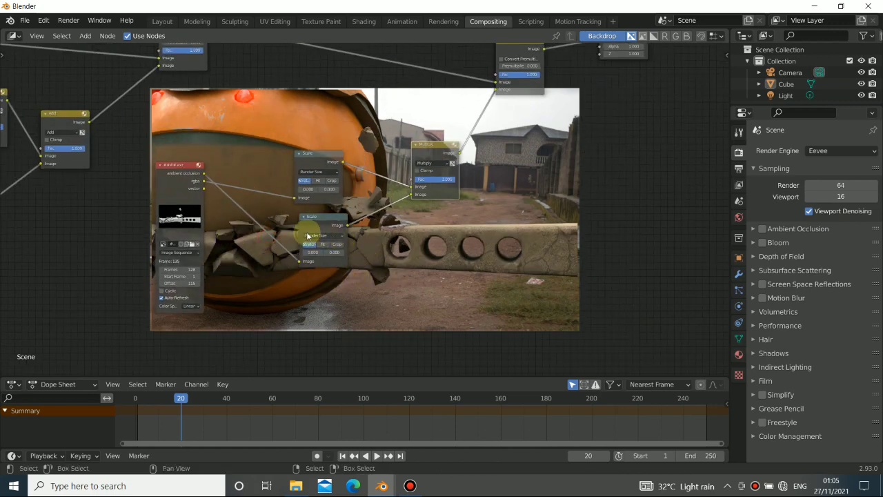
left_click_drag(189, 214, 195, 225)
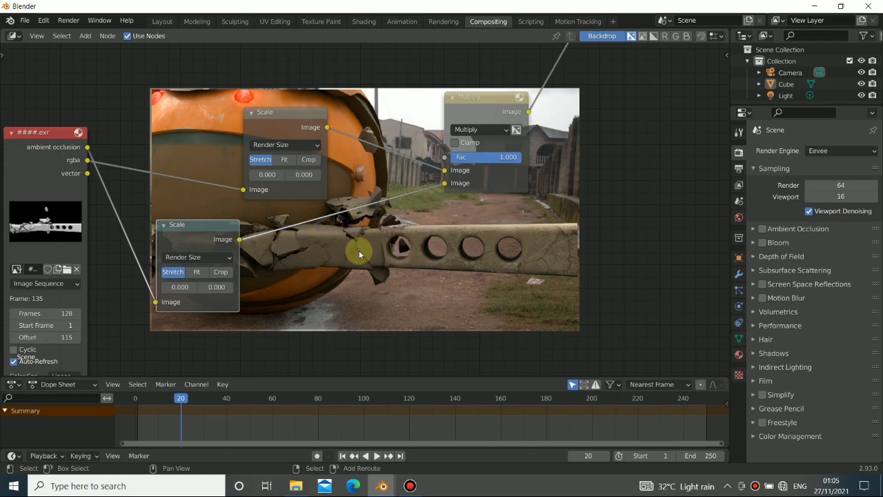
key("shift+a")
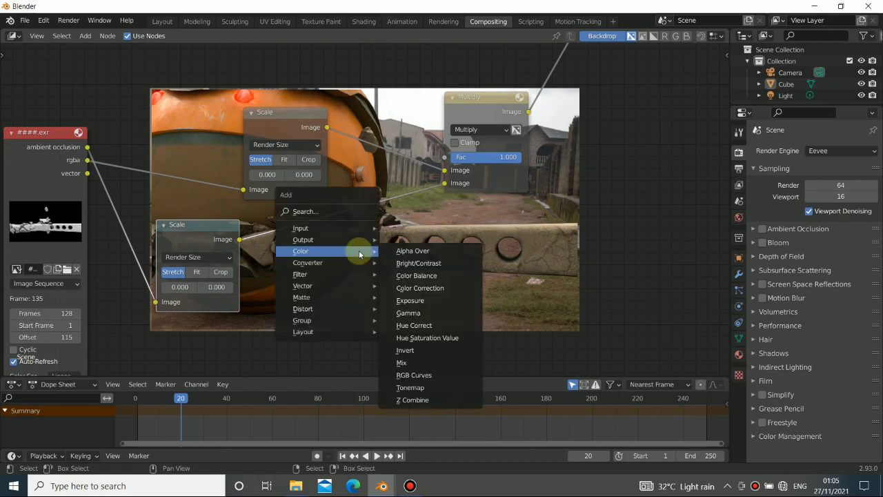
left_click(407, 312)
left_click(308, 216)
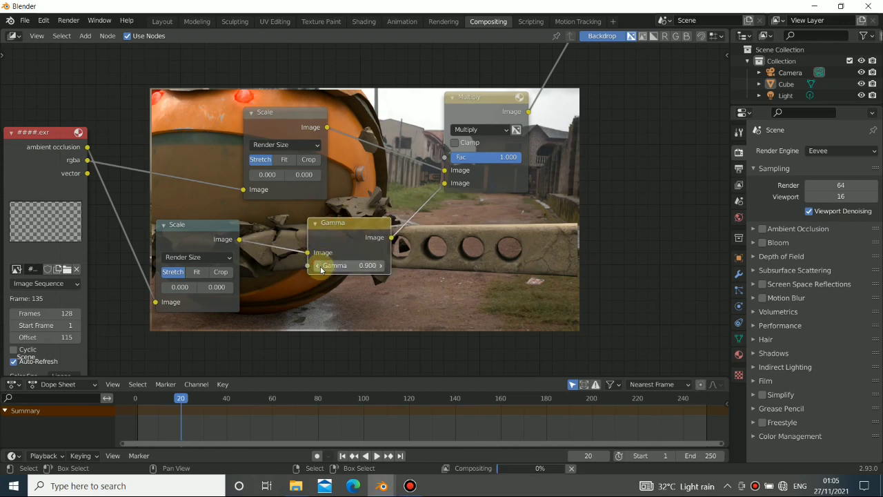
Step: Lower the gamma on the pole's ambient occlusion pass to 0.600
middle_click_drag(356, 232, 367, 192)
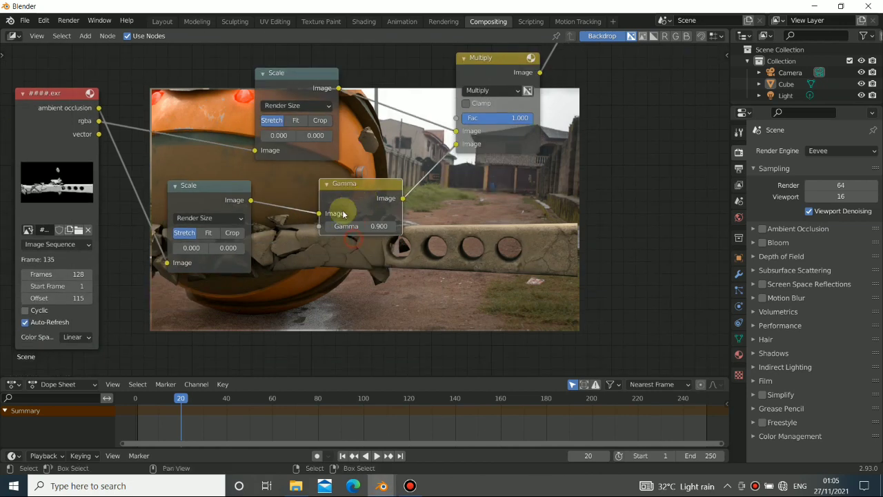
left_click(328, 228)
left_click(328, 228)
left_click(328, 228)
middle_click_drag(323, 262, 312, 192)
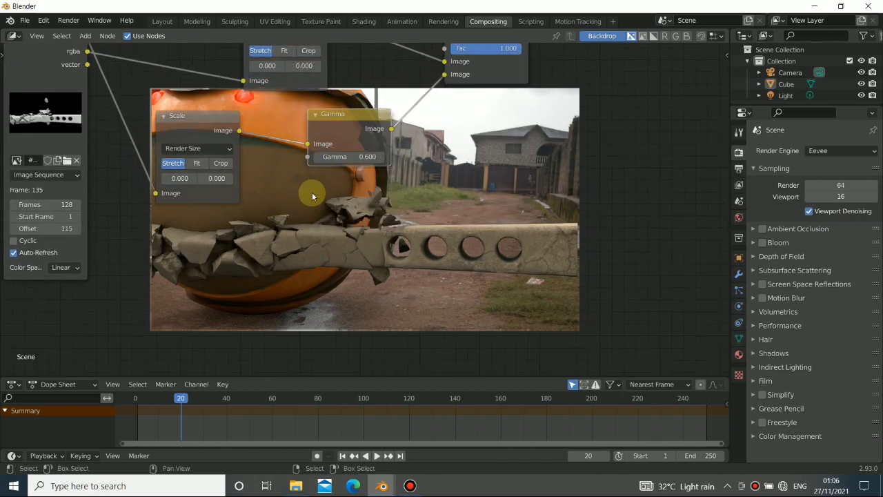
Step: Toggle the pole's Multiply node off and on to check the effect of the gamma-adjusted ambient occlusion
middle_click_drag(337, 203, 232, 193)
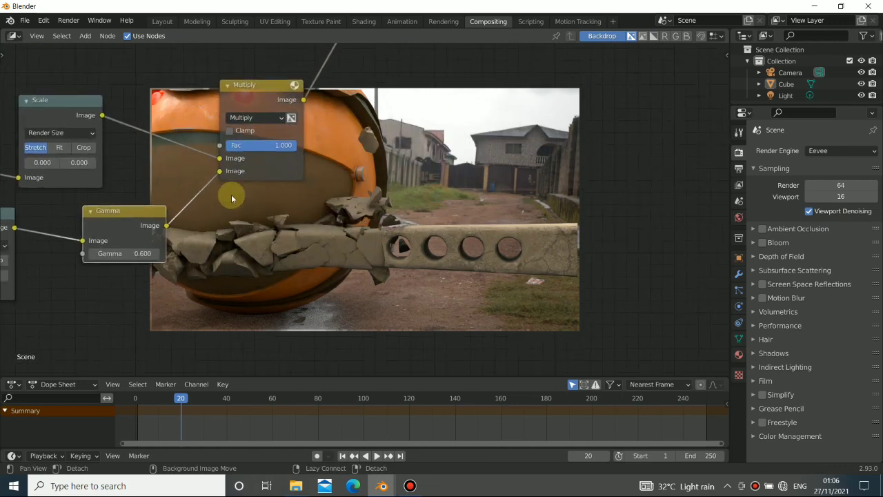
scroll(336, 236, "down", 2)
middle_click_drag(336, 236, 336, 263)
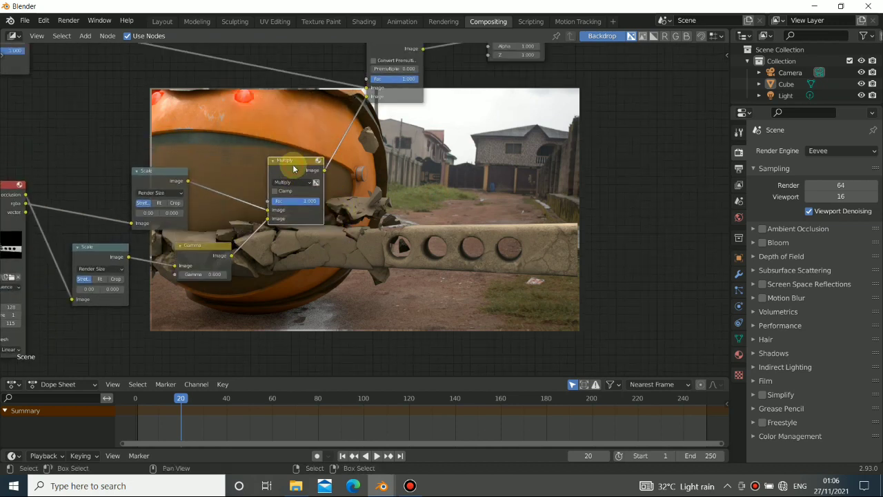
key("m")
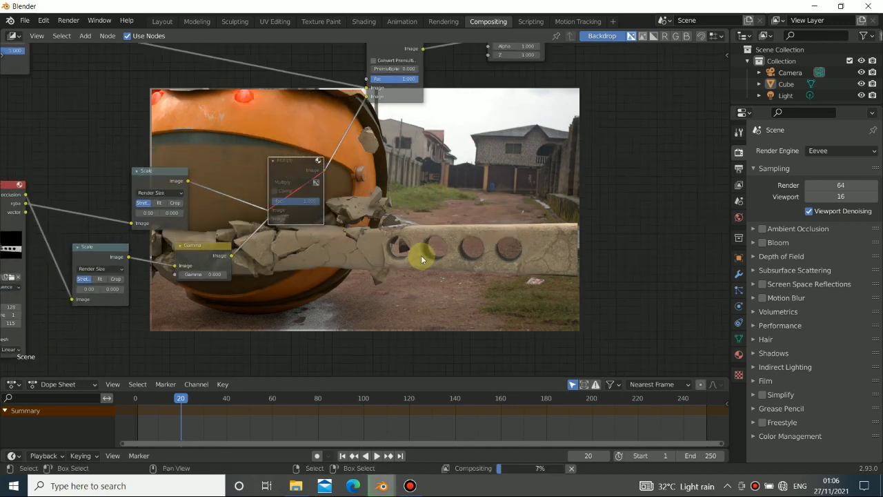
key("m")
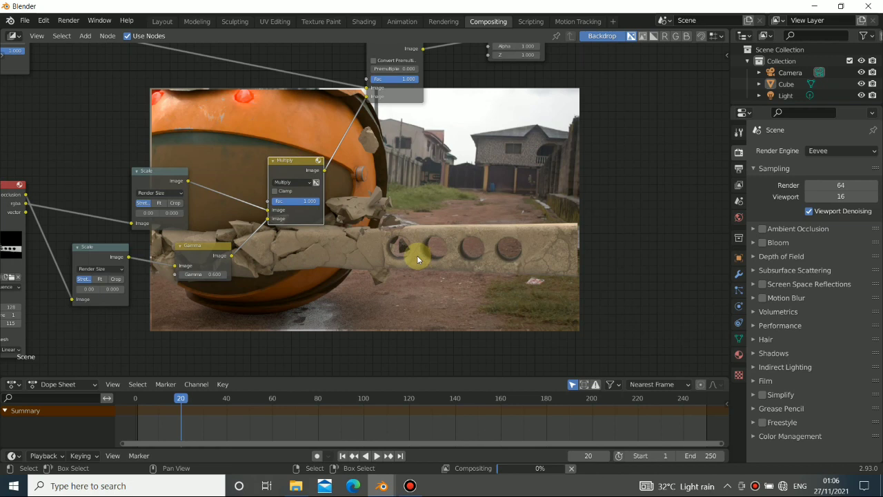
Step: Shift the pole's Alpha Over and Viewer nodes to tidy the end of the node chain
middle_click_drag(351, 210, 358, 257)
scroll(359, 244, "down", 3)
scroll(359, 241, "down", 2)
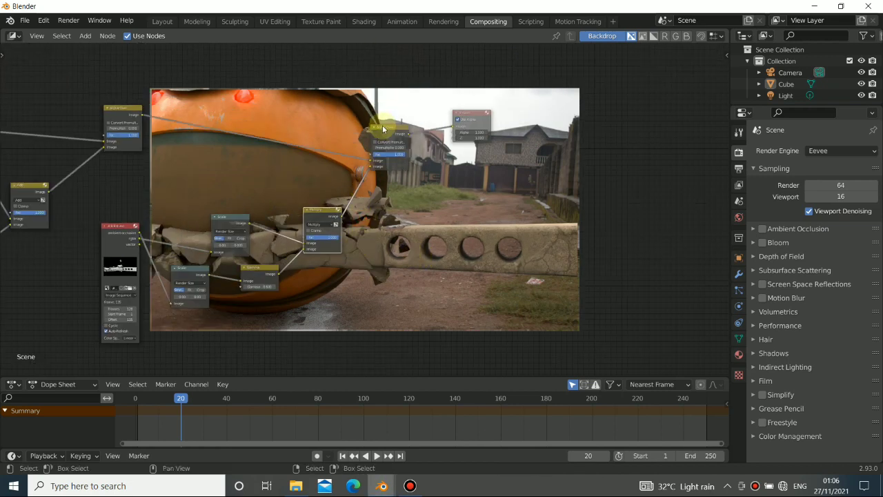
left_click_drag(384, 127, 386, 119)
left_click_drag(474, 119, 481, 120)
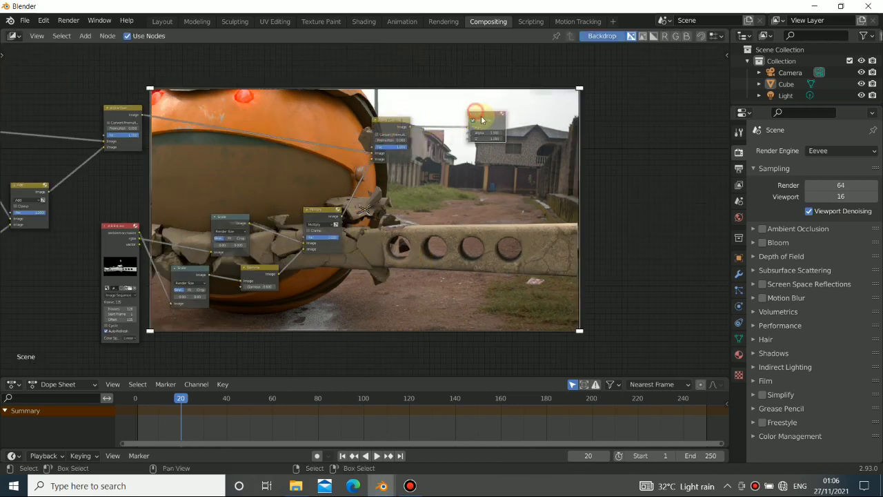
left_click_drag(121, 258, 246, 204, "alt")
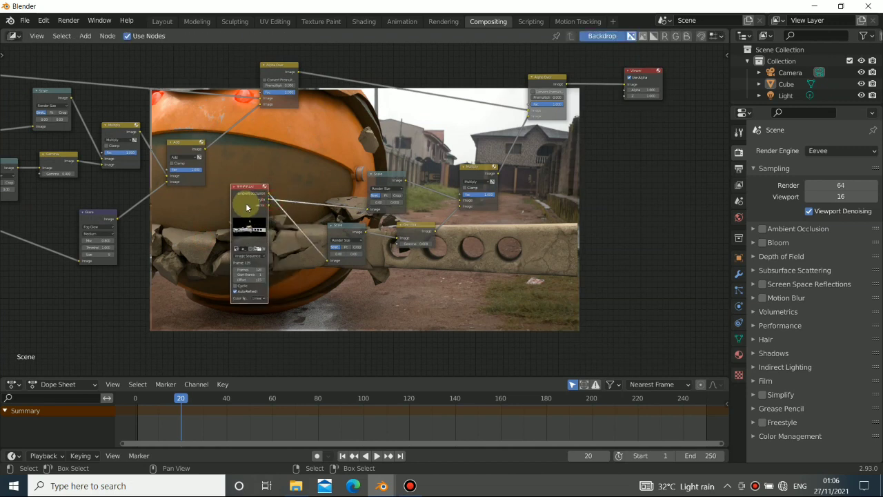
Step: Nudge the pole's ambient occlusion Scale node slightly lower beside the Gamma node
scroll(245, 205, "up", 6)
middle_click_drag(267, 227, 287, 181)
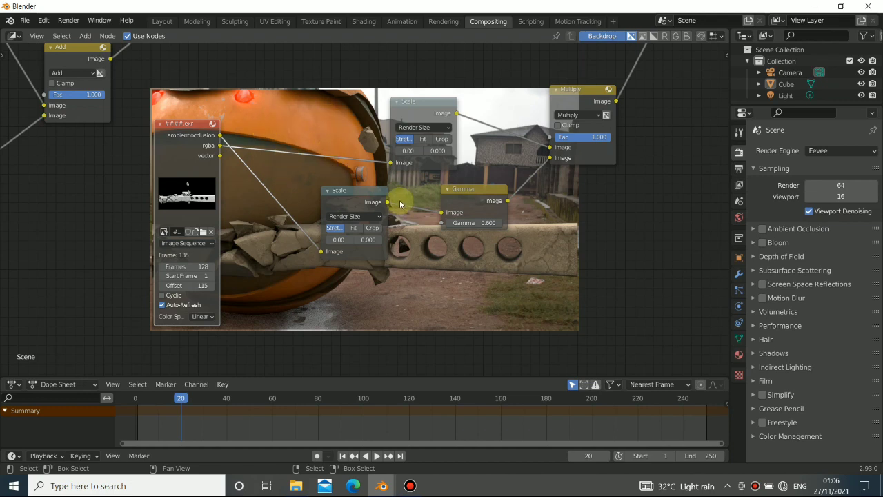
middle_click_drag(419, 201, 299, 170)
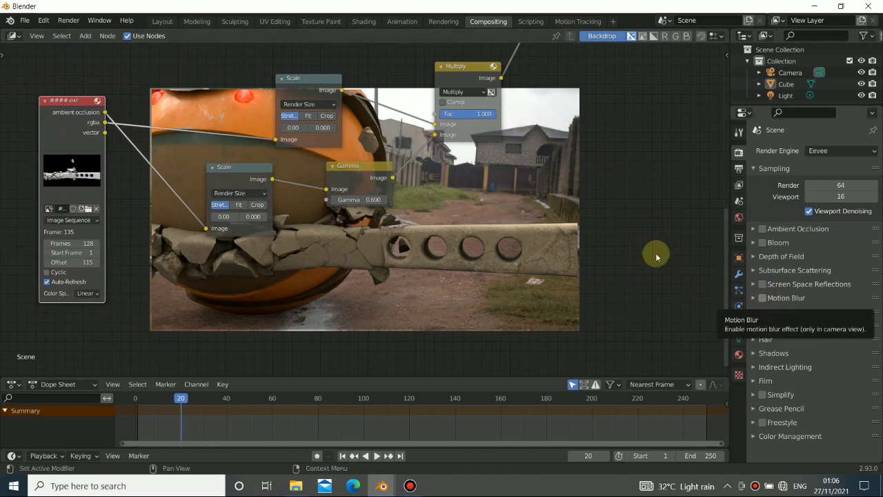
left_click_drag(247, 168, 249, 176)
Step: Look through the scene, view layer and tool properties, and switch the render engine to Cycles
left_click(740, 201)
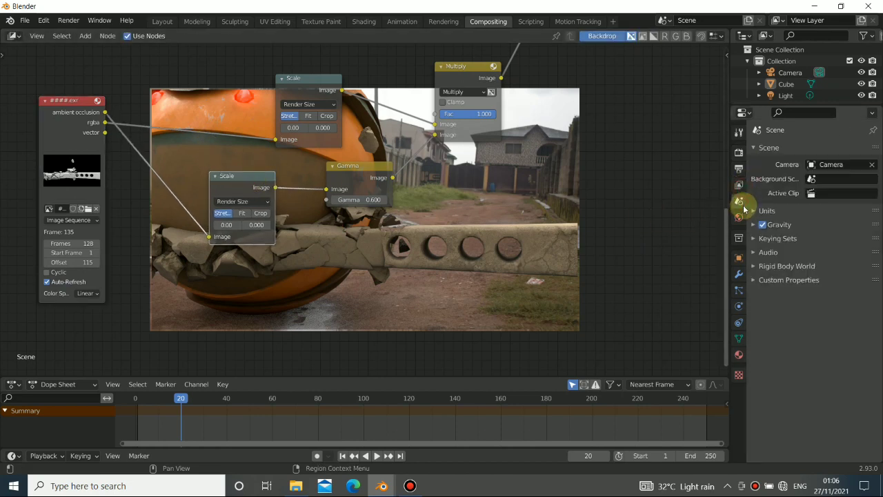
left_click(740, 185)
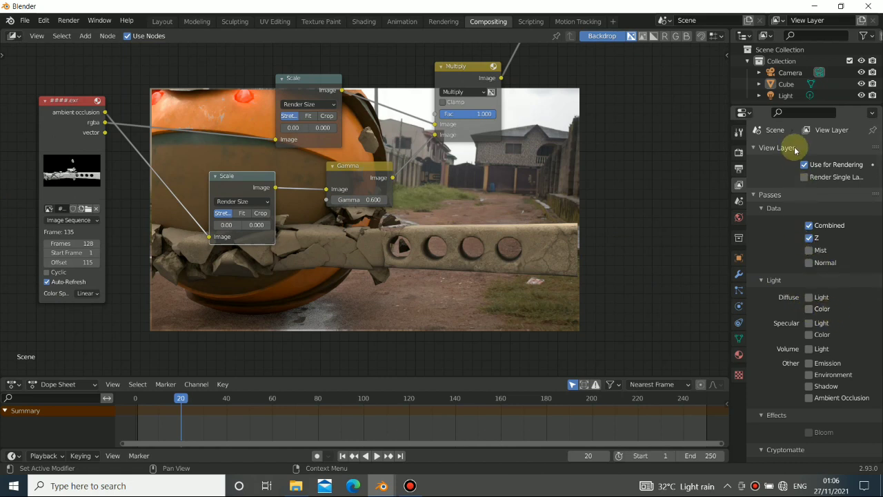
left_click(739, 132)
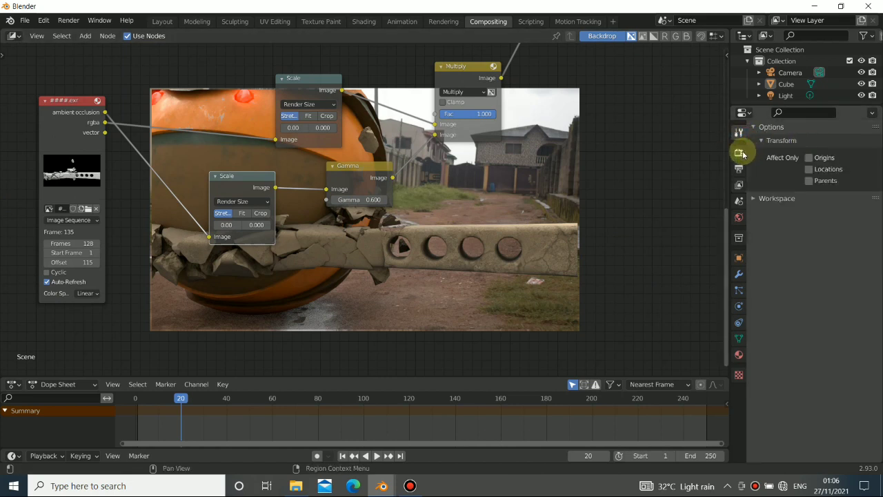
left_click(740, 153)
left_click(820, 150)
left_click(818, 191)
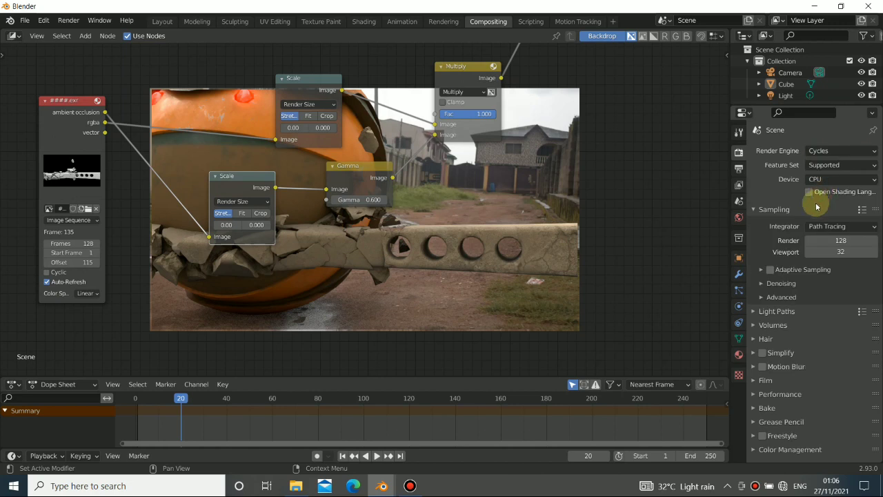
Step: Look through the output and view layer properties and check the available render passes, including the Vector pass
left_click(739, 169)
left_click(739, 184)
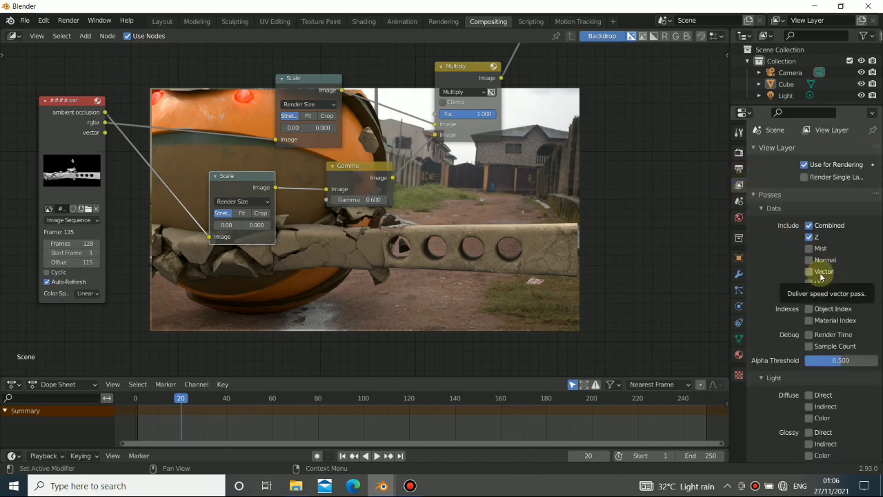
scroll(312, 126, "down", 5)
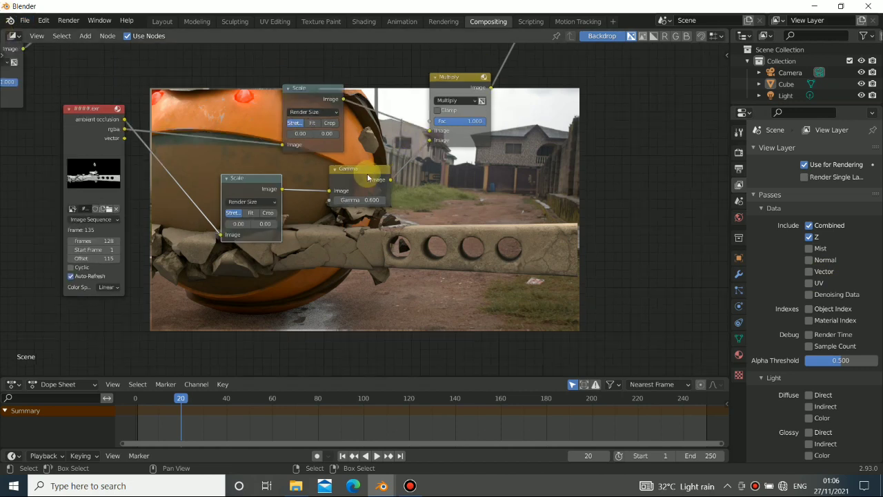
scroll(258, 198, "up", 3)
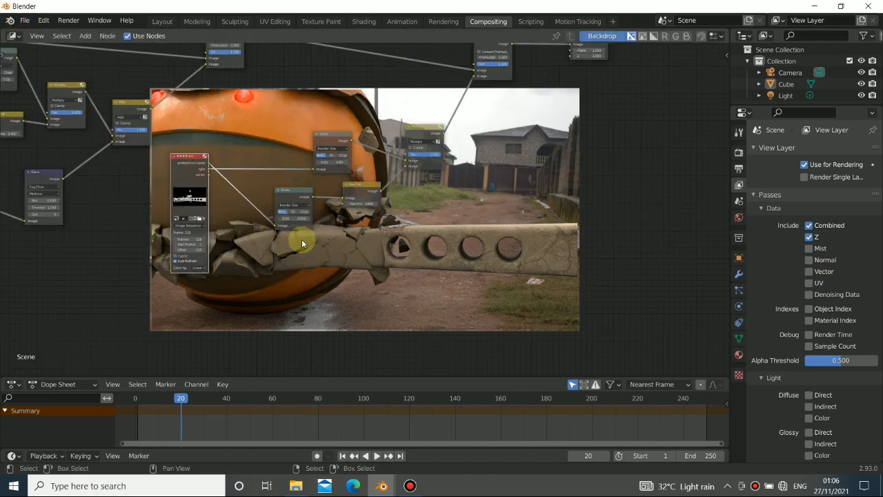
scroll(301, 238, "up", 3)
key("shift+a")
mouse_move(361, 287)
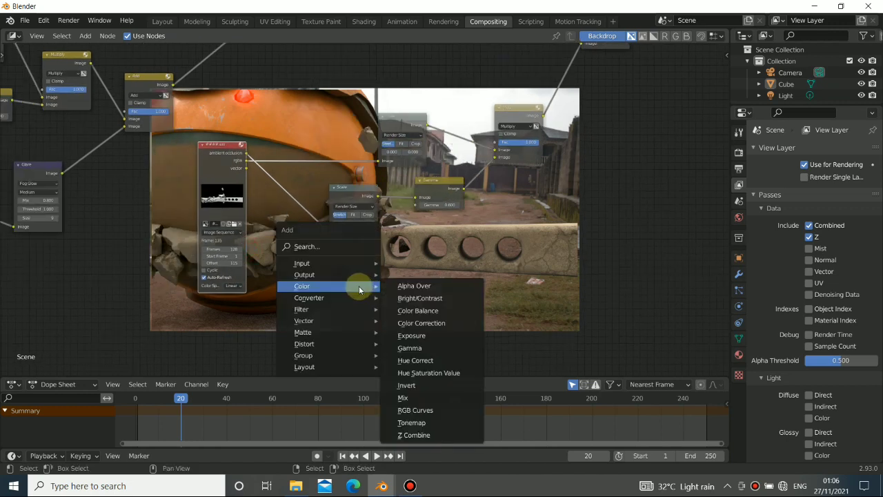
left_click(349, 185)
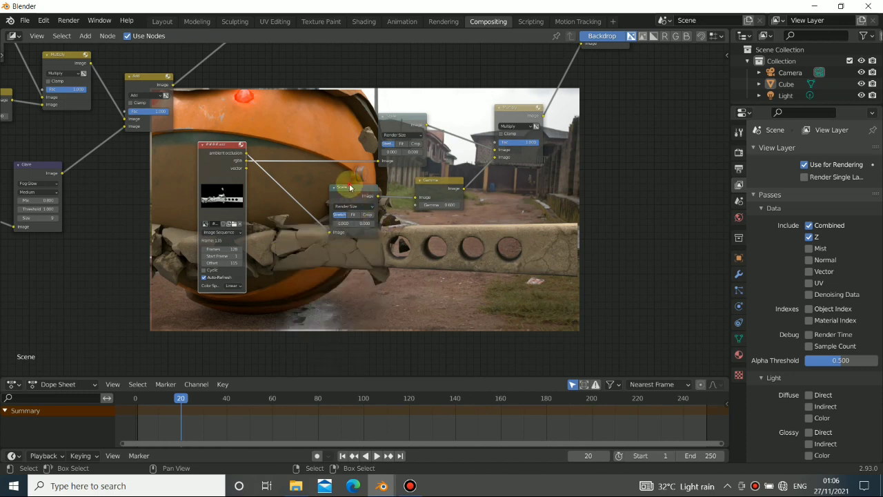
Step: Duplicate the pole's ambient occlusion Scale node below the original and feed it the pole's vector output
left_click(350, 188)
key("shift+d")
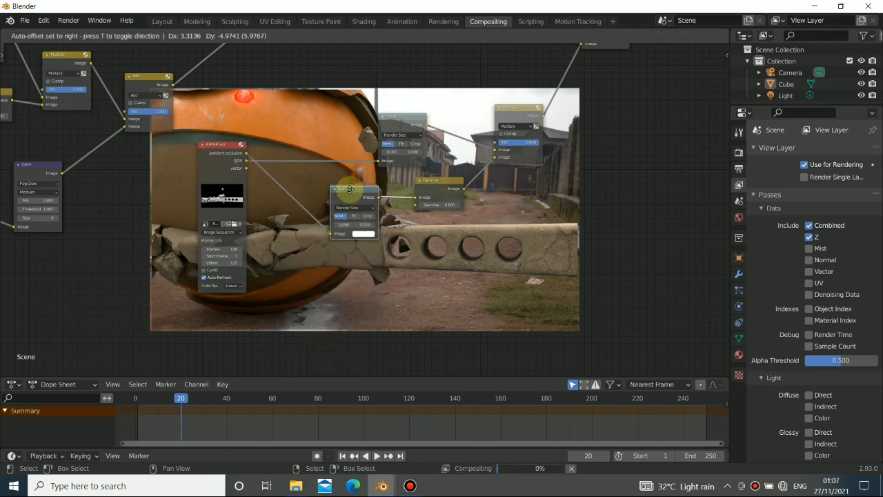
left_click(339, 227)
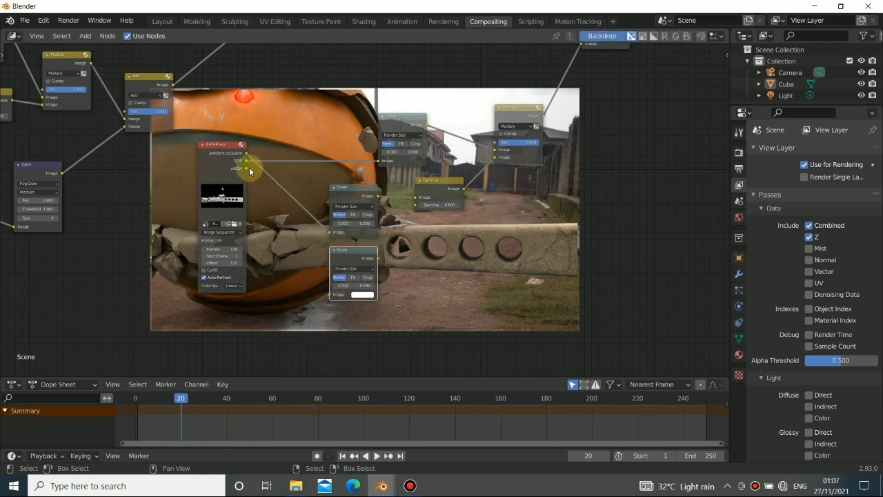
left_click_drag(251, 171, 329, 294)
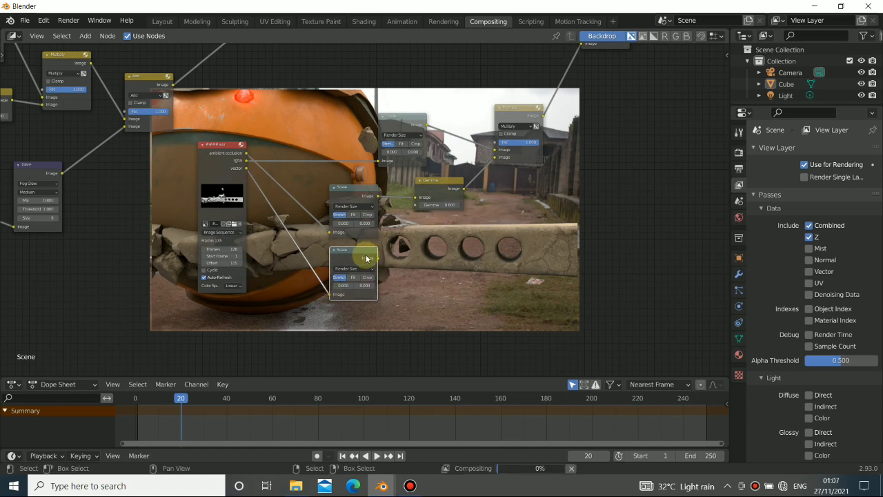
Step: Add a Vector Blur node and place it beyond the pole's Gamma and Multiply nodes
middle_click_drag(509, 256, 413, 269)
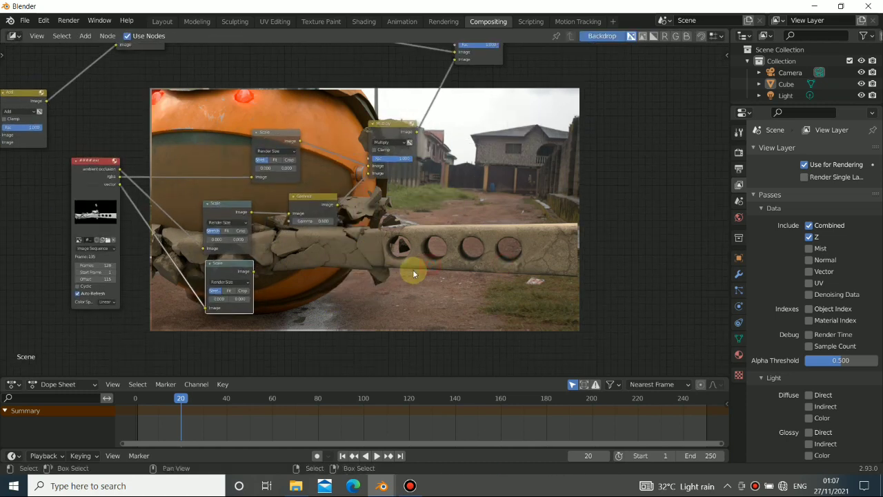
key("shift+a")
left_click(362, 230)
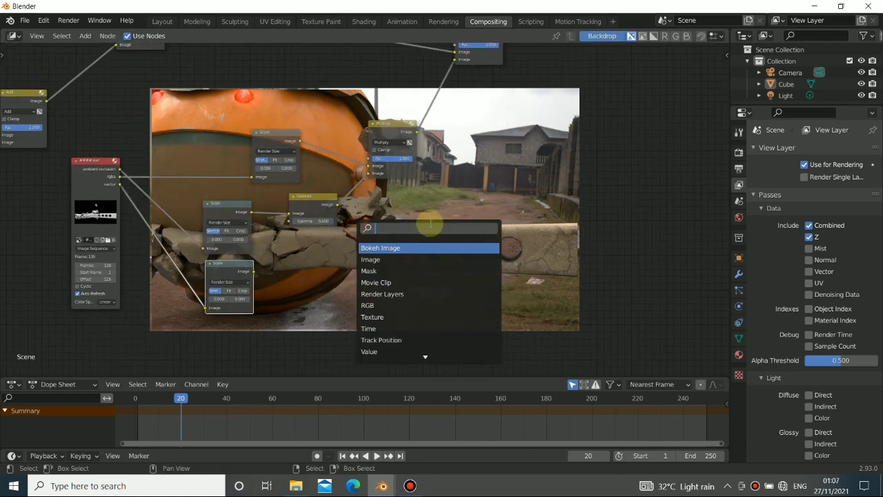
type("vect")
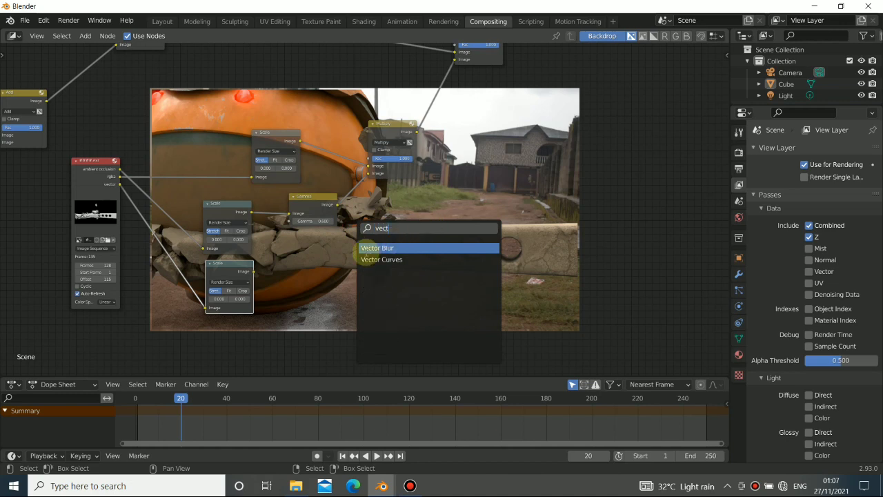
left_click(395, 247)
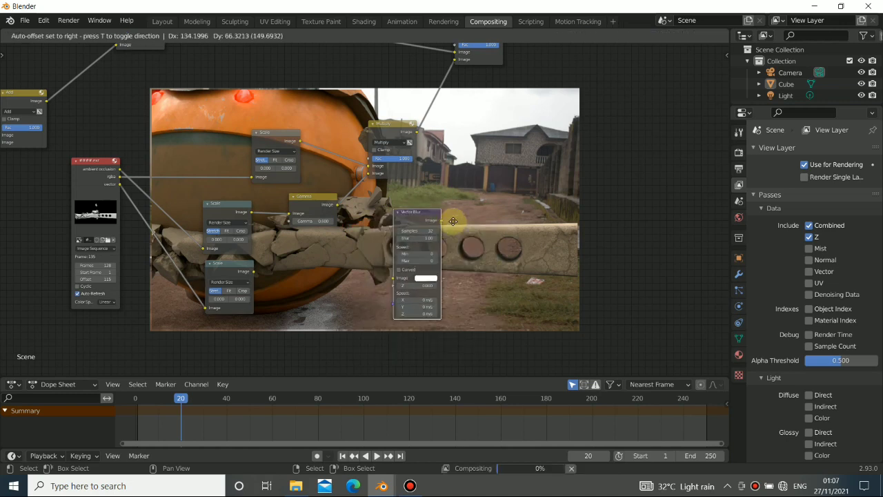
left_click(490, 219)
Step: Link the scaled vector pass to the Vector Blur's Speed input, raise the blur node slightly and preview the scaled pass
left_click_drag(254, 271, 450, 298)
left_click_drag(473, 210, 472, 201)
left_click(243, 273, "ctrl+shift")
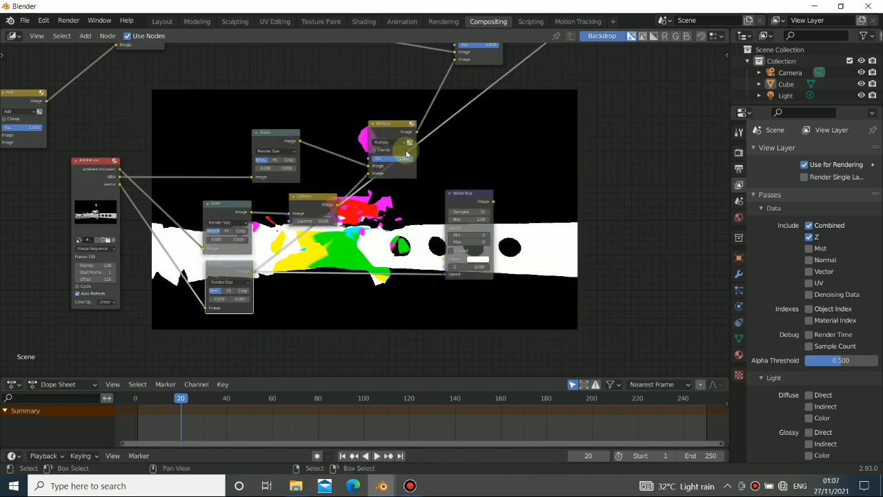
Step: Feed the pole's Multiply output into the Vector Blur's Image input and preview the blurred pole
left_click_drag(414, 133, 440, 254)
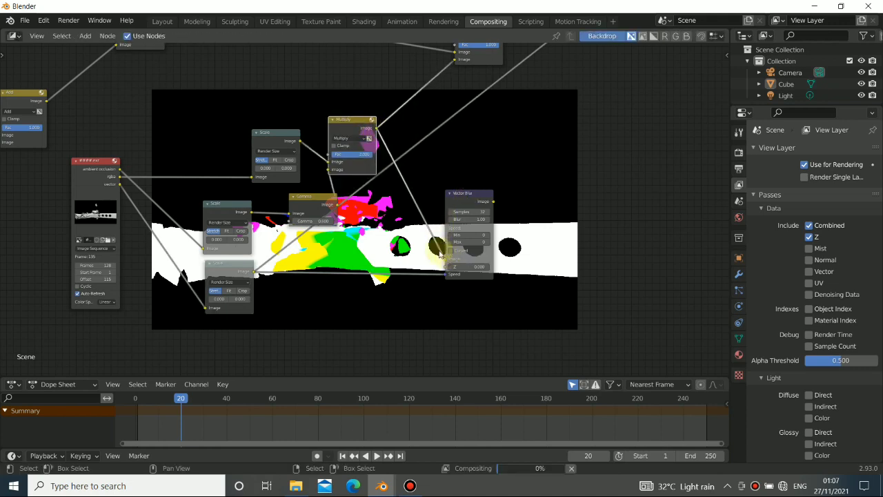
middle_click_drag(416, 258, 357, 245)
scroll(425, 224, "up", 6)
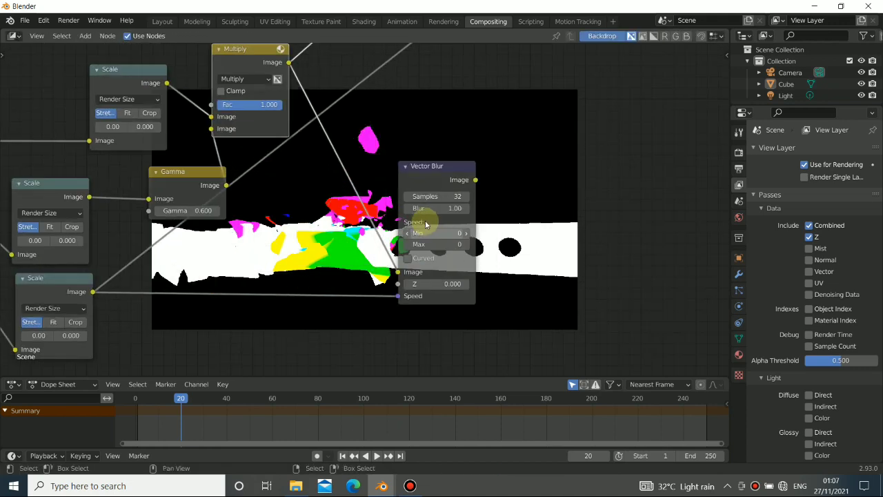
left_click(456, 177, "ctrl+shift")
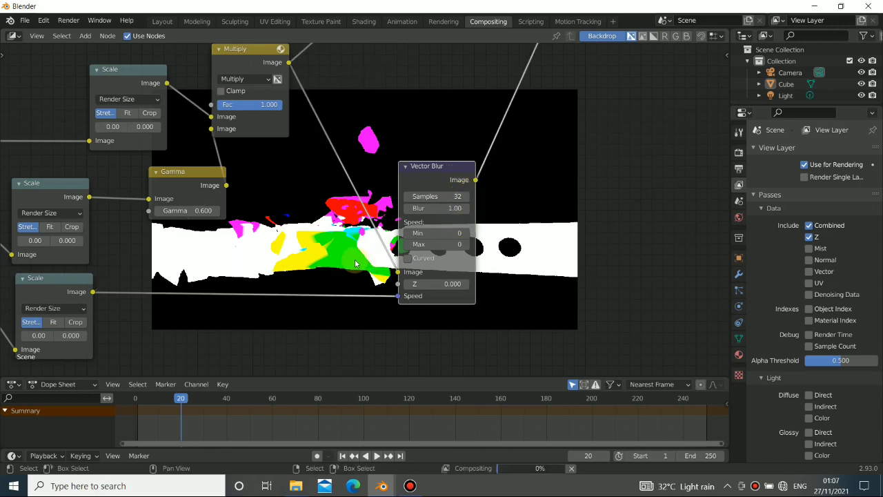
middle_click_drag(587, 253, 206, 221)
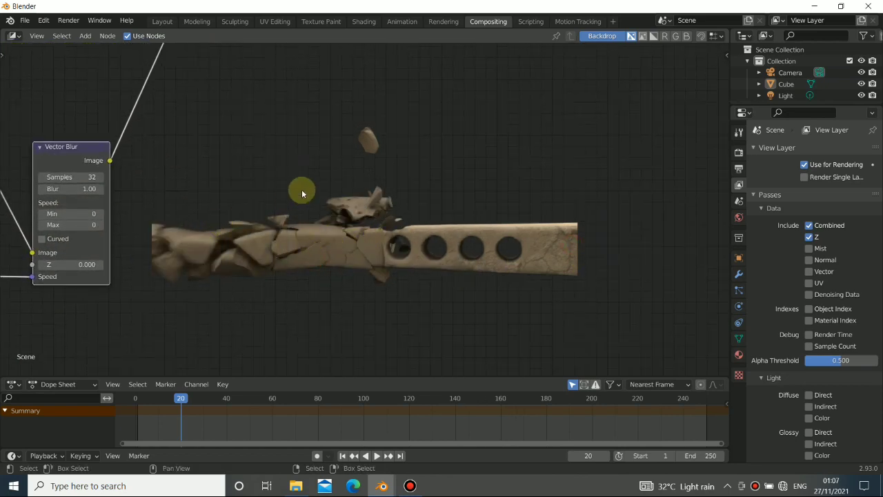
middle_click_drag(256, 233, 386, 271)
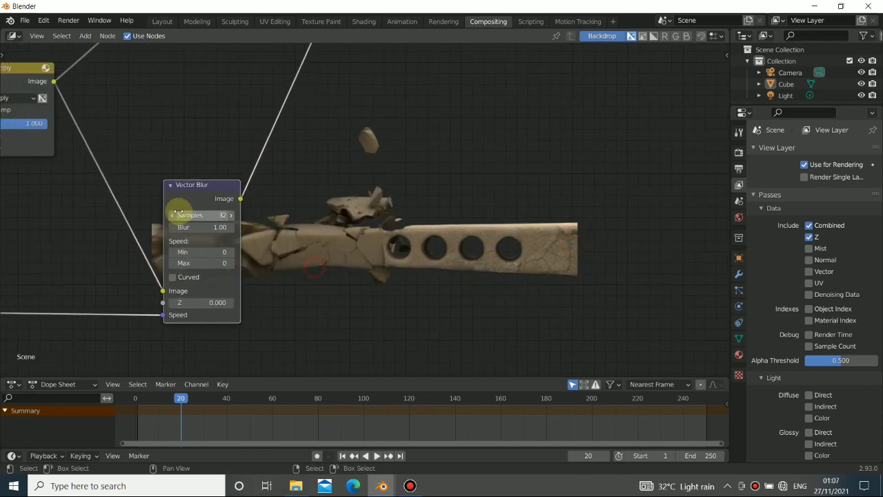
Step: Connect the Vector Blur to the pole Alpha Over's second Image input, view the full composite and move the Alpha Over and Viewer farther along
scroll(398, 158, "down", 4)
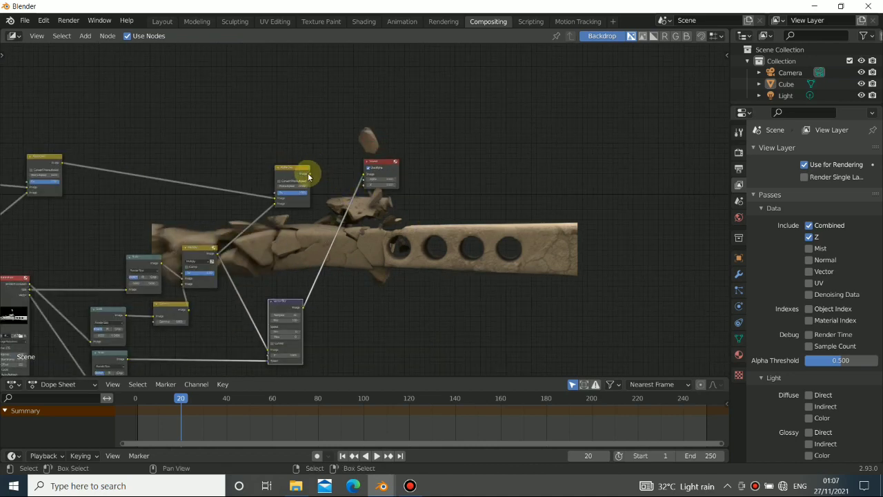
left_click_drag(304, 310, 276, 202)
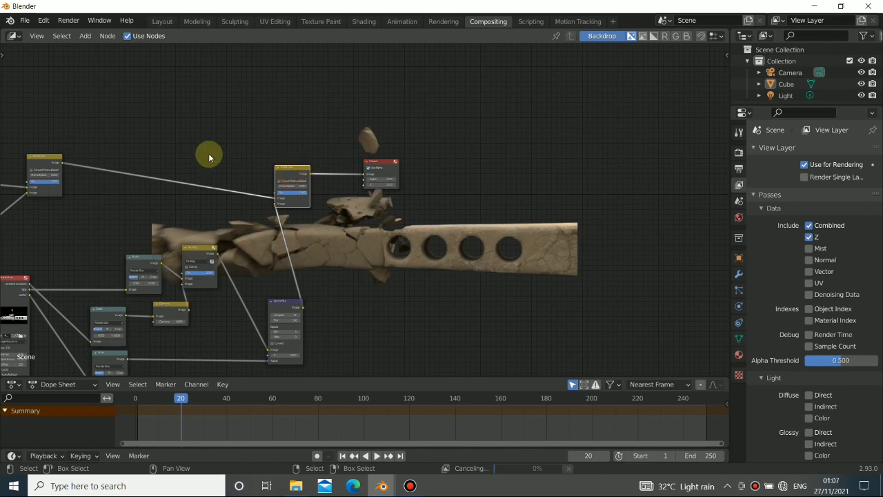
left_click(297, 170, "ctrl+shift")
left_click_drag(297, 170, 513, 154)
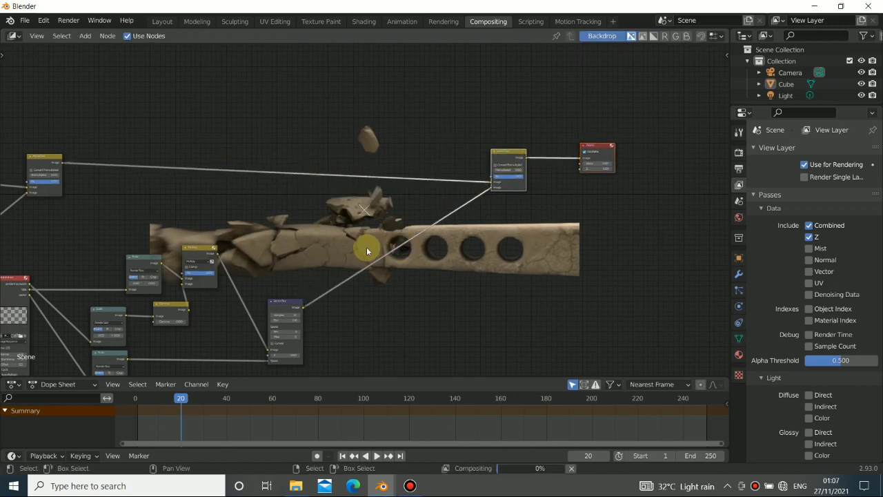
middle_click_drag(235, 241, 461, 162)
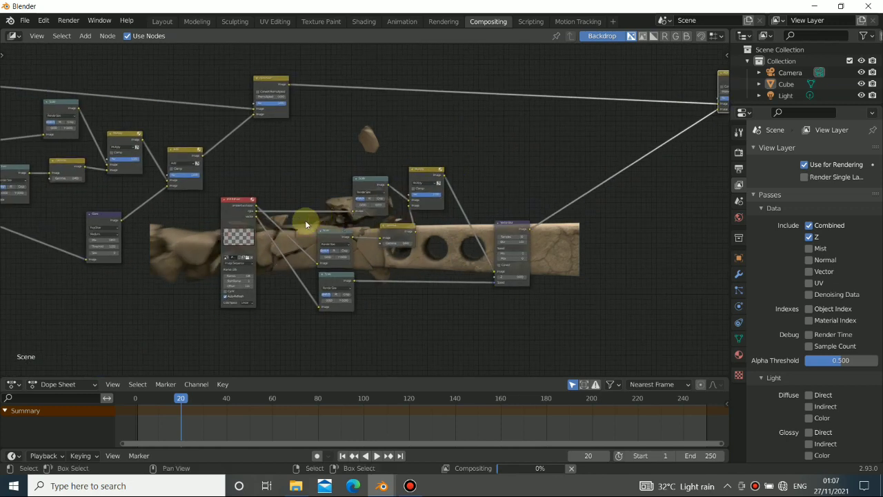
middle_click_drag(293, 281, 320, 225)
left_click_drag(402, 304, 264, 216, "alt")
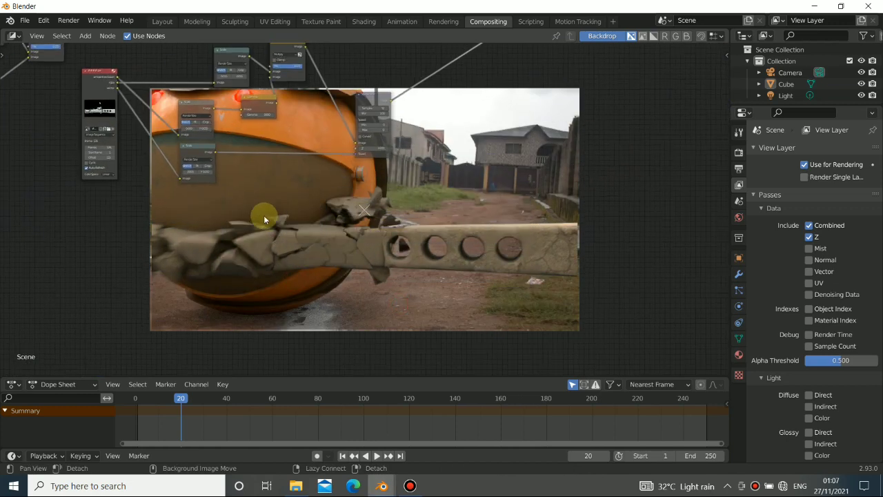
Step: Move the Pac-Man image sequence node farther from its Scale nodes and preview its vector pass
middle_click_drag(267, 219, 406, 269)
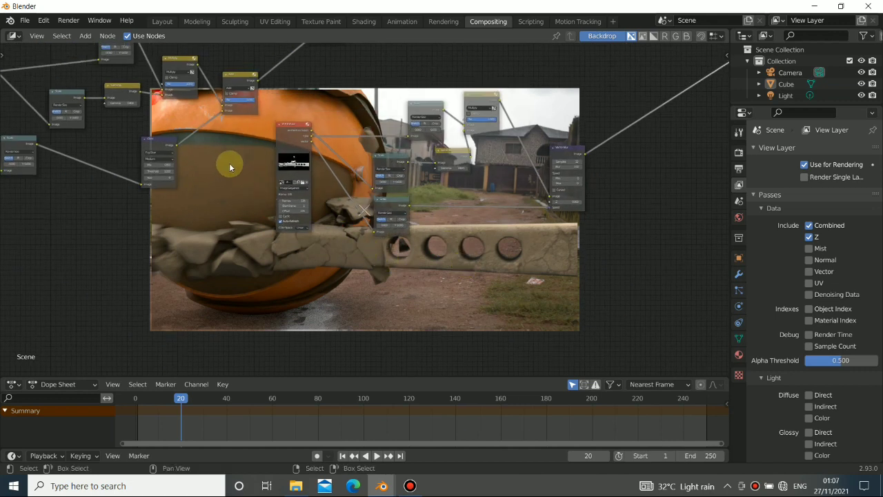
middle_click_drag(153, 159, 388, 168)
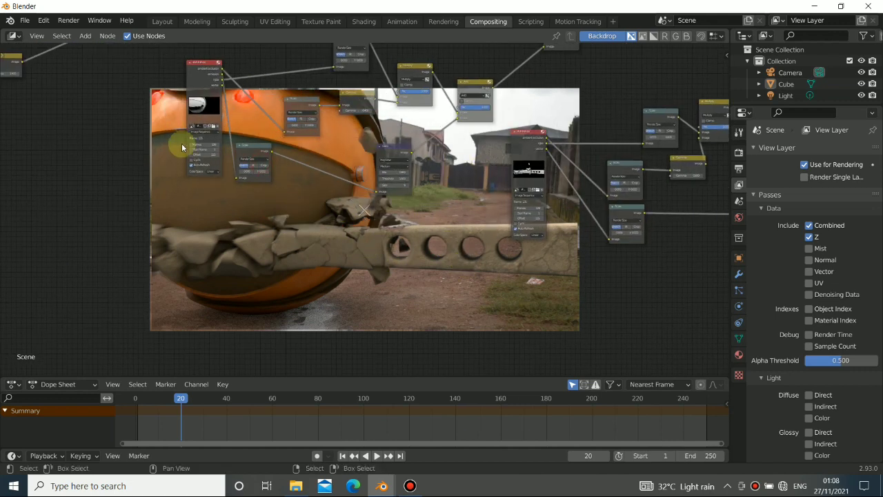
left_click_drag(210, 76, 166, 113)
scroll(166, 113, "up", 6)
middle_click_drag(167, 115, 377, 202)
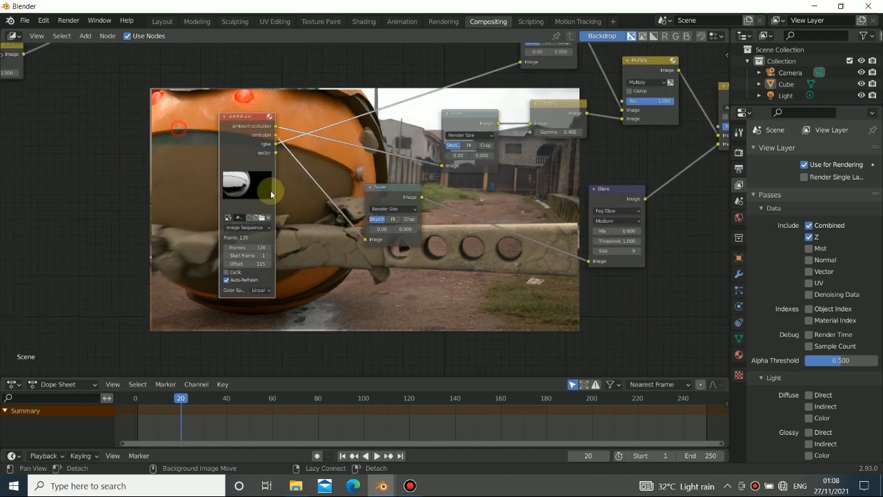
left_click(247, 150, "ctrl+shift")
left_click(246, 150, "ctrl+shift")
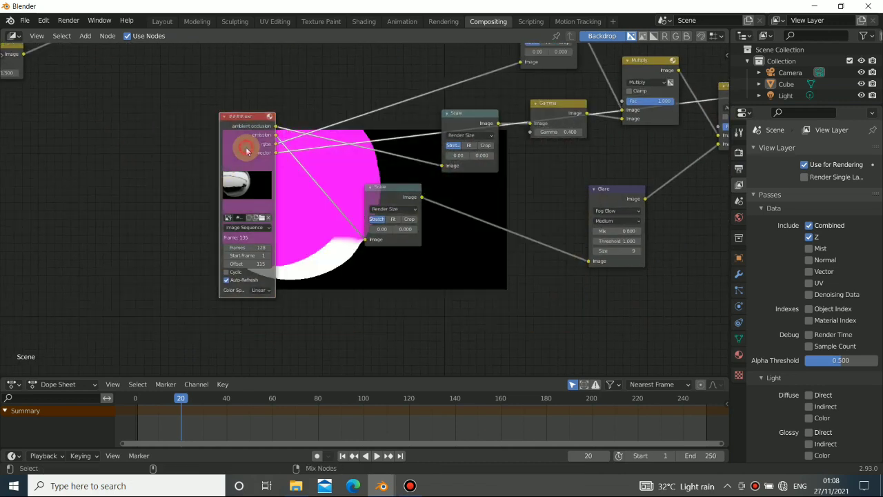
Step: Bring the pole's image node closer to its Scale nodes and shift the whole pole node group farther from the Pac-Man nodes
scroll(605, 252, "down", 6)
left_click_drag(548, 230, 558, 245, "alt")
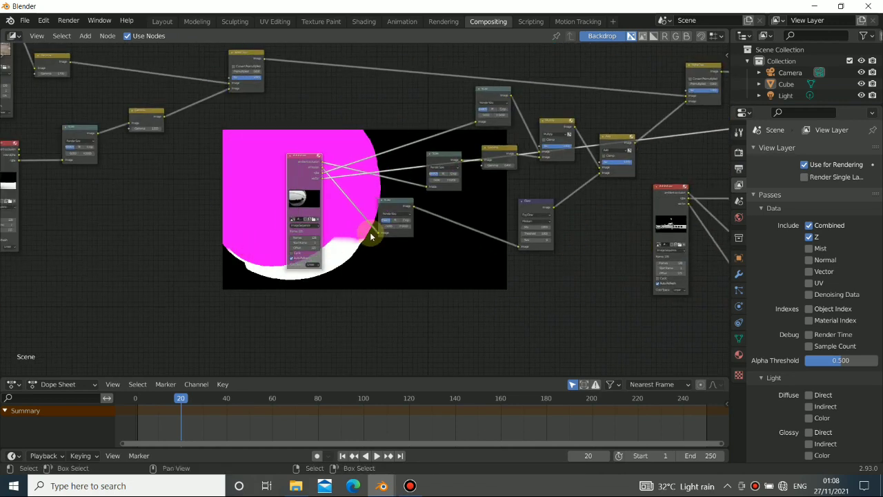
left_click_drag(420, 206, 286, 238, "alt")
left_click_drag(471, 235, 252, 237, "alt")
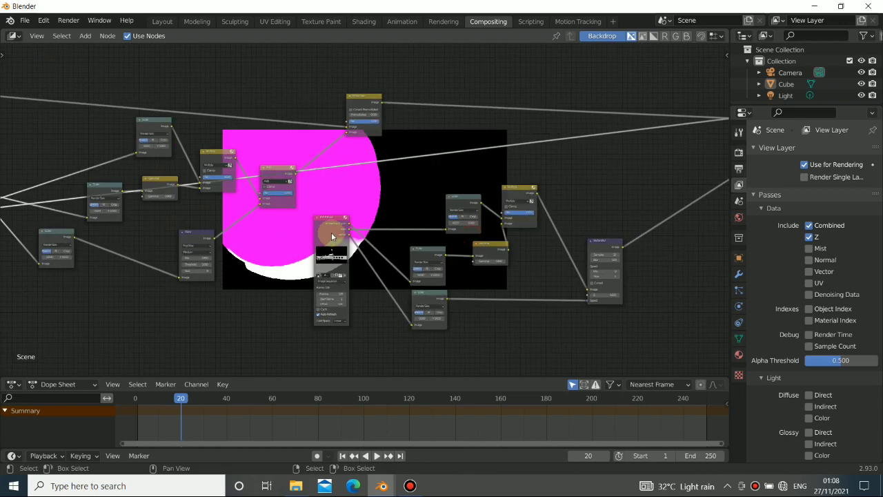
left_click_drag(331, 233, 375, 233)
left_click_drag(325, 176, 626, 353)
scroll(593, 290, "down", 1)
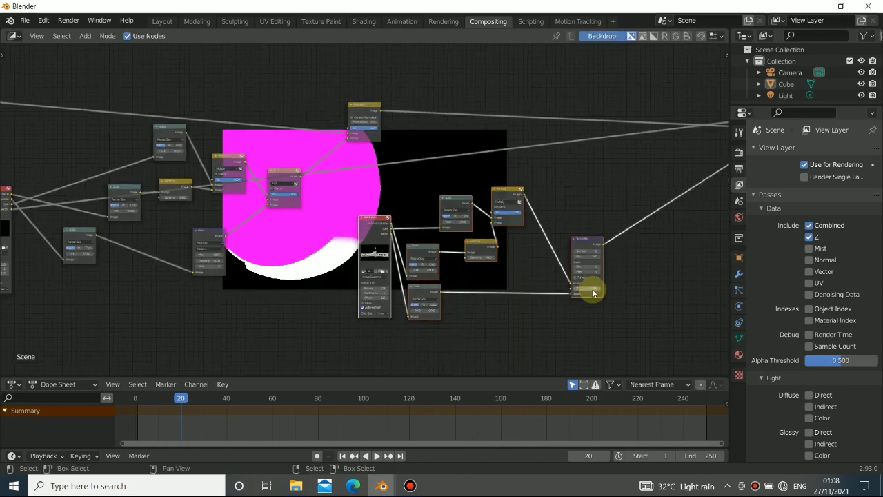
scroll(593, 291, "down", 2)
left_click_drag(593, 280, 524, 281, "alt")
left_click_drag(483, 243, 650, 207)
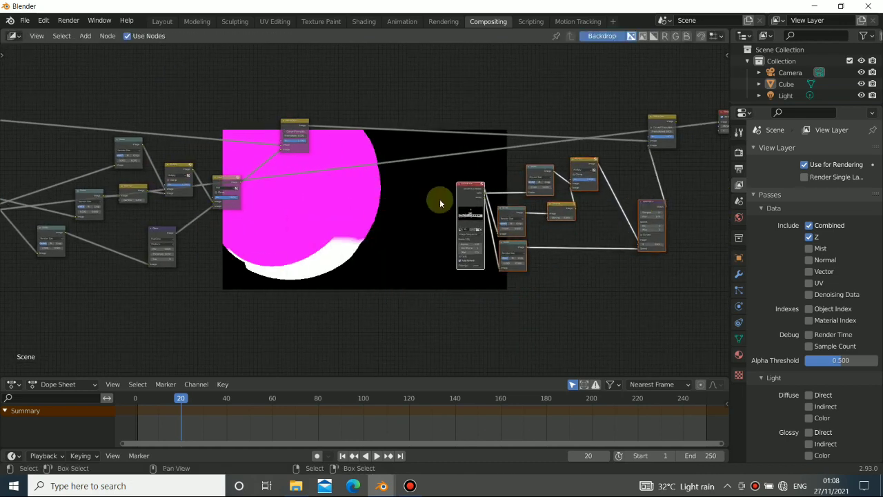
Step: Select the Pac-Man node group from image sequence to Add, move it lower, and lower its Alpha Over node slightly
left_click_drag(227, 217, 395, 214, "alt")
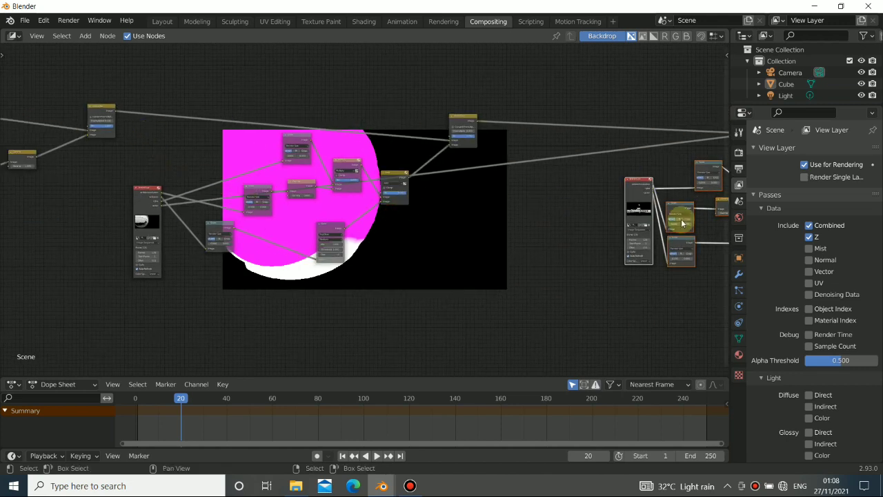
left_click_drag(419, 82, 136, 325)
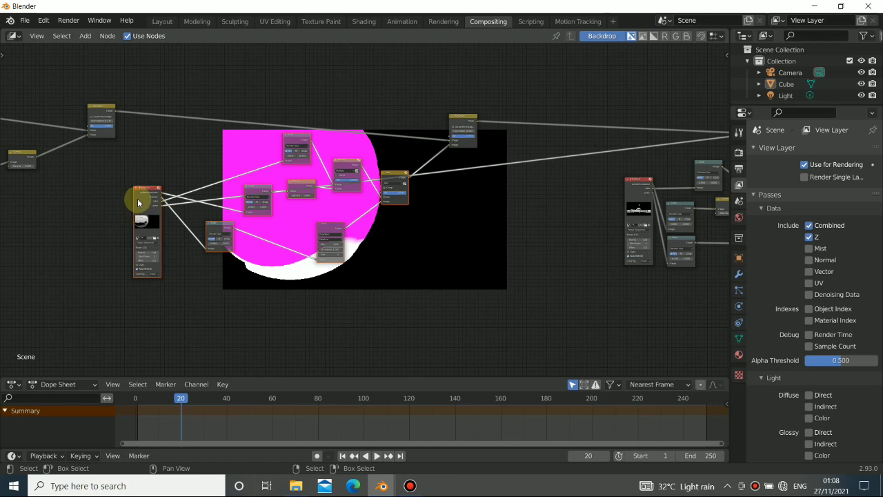
left_click_drag(137, 199, 134, 242)
left_click_drag(459, 123, 459, 138)
Step: Reposition the Pac-Man's Add node lower and farther from Multiply, and raise the Glare node slightly
scroll(365, 182, "up", 4)
middle_click_drag(362, 190, 384, 139)
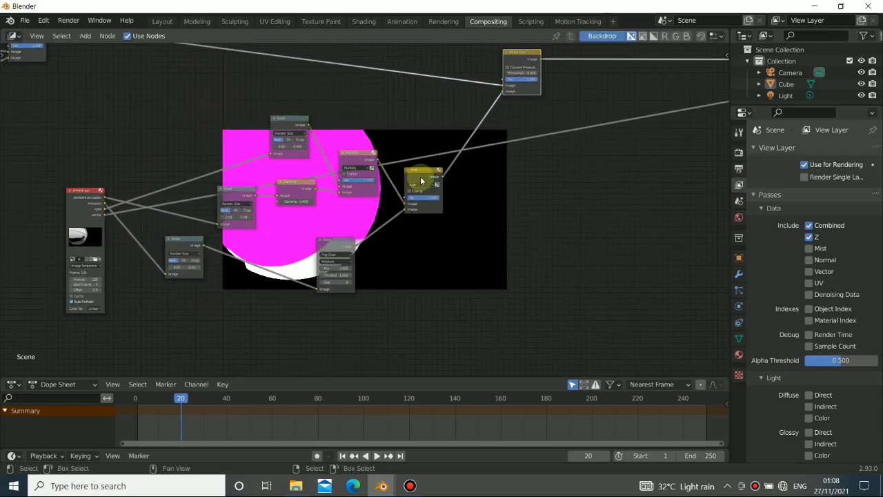
left_click_drag(421, 181, 414, 206)
left_click_drag(346, 247, 342, 239)
left_click_drag(418, 196, 431, 194)
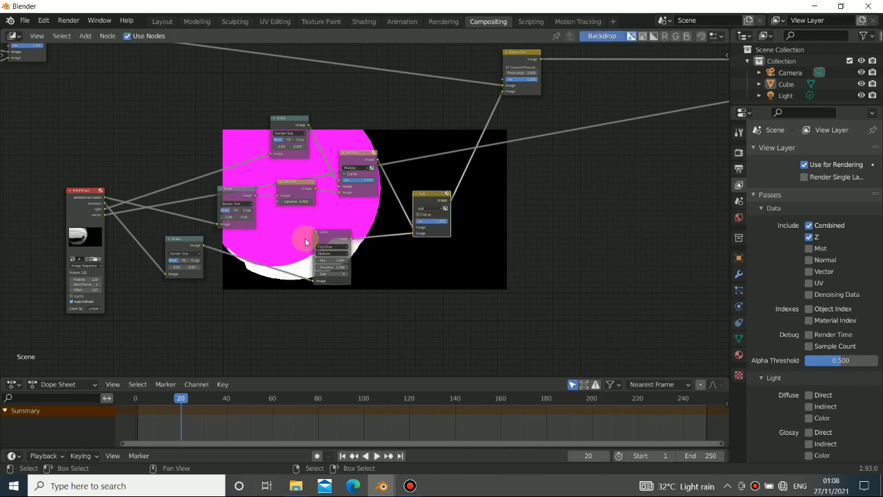
Step: Move the Pac-Man image sequence node slightly lower and farther from its Scale nodes
middle_click_drag(228, 252, 336, 187)
left_click_drag(190, 145, 169, 159)
scroll(189, 157, "up", 1)
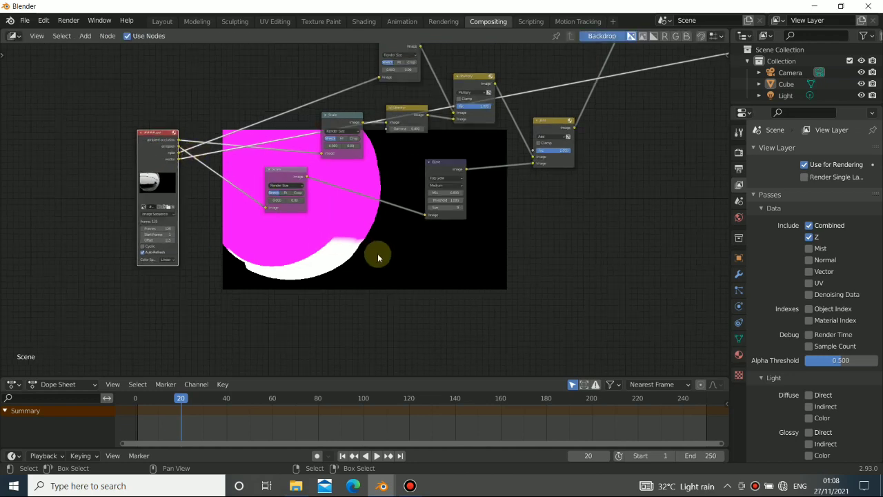
Step: Duplicate the Pac-Man's emission Scale node below the original and connect the image sequence's vector output to the copy
left_click(275, 171)
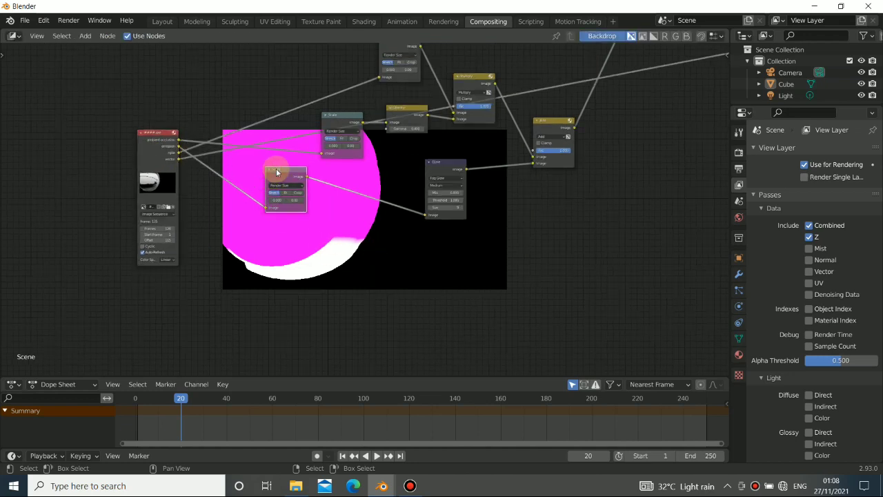
key("shift+d")
left_click(273, 231)
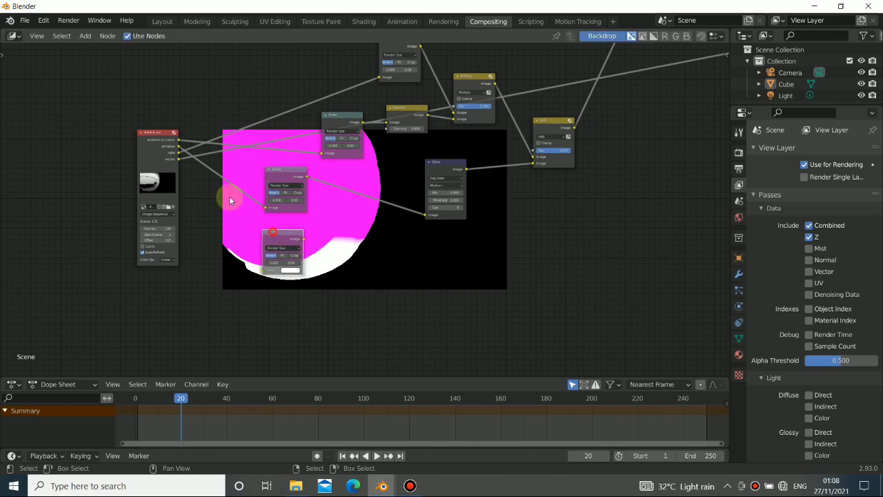
mouse_move(178, 161)
left_mouse_down()
mouse_move(242, 265)
mouse_move(263, 269)
left_mouse_up()
left_click(285, 237)
middle_click_drag(436, 249, 396, 259)
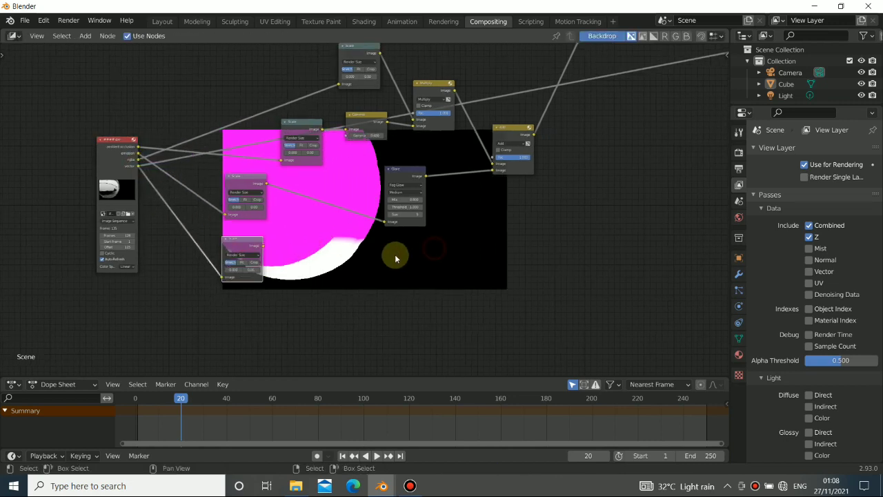
Step: Add a Vector Blur node and place it below the Pac-Man's Glare node
key("shift+a")
left_click(395, 255)
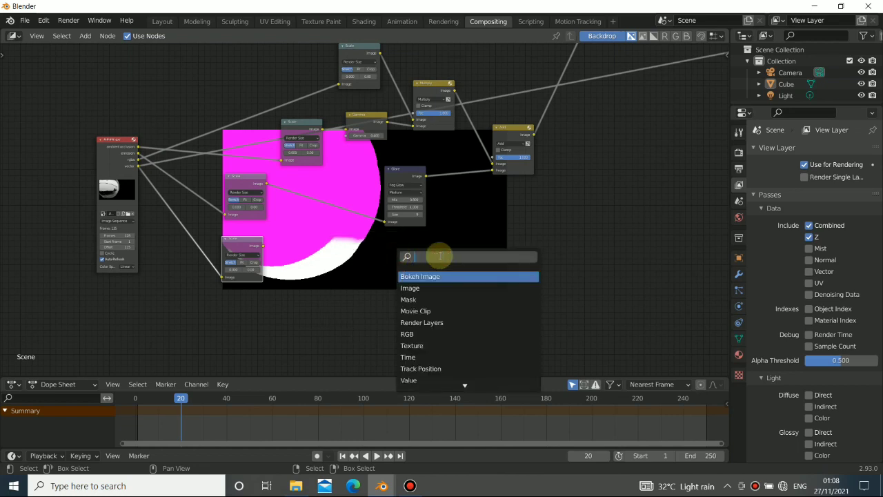
type("vect")
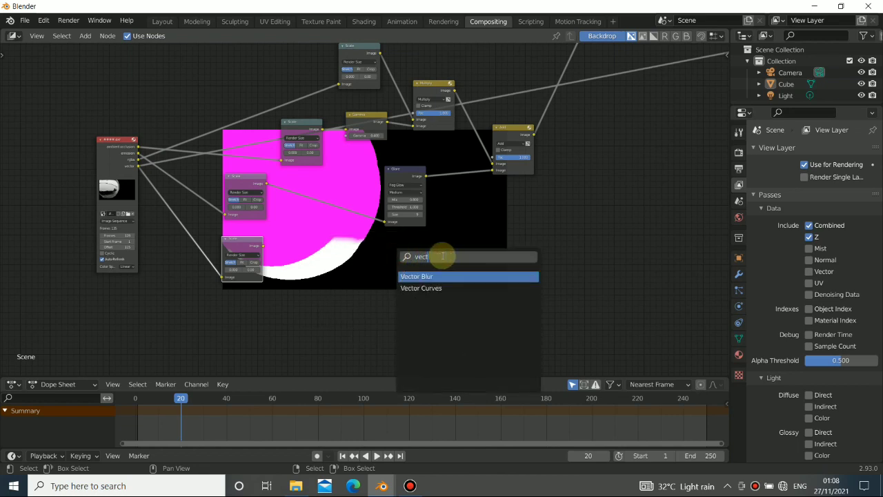
left_click(430, 276)
left_click(432, 257)
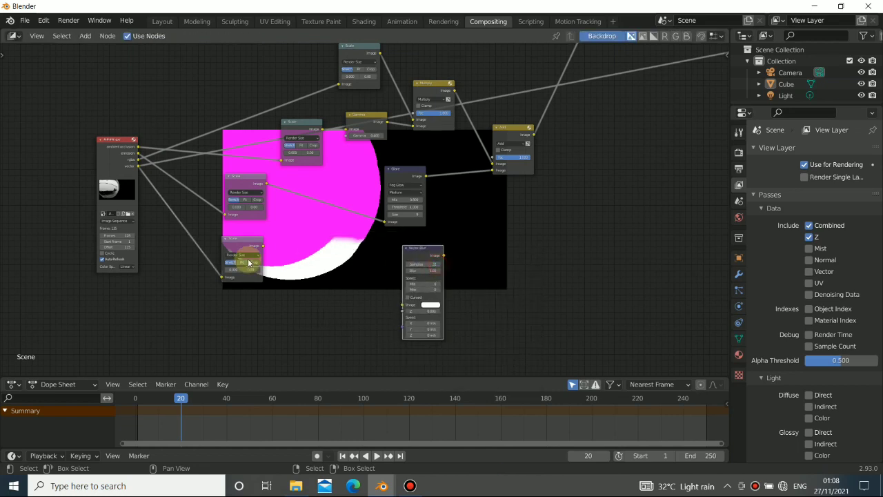
Step: Connect the Pac-Man's vector Scale output to Vector Blur's Speed input and move the Vector Blur node beyond Add
left_click_drag(263, 246, 410, 306)
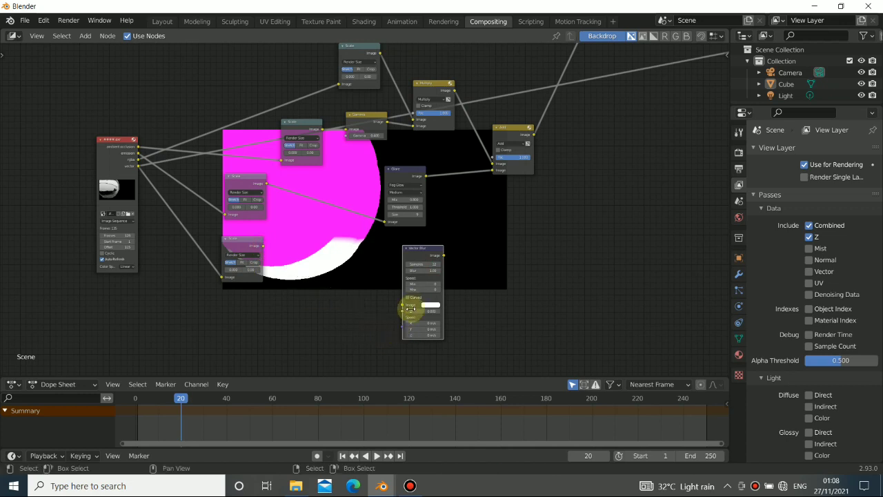
left_click_drag(264, 245, 403, 306)
left_click_drag(430, 251, 584, 200)
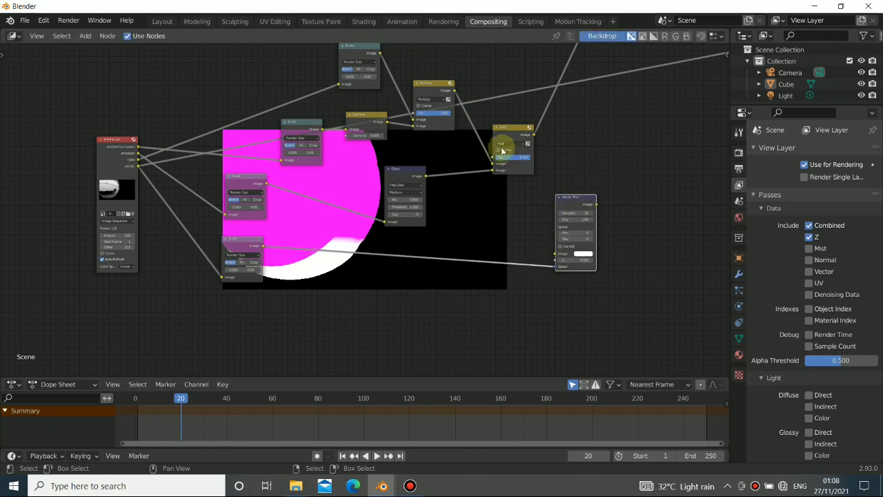
Step: Move Vector Blur farther from the Pac-Man's Add node and connect Add's output to Vector Blur's Image input
middle_click_drag(502, 140, 345, 195)
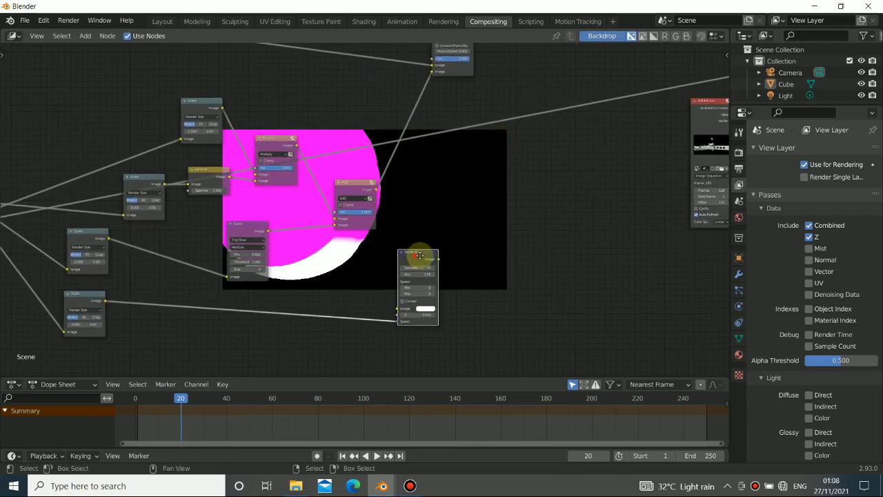
left_click_drag(419, 255, 516, 219)
left_click_drag(376, 193, 497, 274)
Step: Move the Pac-Man's Alpha Over node farther along the chain and connect Vector Blur's output to its lower Image input
middle_click_drag(412, 251, 342, 303)
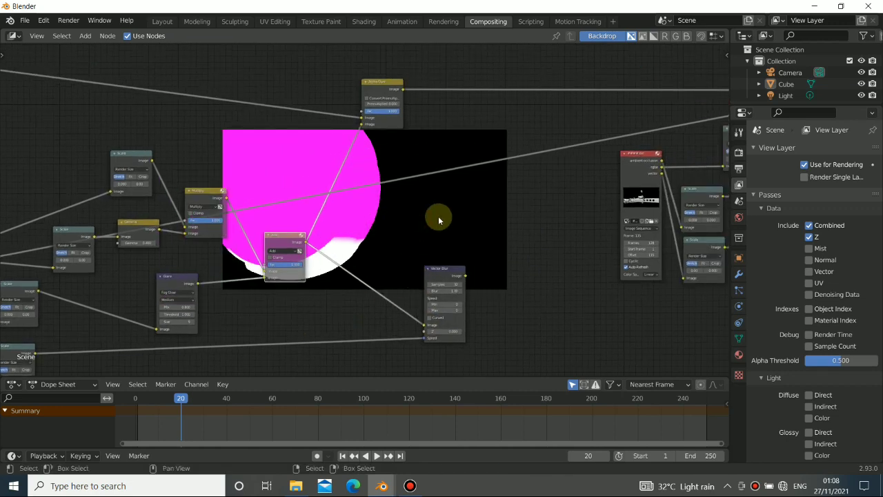
left_click_drag(382, 89, 502, 86)
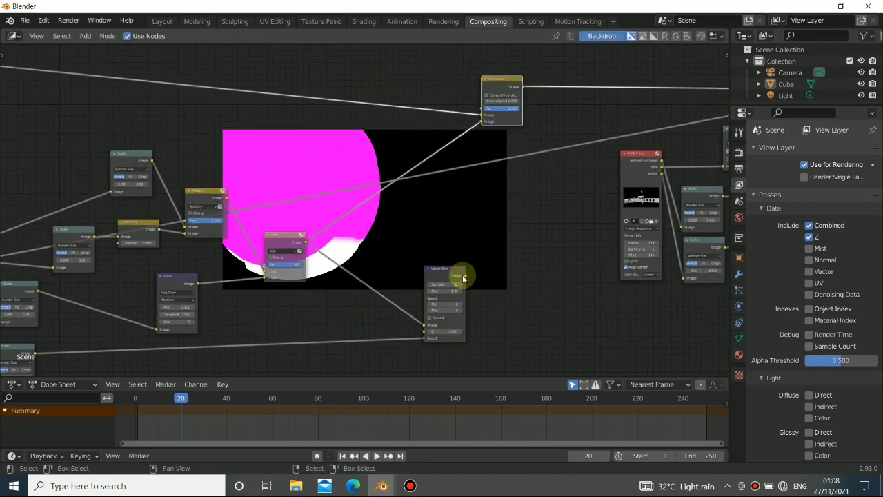
left_click_drag(465, 277, 483, 122)
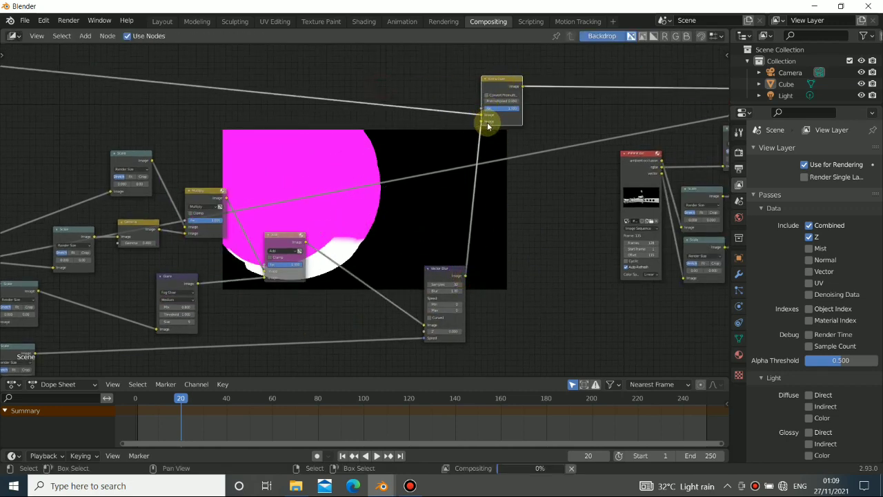
Step: Preview the full composite from the final Alpha Over node in the backdrop
scroll(470, 195, "down", 7)
middle_click_drag(511, 229, 514, 163)
left_click(525, 141, "ctrl+shift")
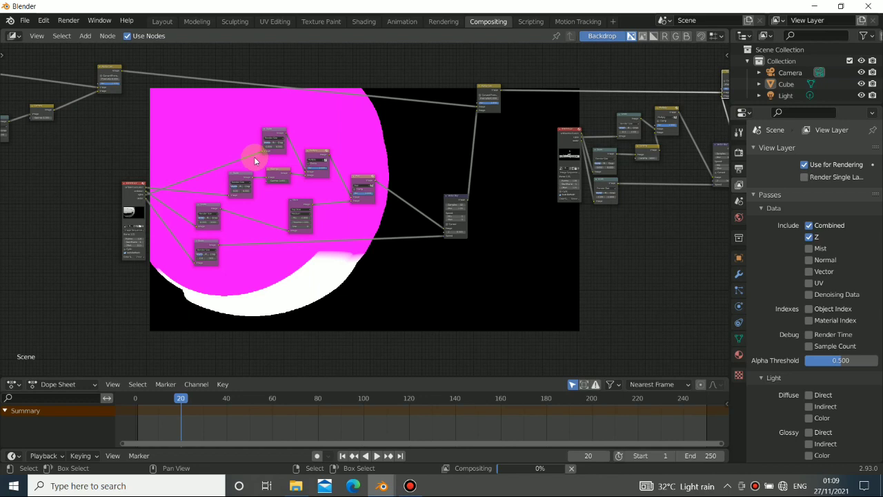
middle_click_drag(414, 234, 262, 102)
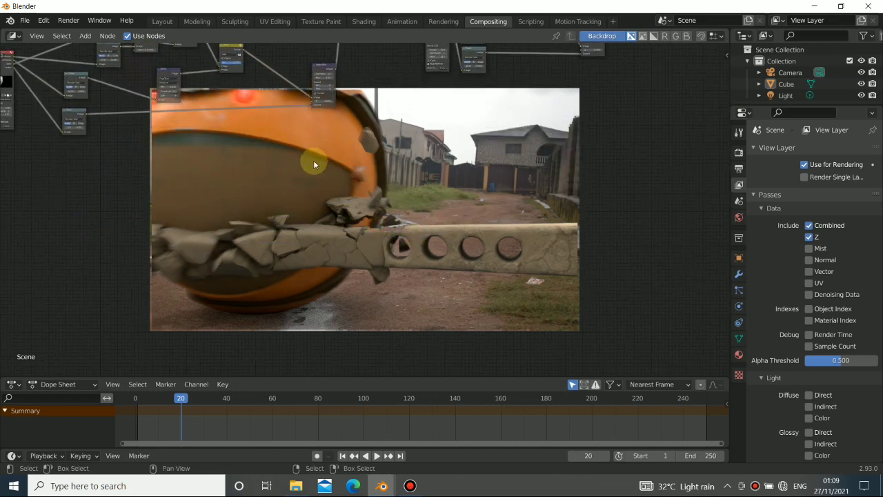
Step: Select the footage and shadow node group with its Alpha Over and move it lower and slightly farther from the Pac-Man nodes
middle_click_drag(395, 231, 362, 281)
left_click_drag(362, 281, 353, 298, "alt")
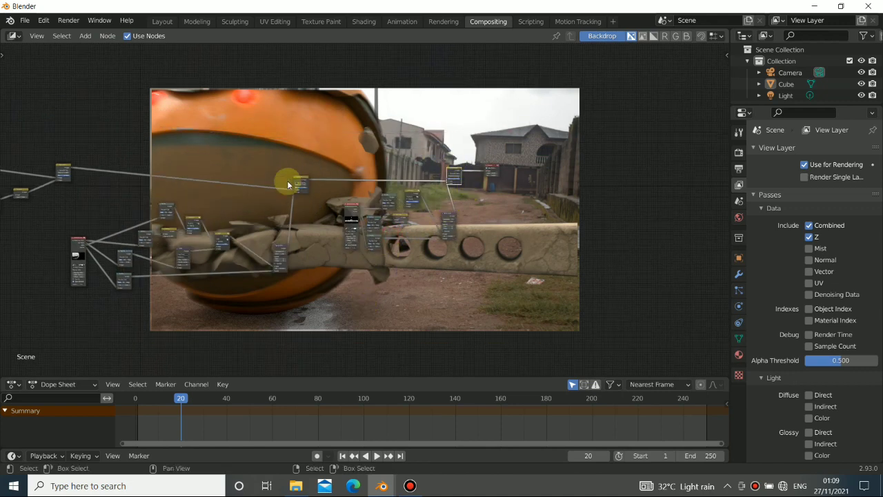
left_click_drag(161, 213, 317, 212, "alt")
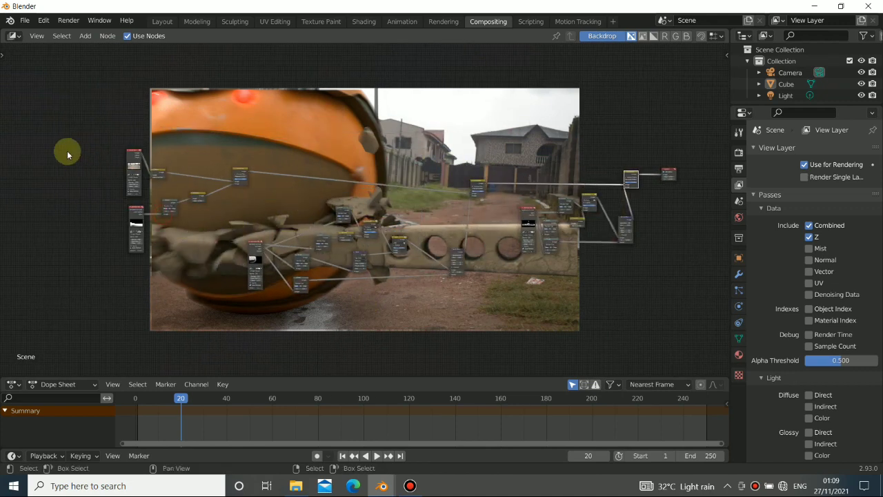
left_click_drag(20, 102, 276, 245)
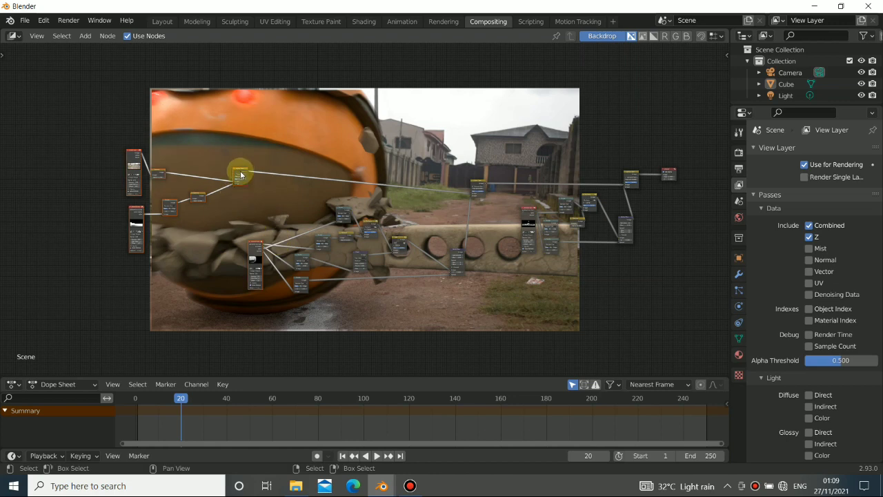
scroll(234, 167, "up", 2)
left_click_drag(153, 156, 305, 165, "alt")
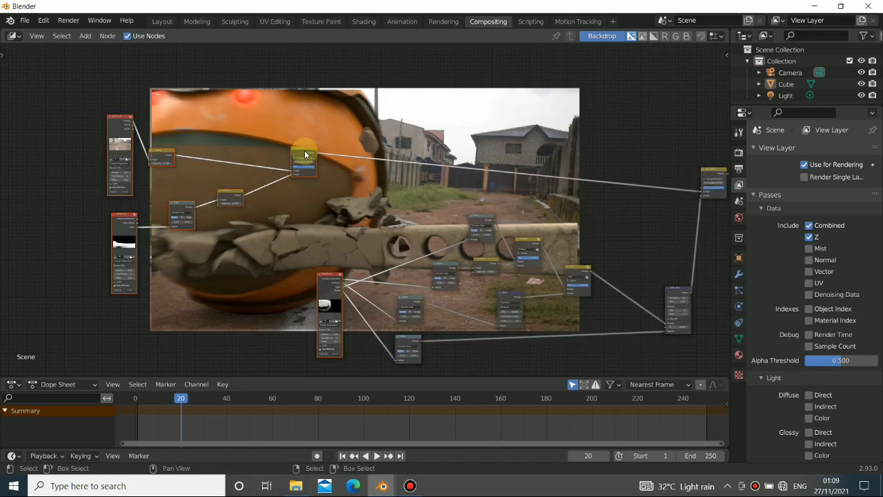
scroll(272, 207, "down", 4)
left_click_drag(244, 216, 275, 237, "alt")
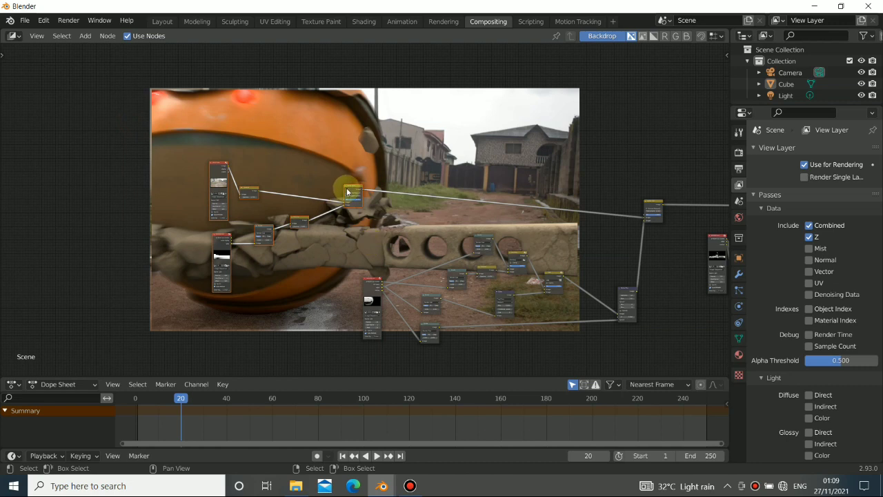
left_click_drag(345, 191, 319, 220)
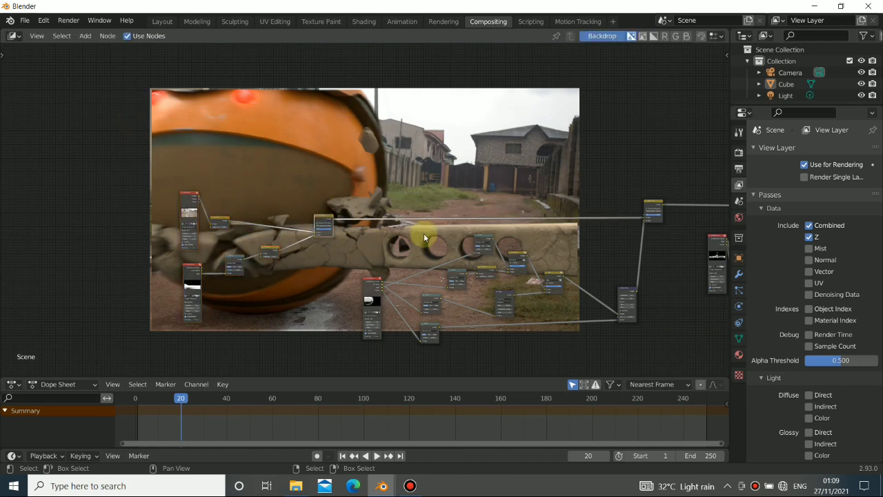
middle_click_drag(464, 235, 275, 224)
mouse_move(408, 240)
middle_mouse_down()
mouse_move(339, 235)
mouse_move(219, 201)
middle_mouse_up()
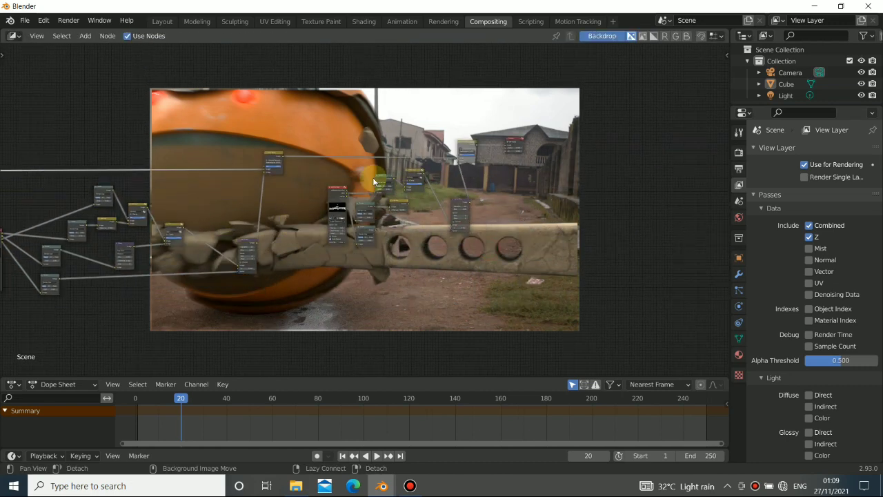
middle_click_drag(493, 128, 392, 158)
scroll(393, 160, "up", 5)
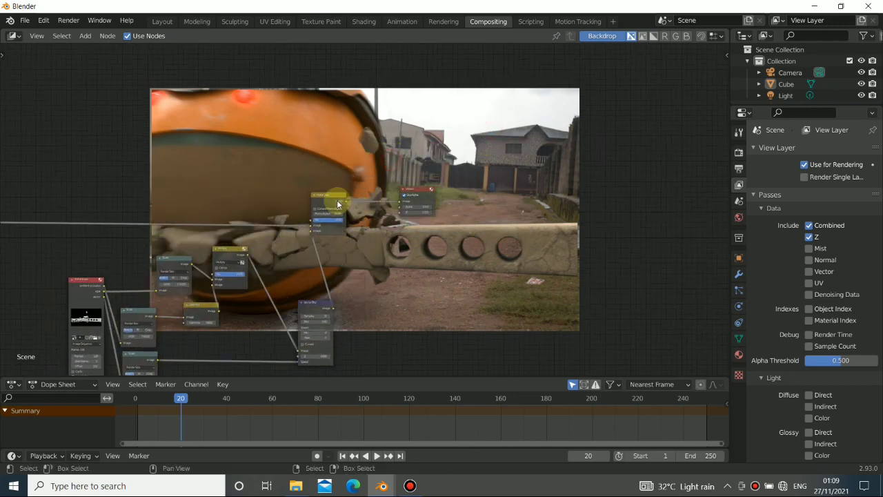
left_click_drag(357, 215, 386, 215)
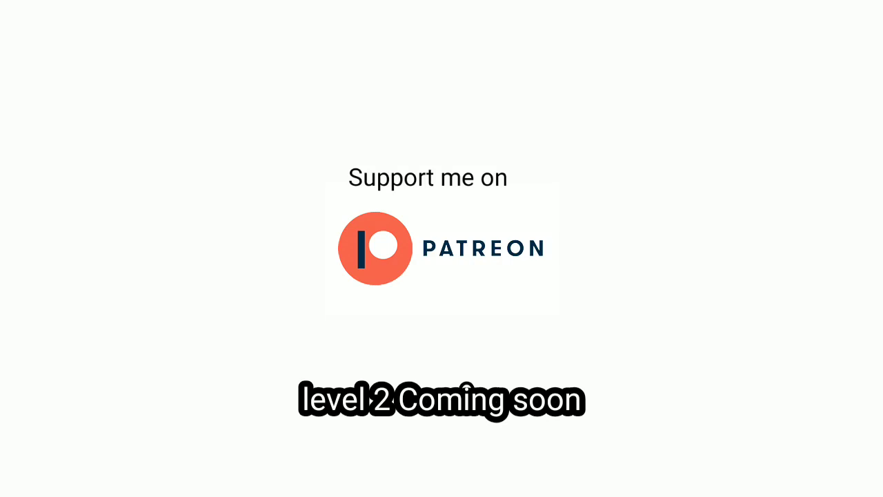